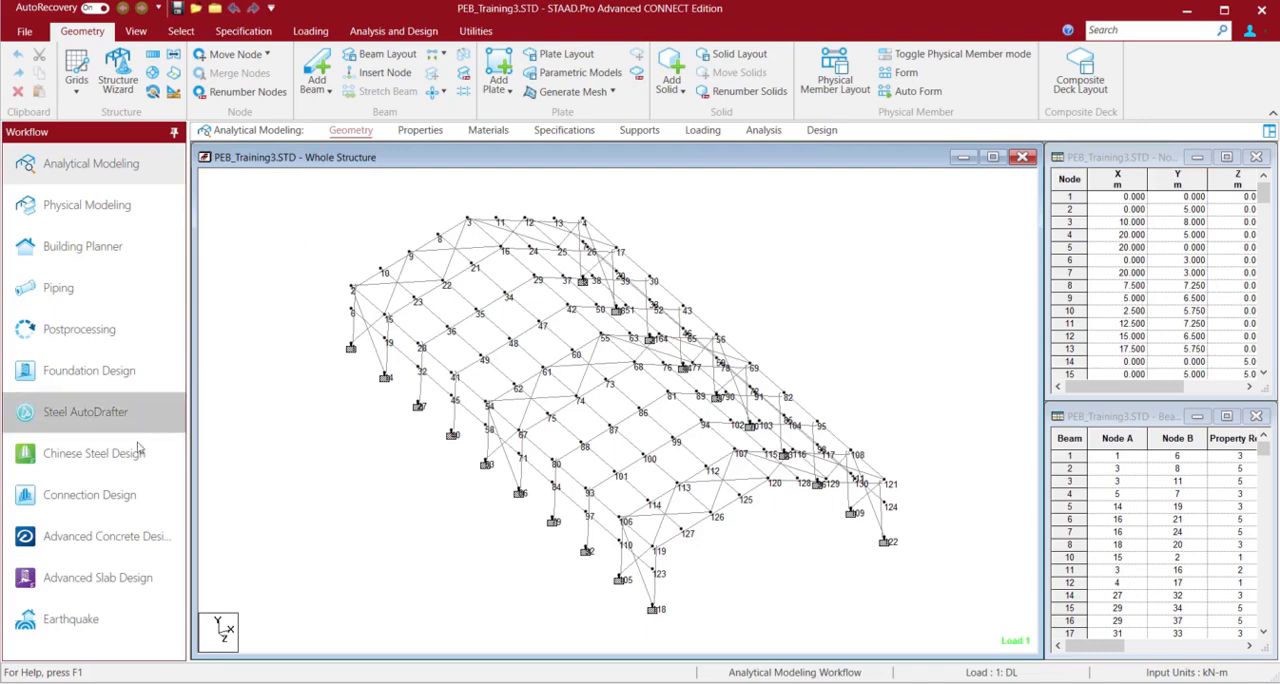
Open the Connection Design workflow, review the RAM Connection material validation report, and close it
{"action": "left_click", "coordinate": [90, 495]}
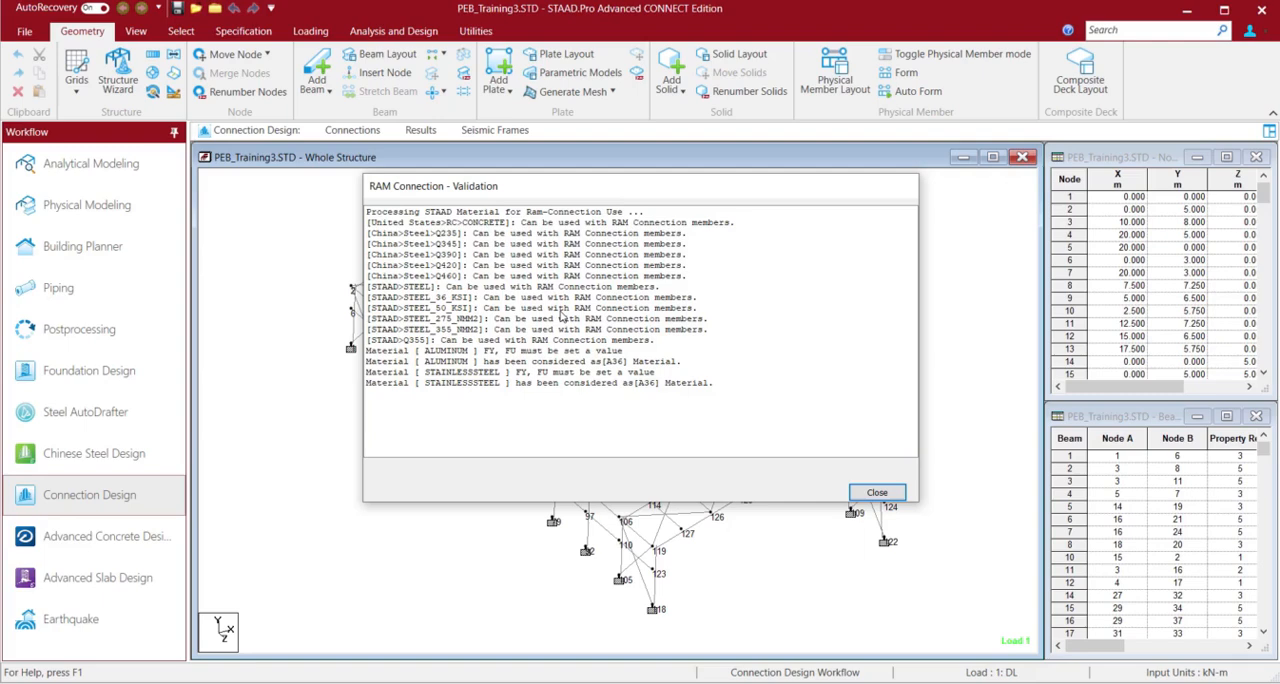
{"action": "left_click", "coordinate": [877, 492]}
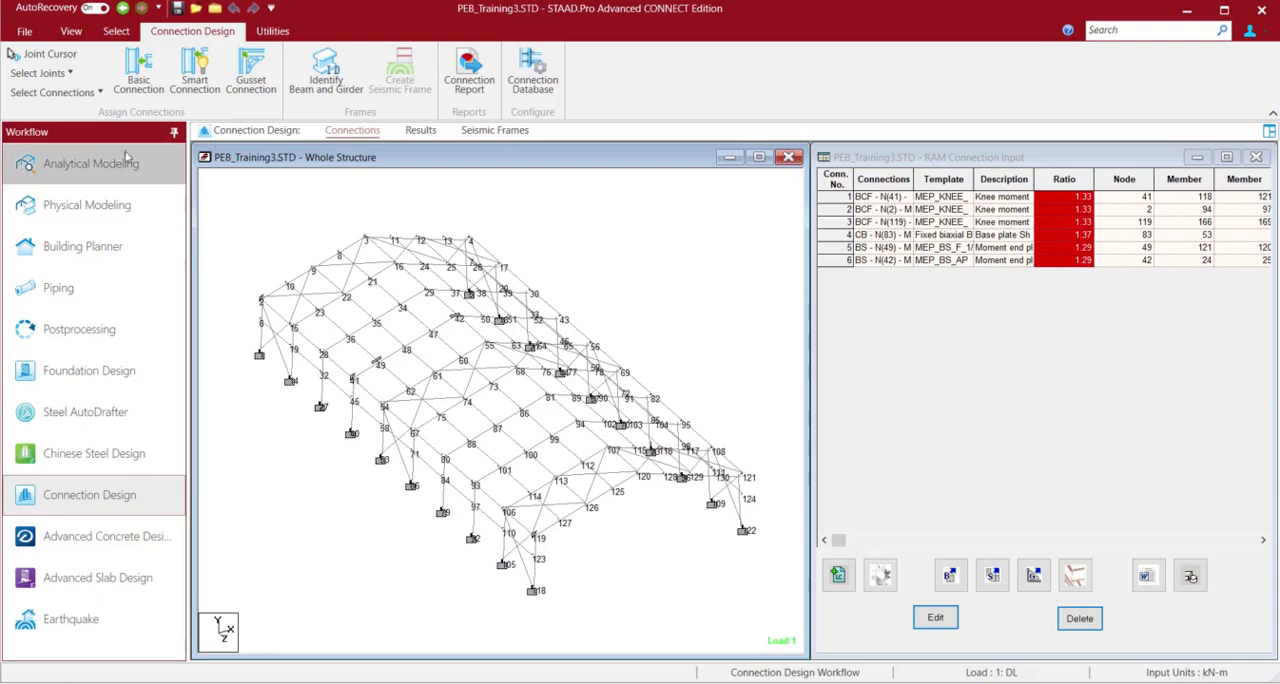
In Analytical Modeling, review the yield and tensile strengths of the STEEL_36_KSI material and accept the definition without deleting the result files
{"action": "left_click", "coordinate": [91, 163]}
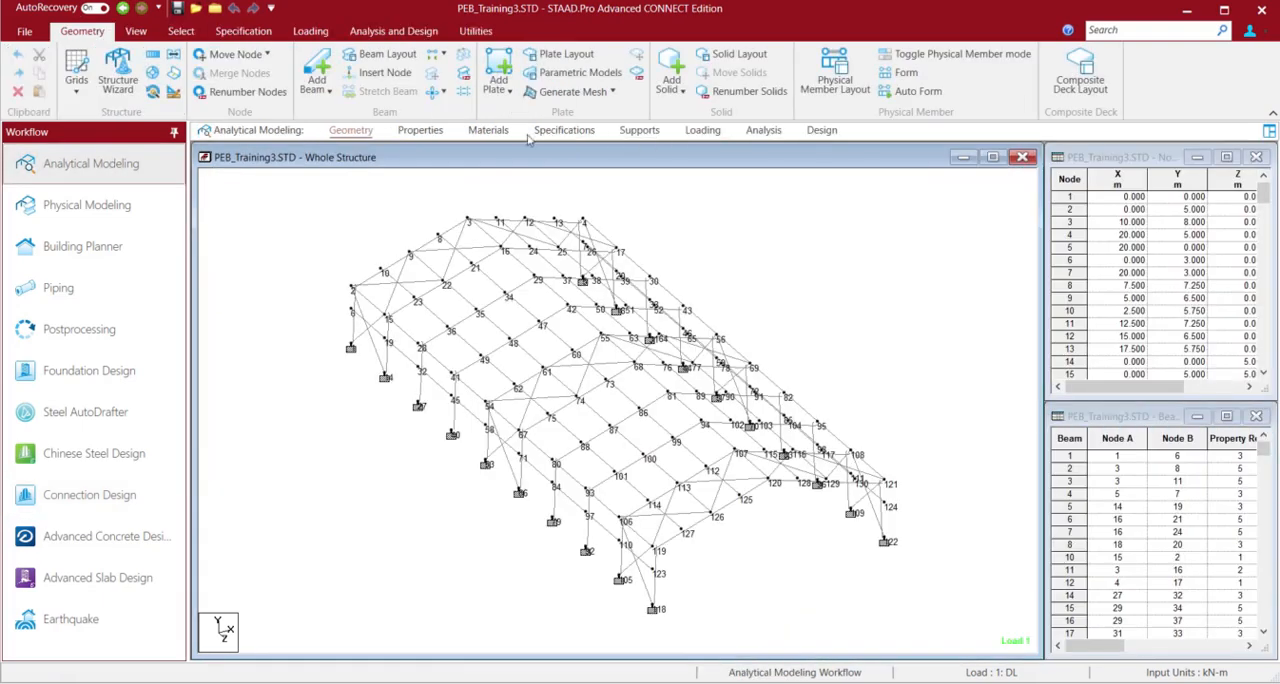
{"action": "left_click", "coordinate": [489, 133]}
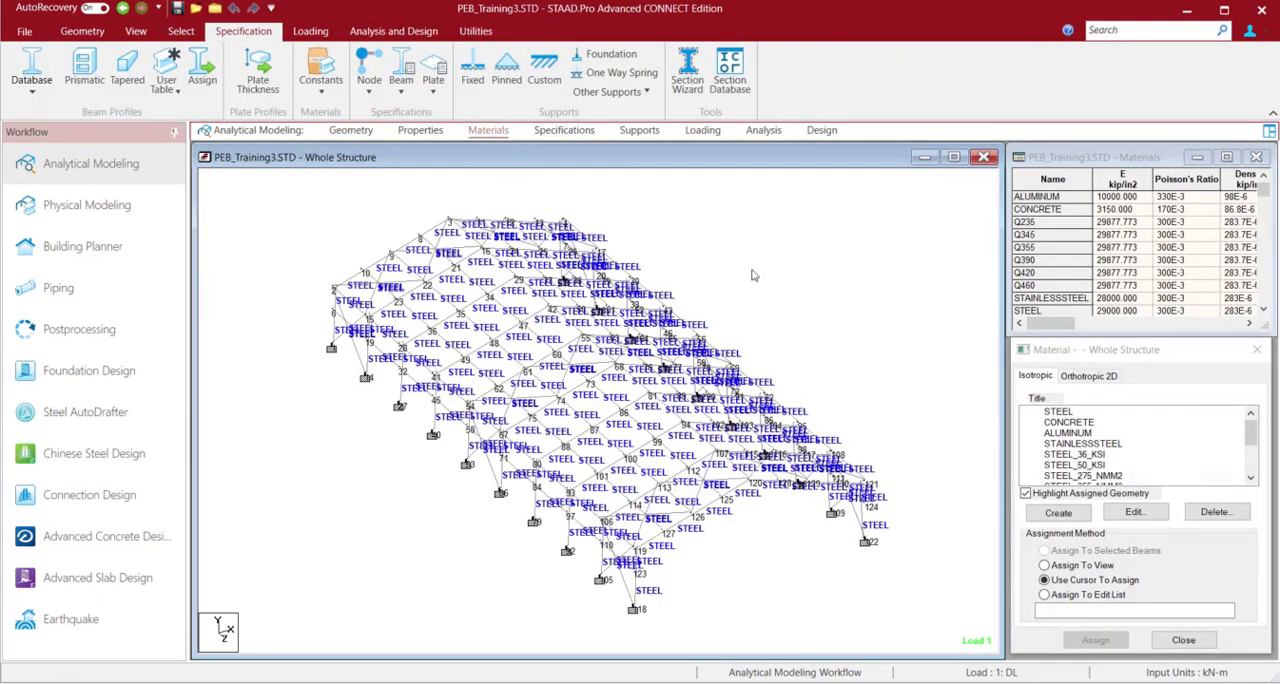
{"action": "double_click", "coordinate": [1066, 455]}
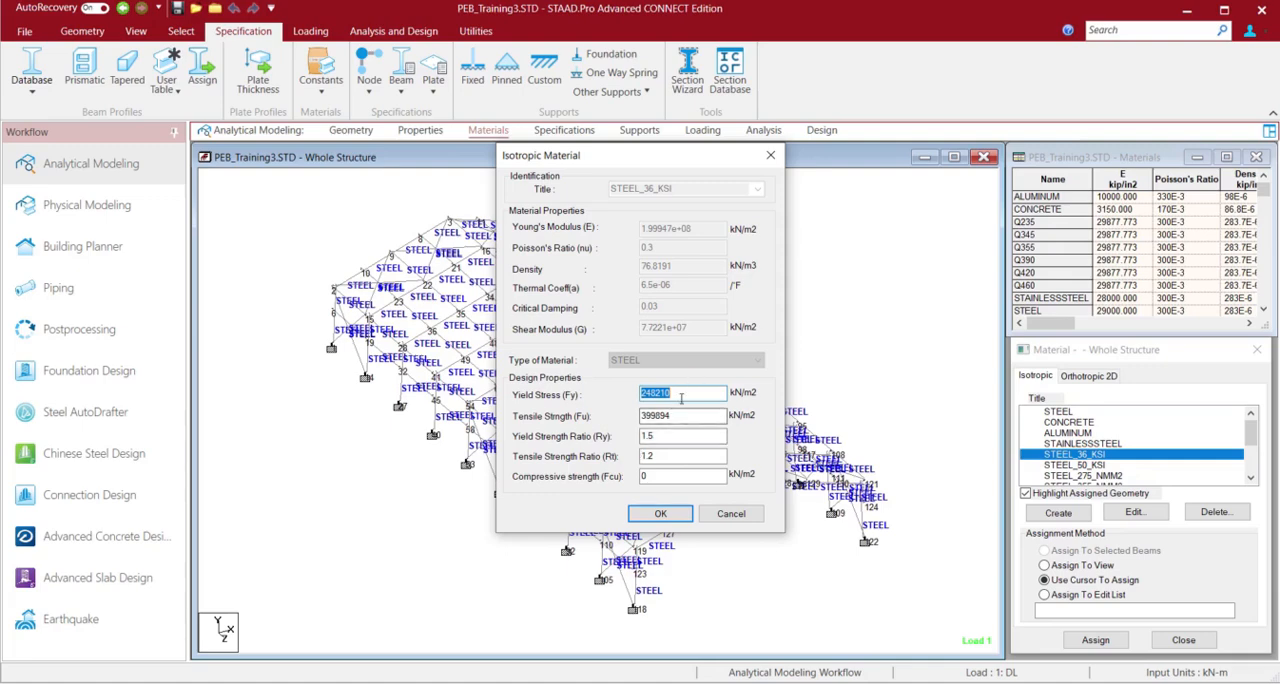
{"action": "left_click", "coordinate": [674, 418]}
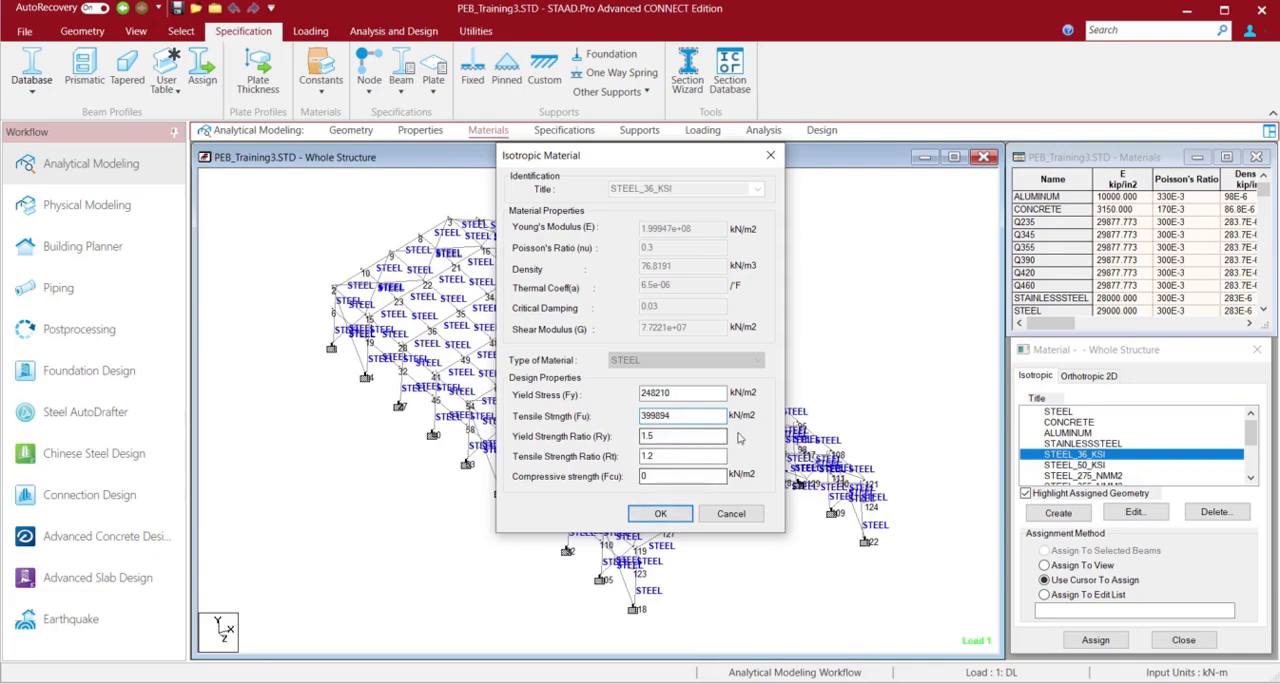
{"action": "left_click", "coordinate": [667, 519]}
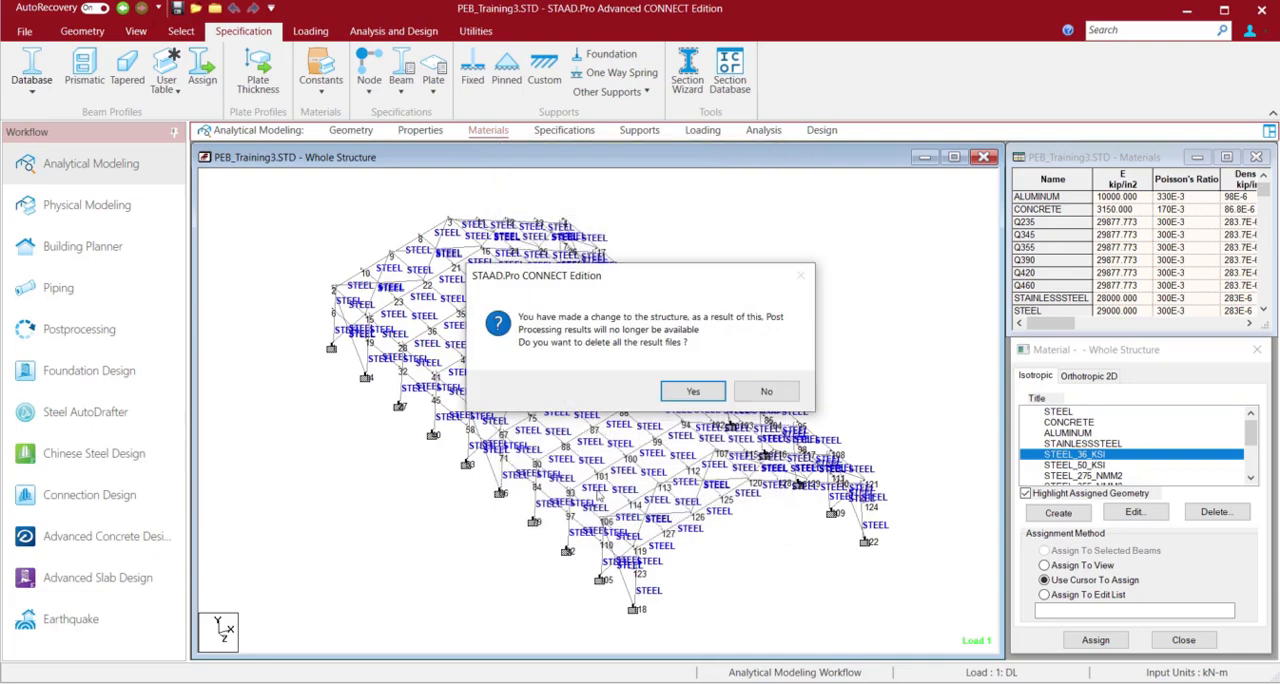
{"action": "left_click", "coordinate": [765, 395]}
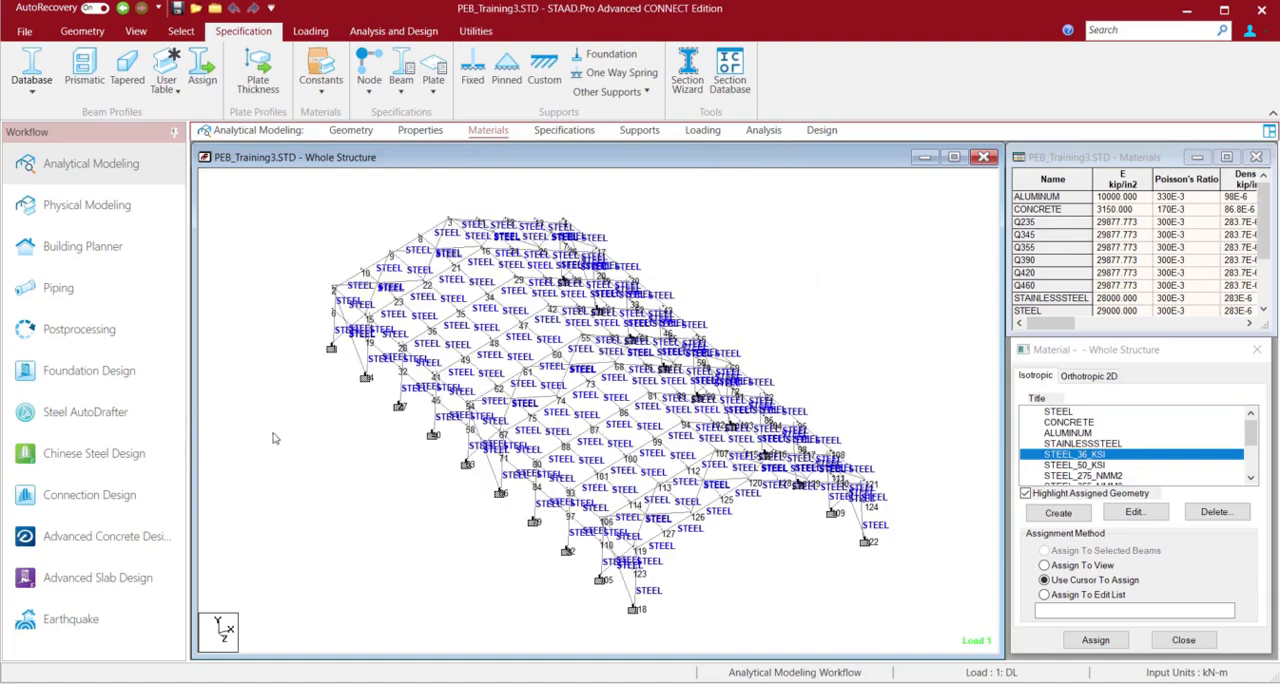
Return to the Connection Design workflow, allowing the analysis with empty load cases and saving the modified model
{"action": "left_click", "coordinate": [112, 495]}
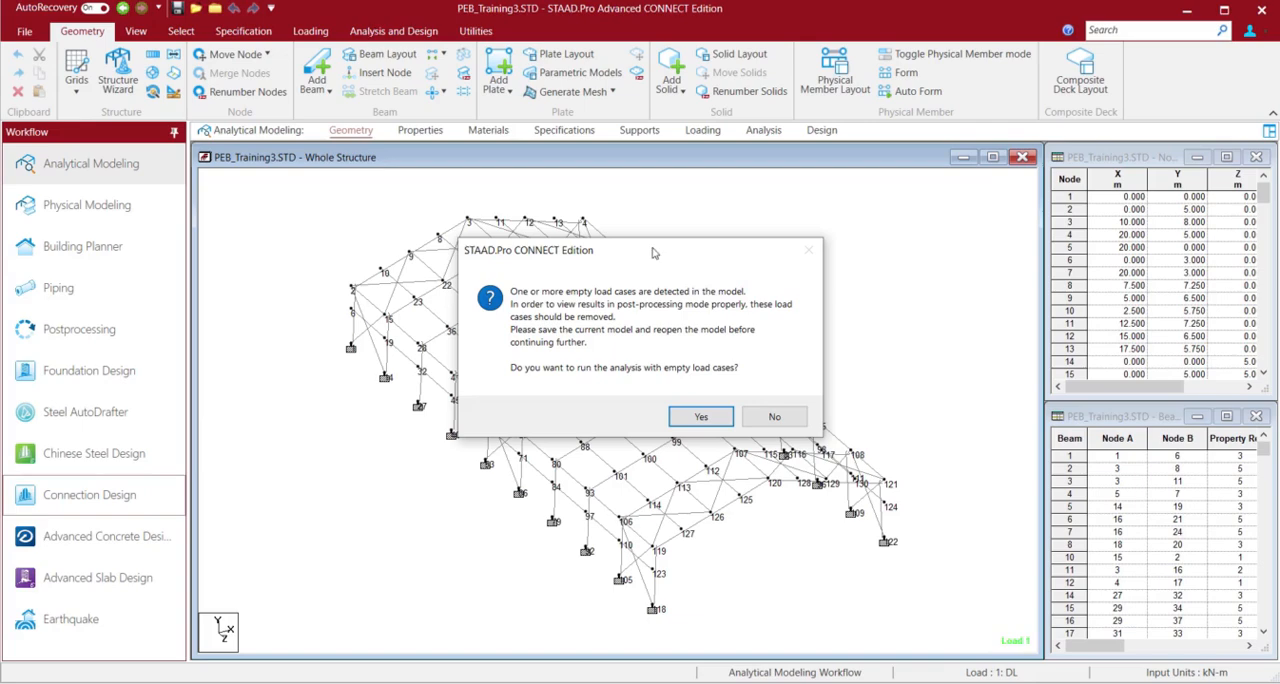
{"action": "left_click", "coordinate": [703, 416]}
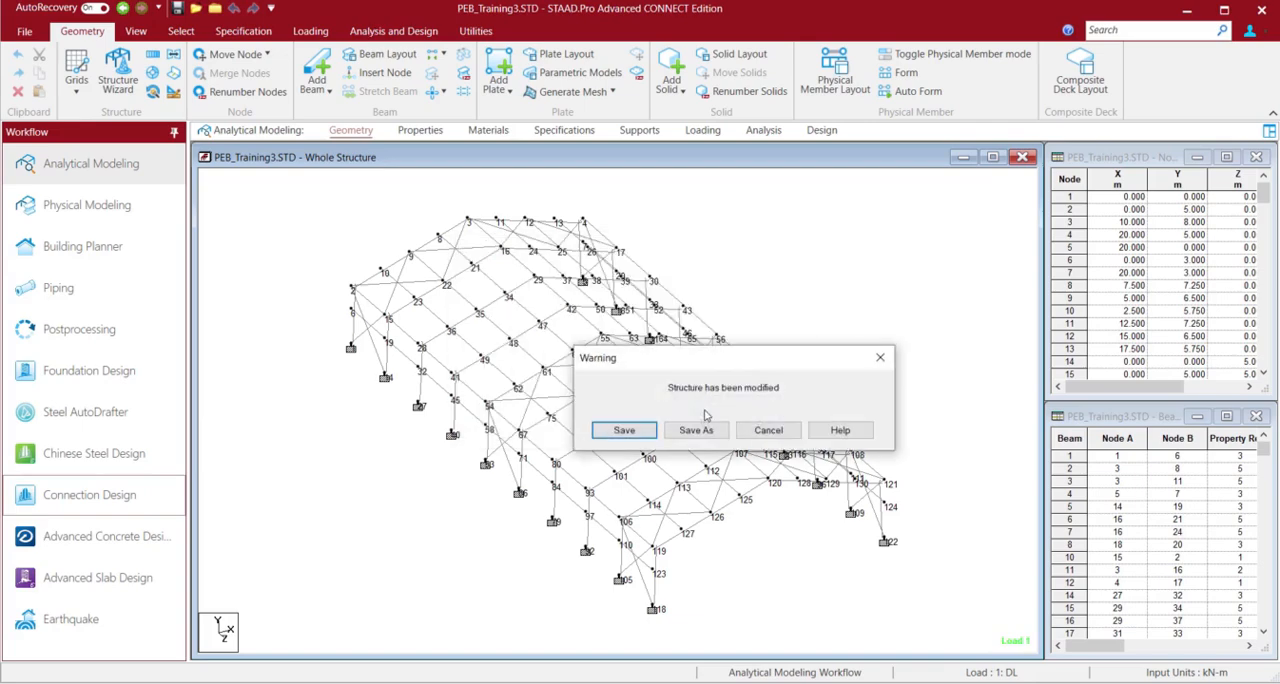
{"action": "left_click", "coordinate": [622, 430]}
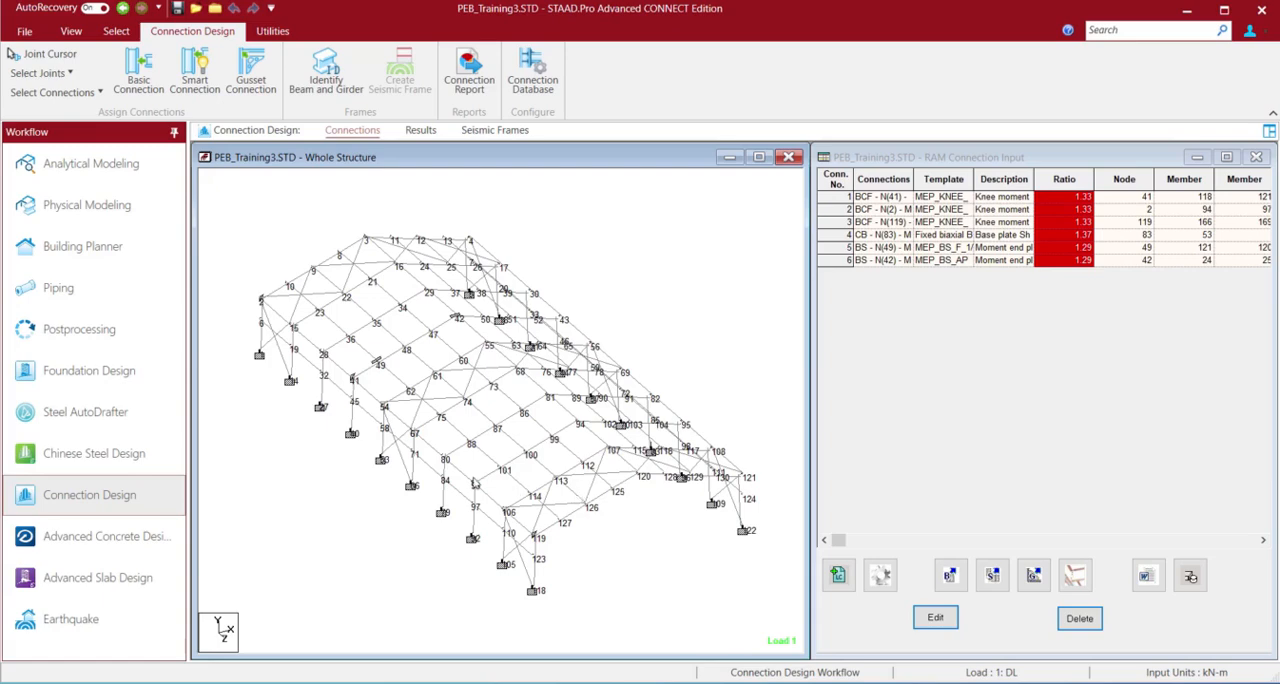
Highlight all beam-column flange joints in the structure and clear the selection
{"action": "mouse_move", "coordinate": [374, 322]}
{"action": "left_click", "coordinate": [40, 73]}
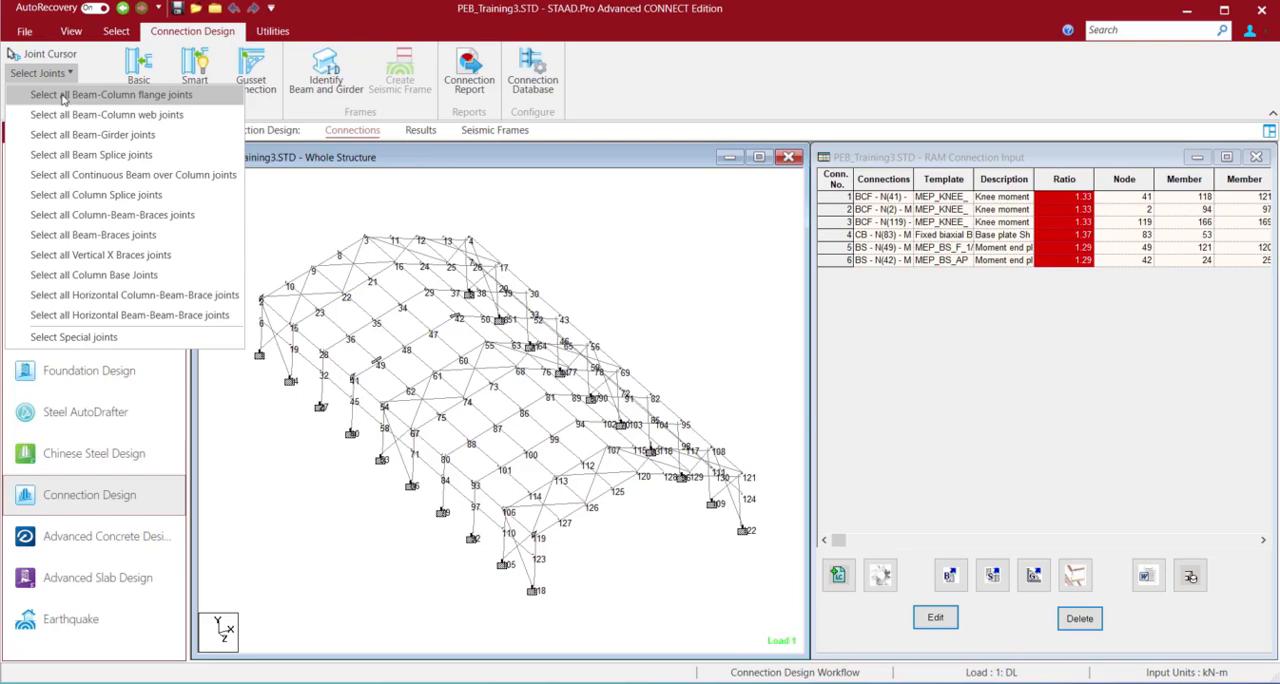
{"action": "left_click", "coordinate": [63, 95]}
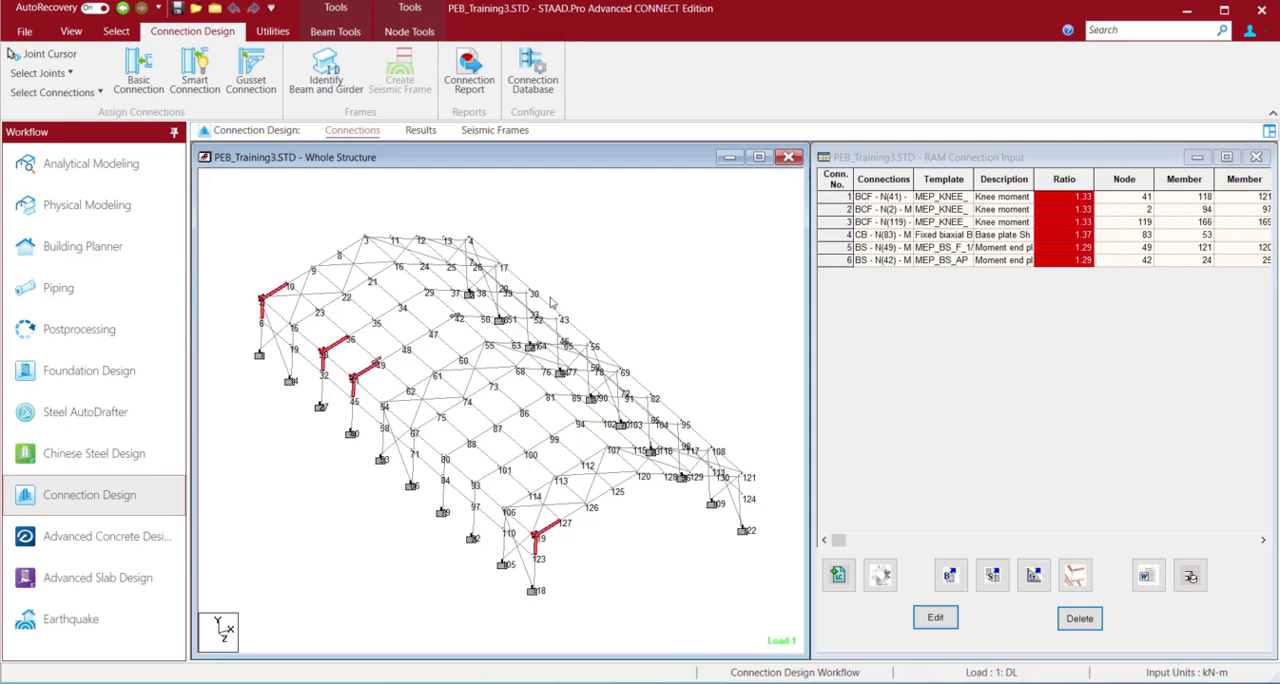
{"action": "mouse_move", "coordinate": [577, 337]}
{"action": "left_click", "coordinate": [266, 260]}
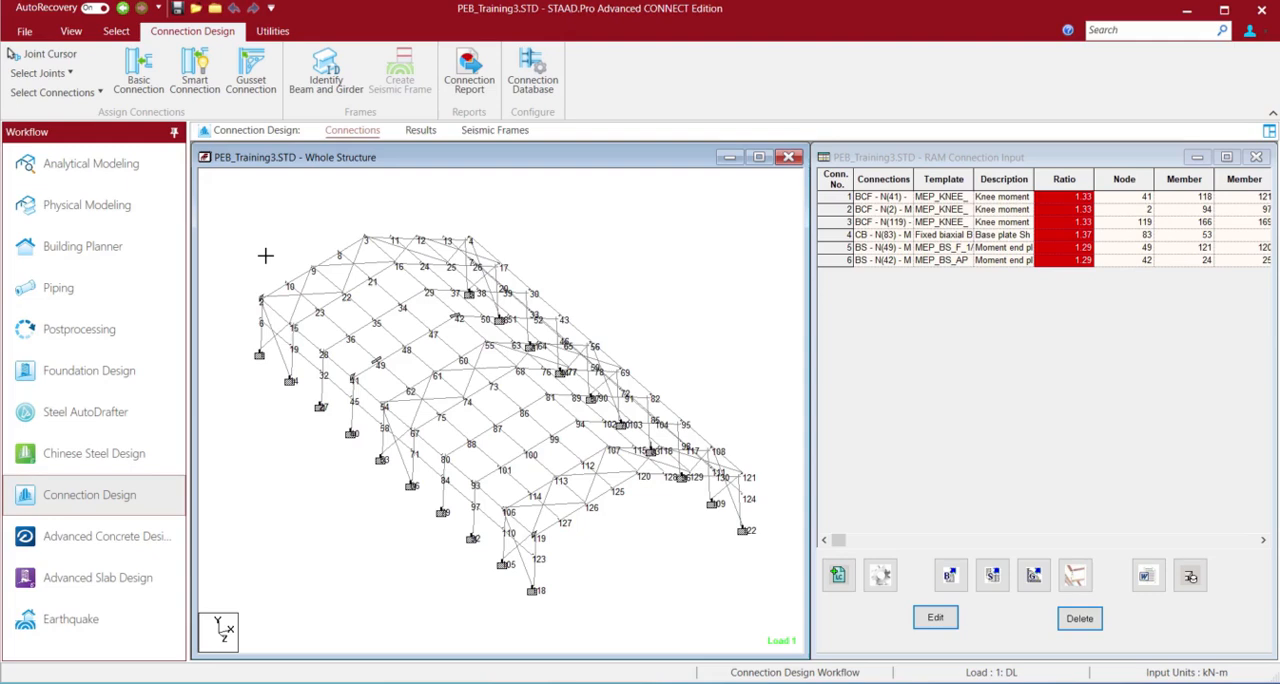
Select the rafter and the column that meet at node 80
{"action": "left_click", "coordinate": [456, 455]}
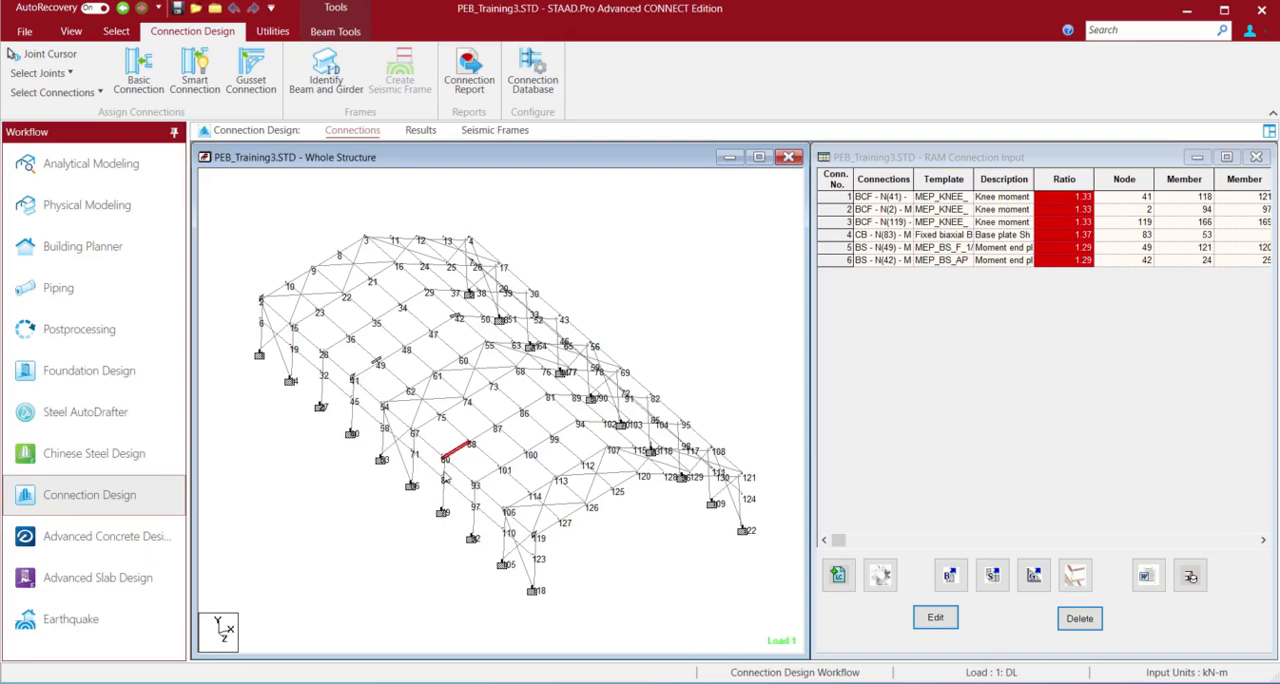
{"action": "left_click", "coordinate": [445, 480], "text": "ctrl"}
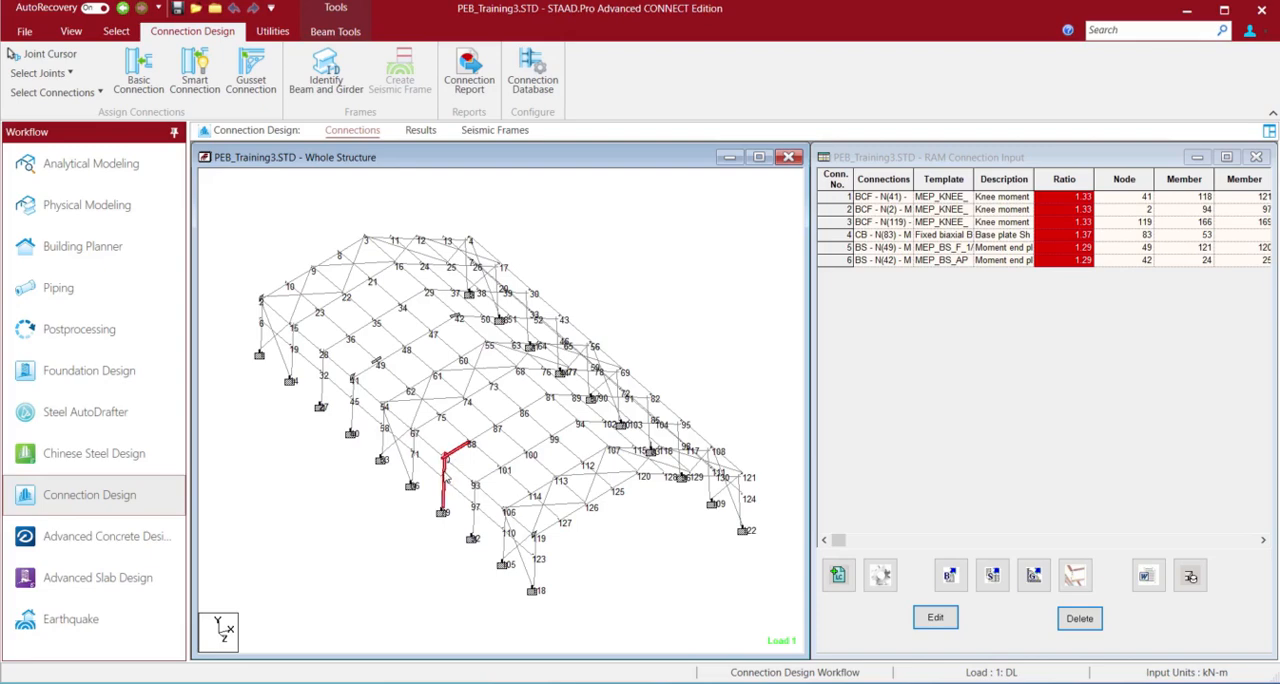
{"action": "left_click", "coordinate": [445, 478], "text": "ctrl"}
{"action": "left_click", "coordinate": [445, 475], "text": "ctrl"}
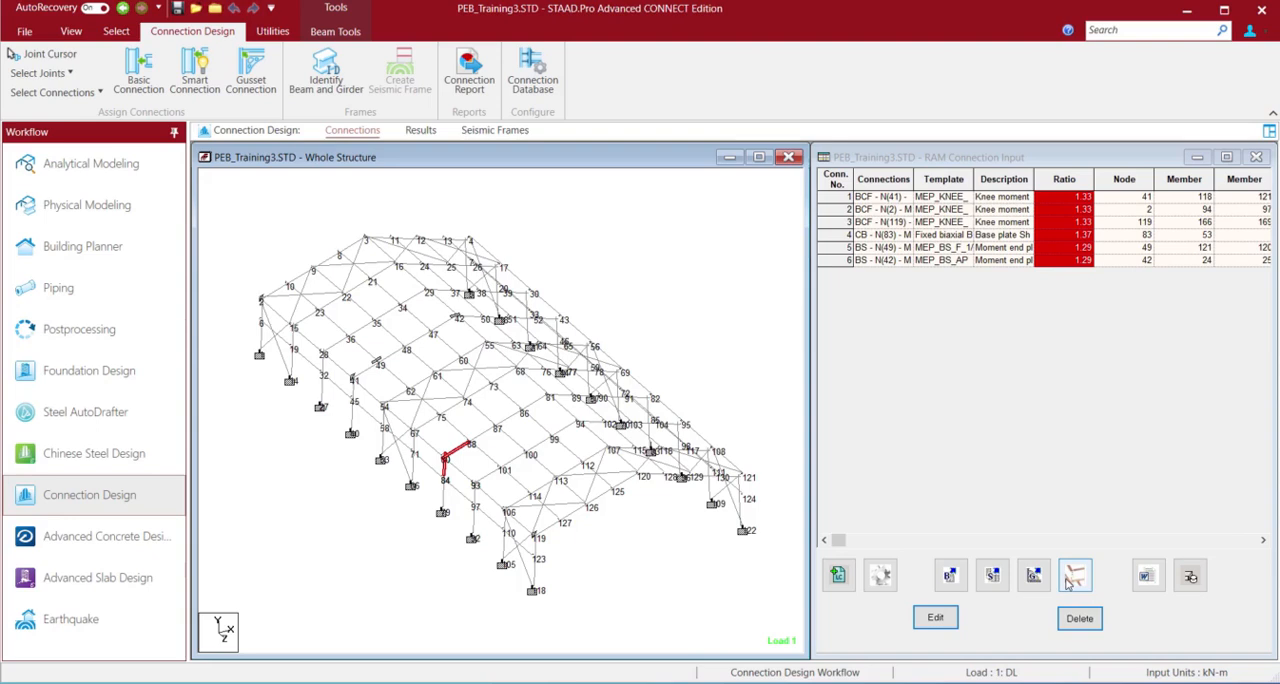
Apply the defined load envelope ENVELOPE 2 for the connection design
{"action": "left_click", "coordinate": [838, 576]}
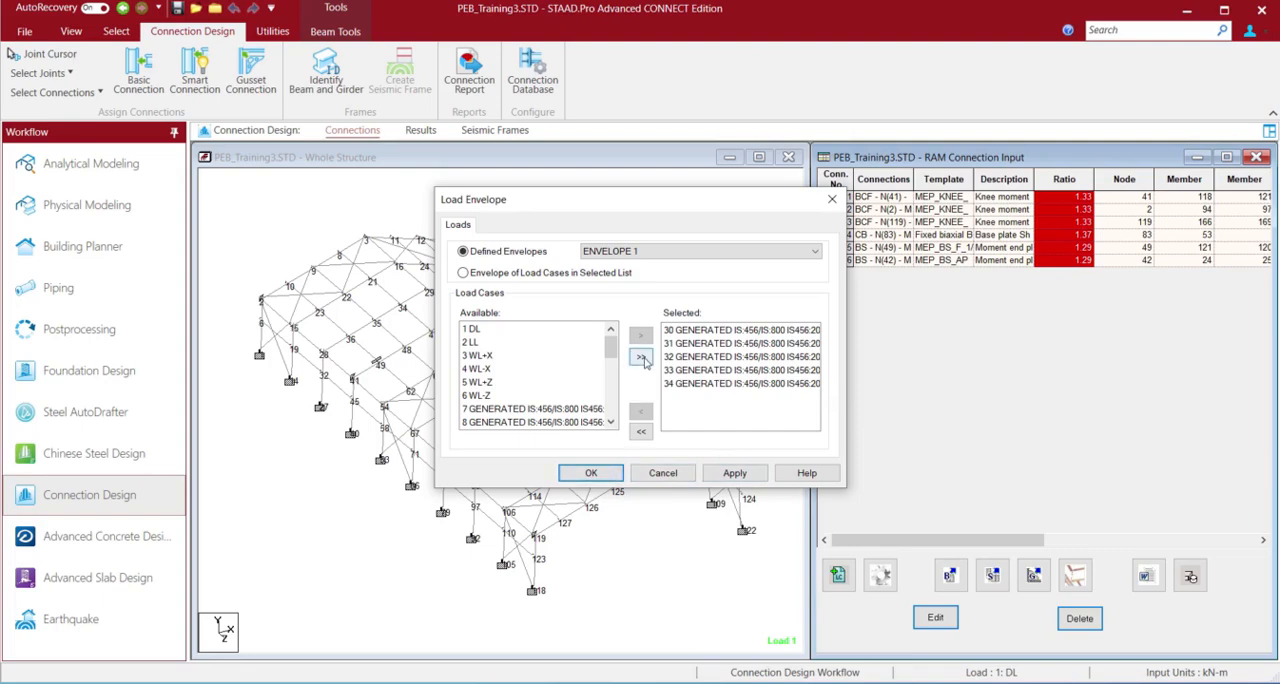
{"action": "left_click", "coordinate": [647, 251]}
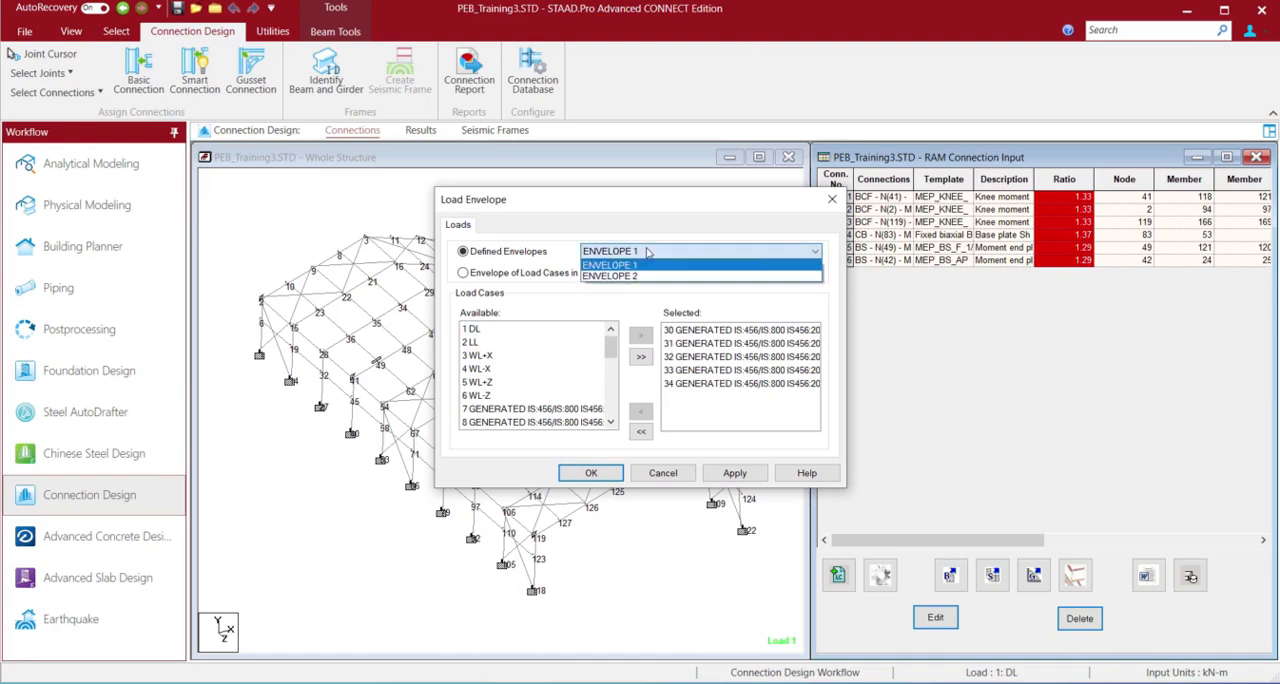
{"action": "left_click", "coordinate": [649, 277]}
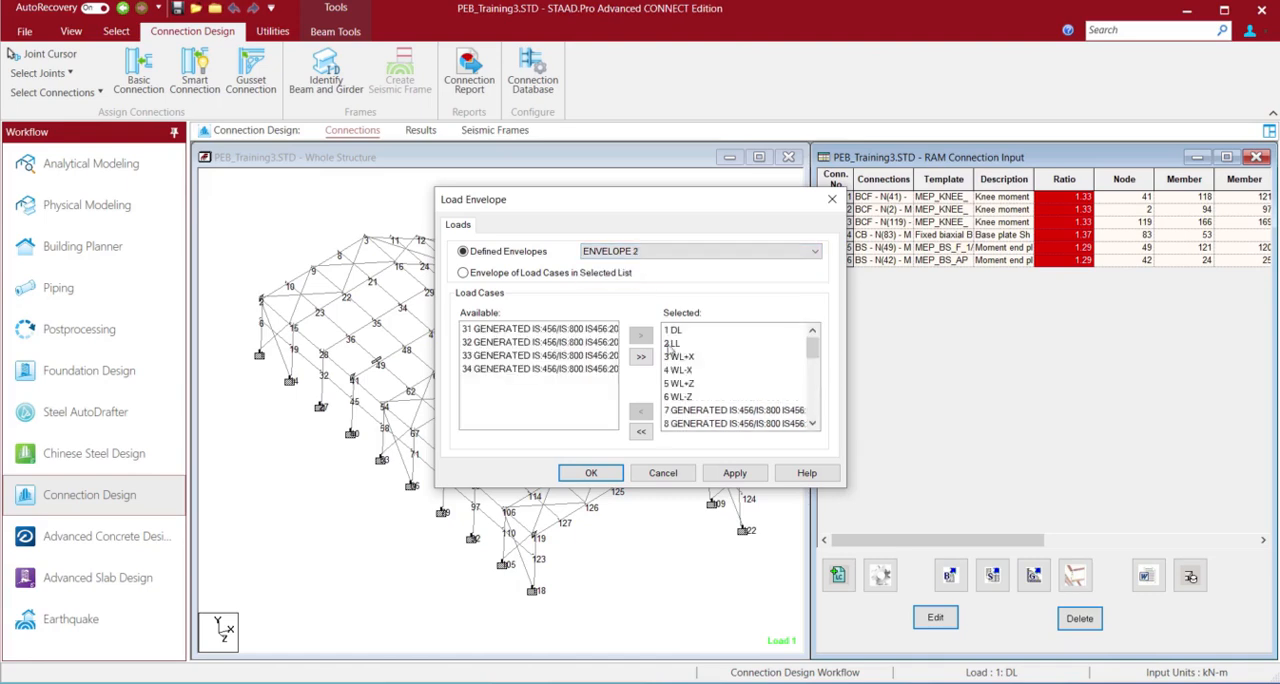
{"action": "left_click", "coordinate": [733, 475]}
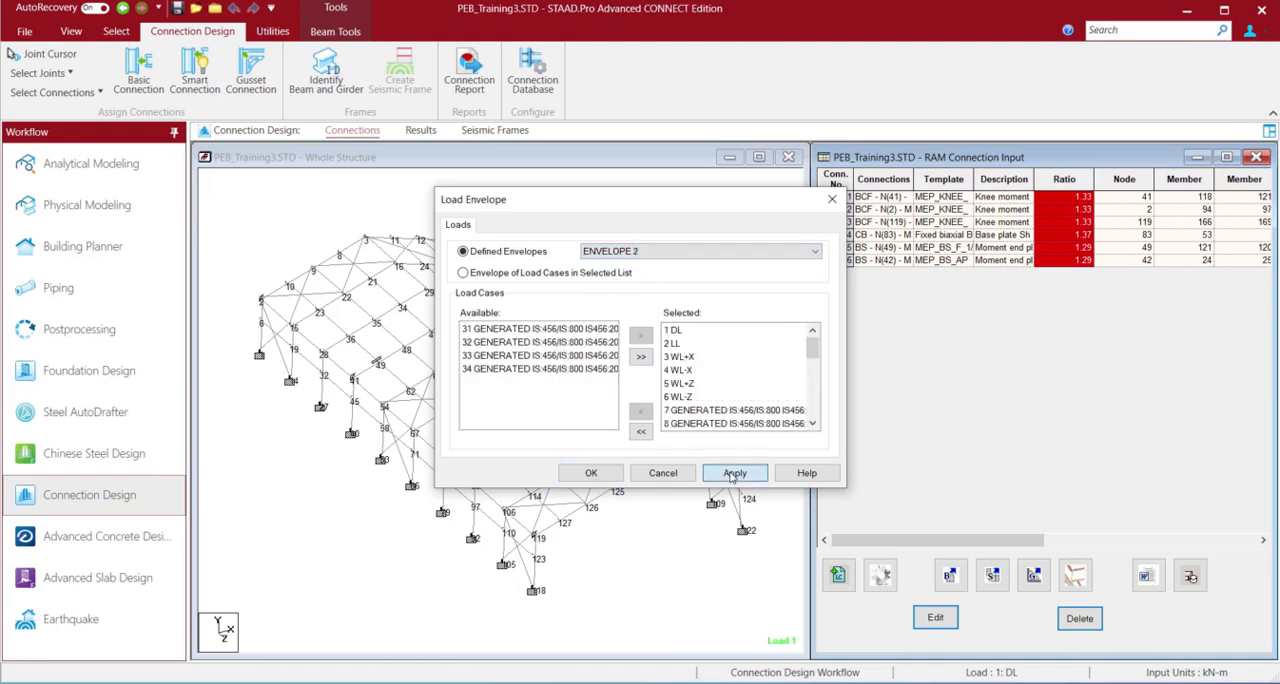
{"action": "left_click", "coordinate": [591, 474]}
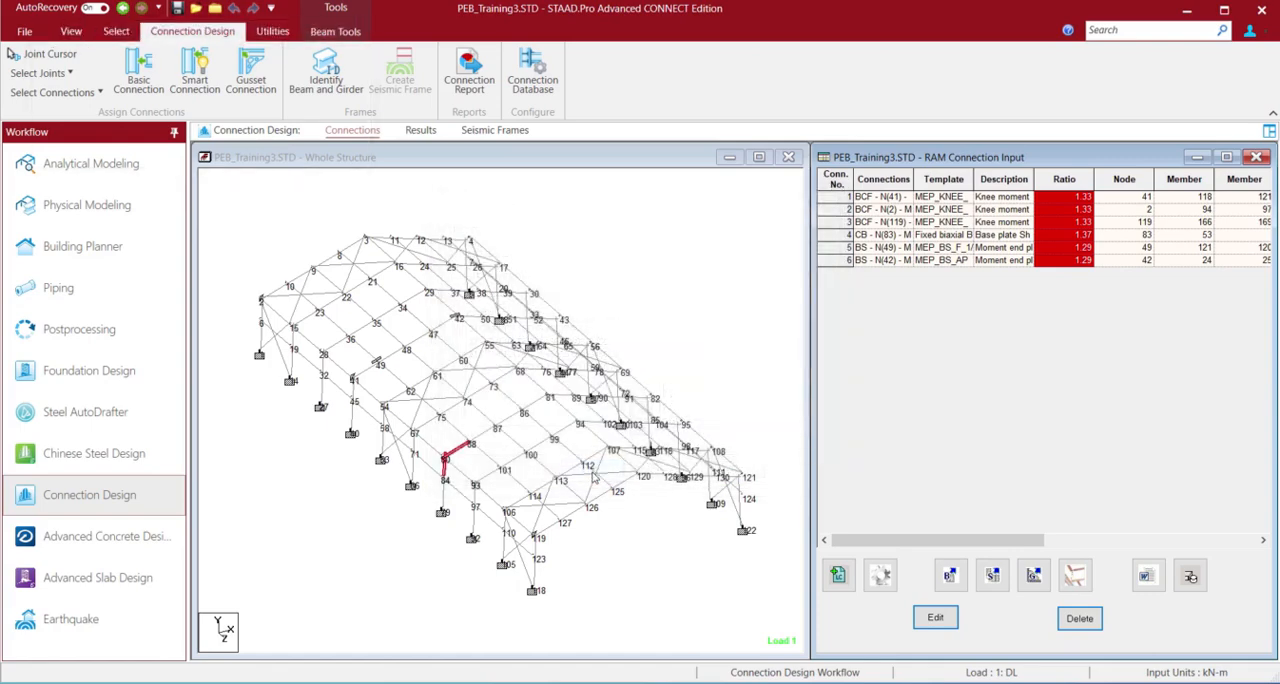
Confirm the RAM Connection settings with AISC 360-16 (ASD) as the design code
{"action": "left_click", "coordinate": [884, 583]}
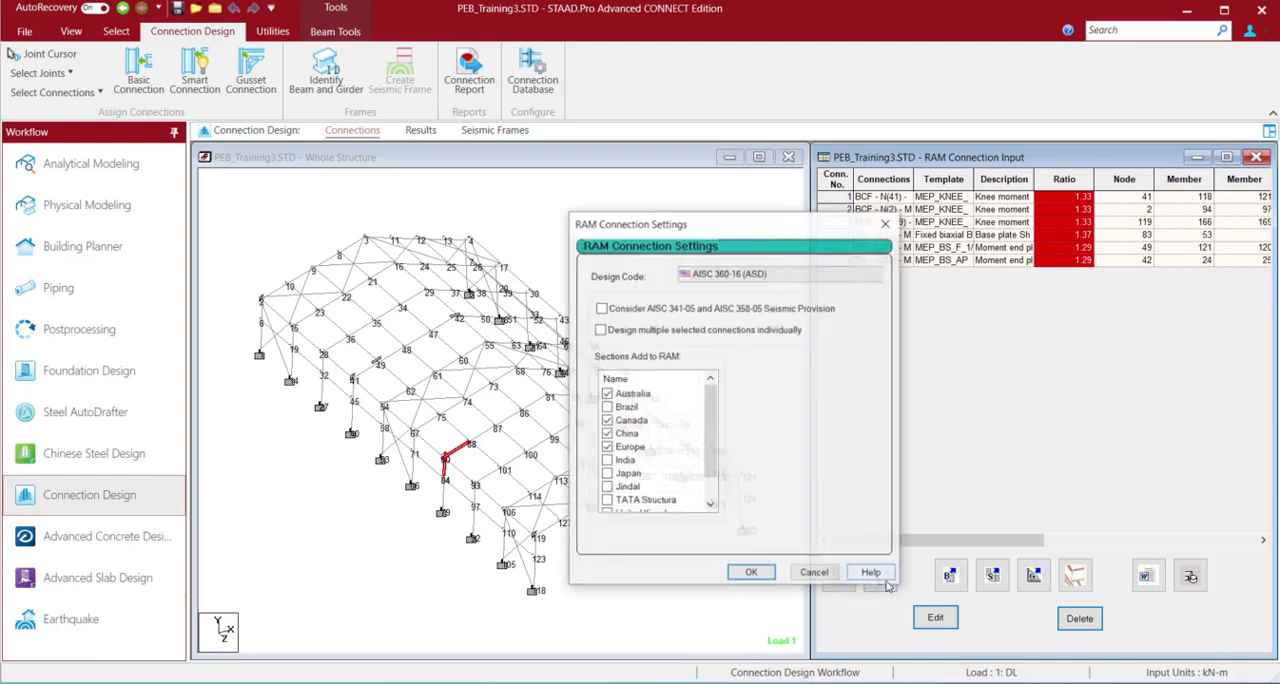
{"action": "left_click", "coordinate": [755, 278]}
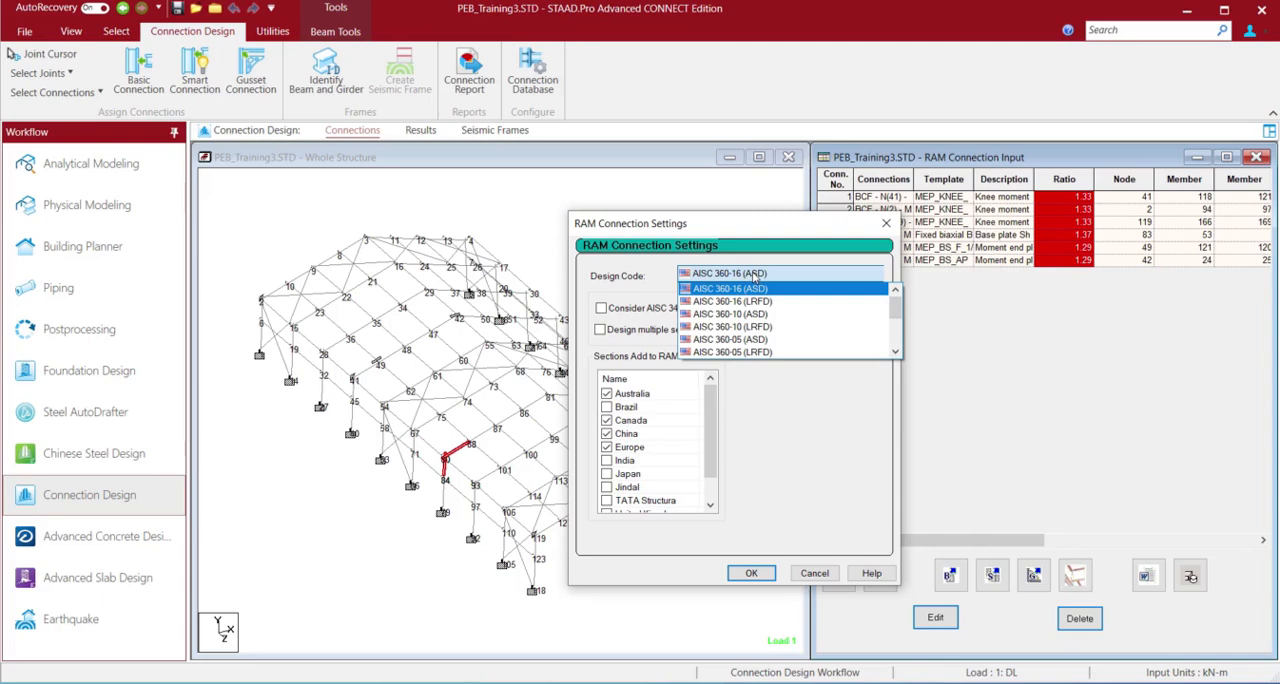
{"action": "left_click", "coordinate": [755, 278]}
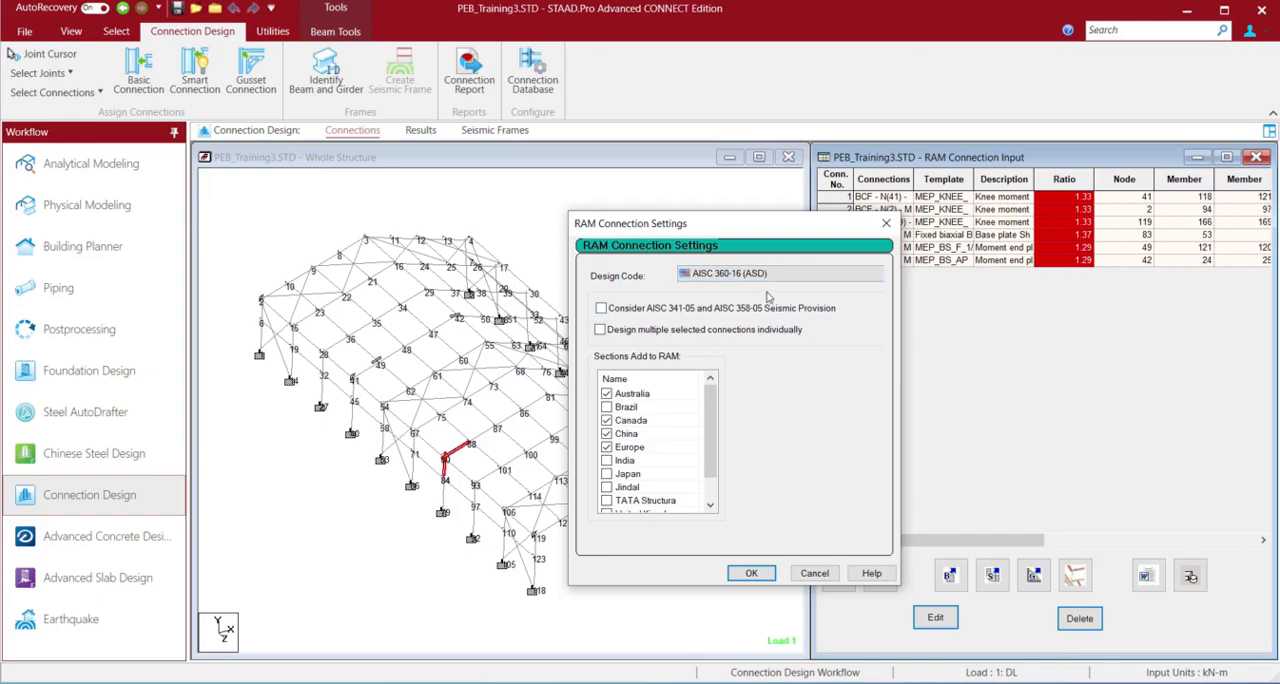
{"action": "left_click", "coordinate": [752, 573]}
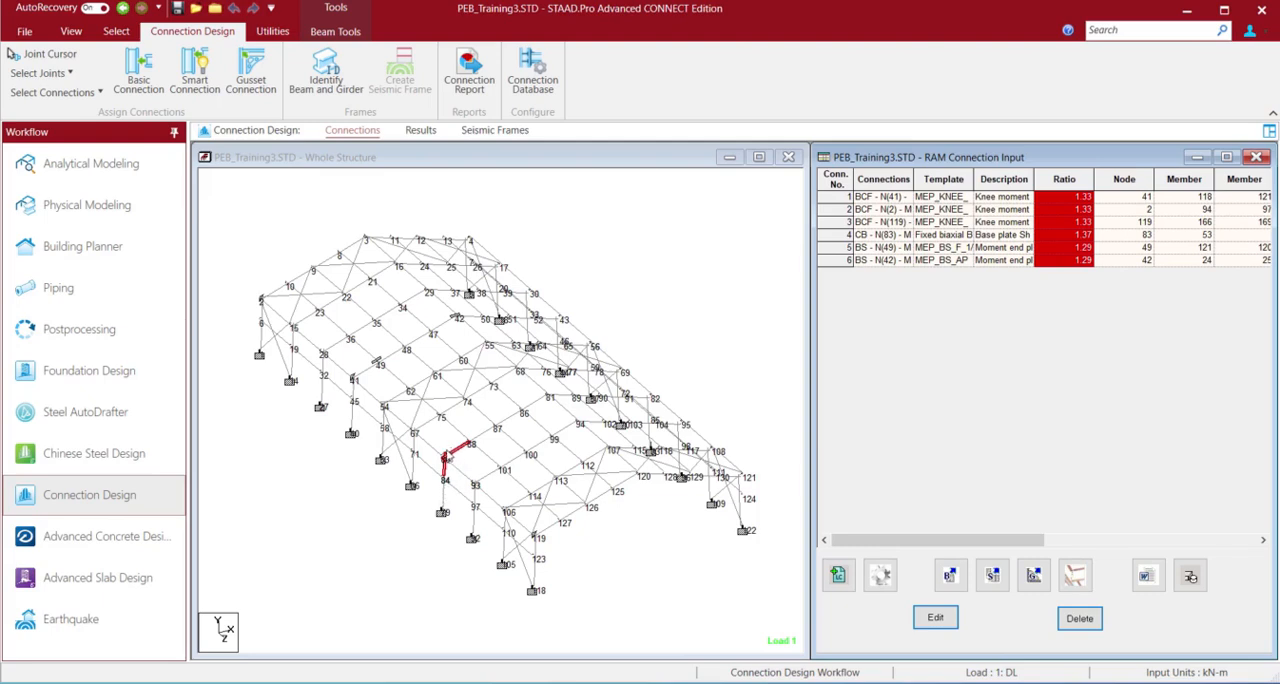
Start a basic connection for the selected members and choose the MEP Knee BCF (Moment End Plate Knee, Beam-Column Flange) type
{"action": "left_click", "coordinate": [949, 576]}
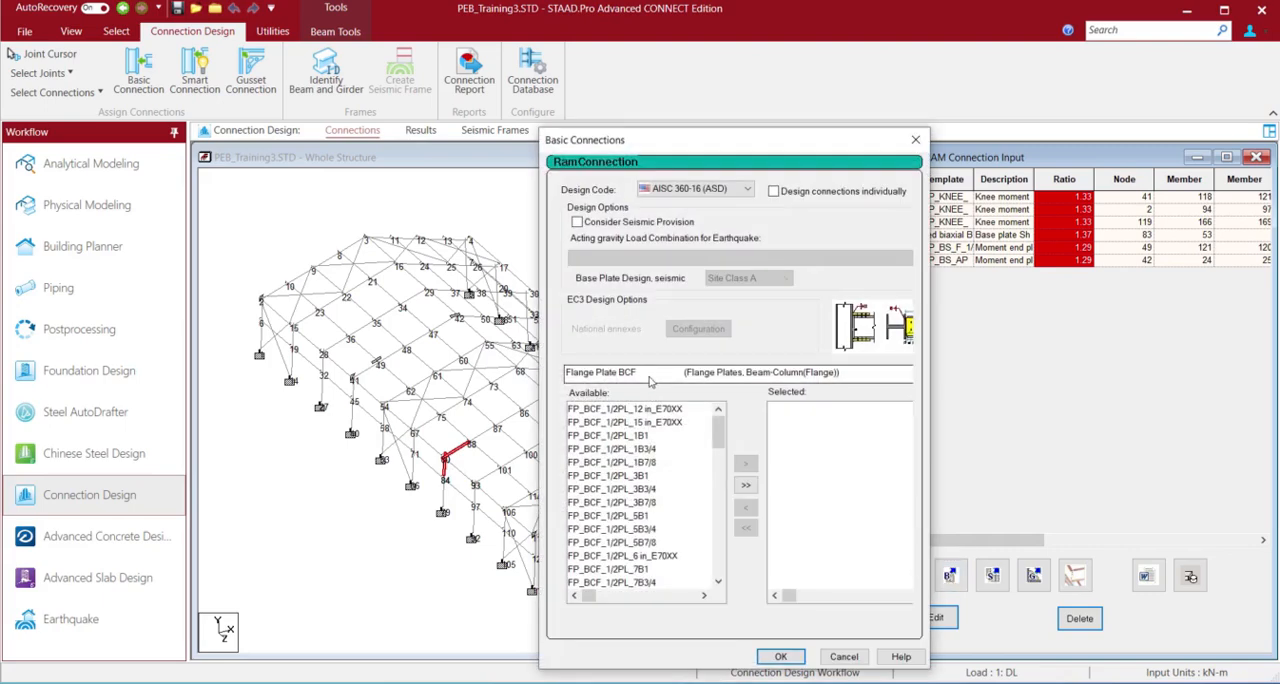
{"action": "left_click", "coordinate": [650, 372]}
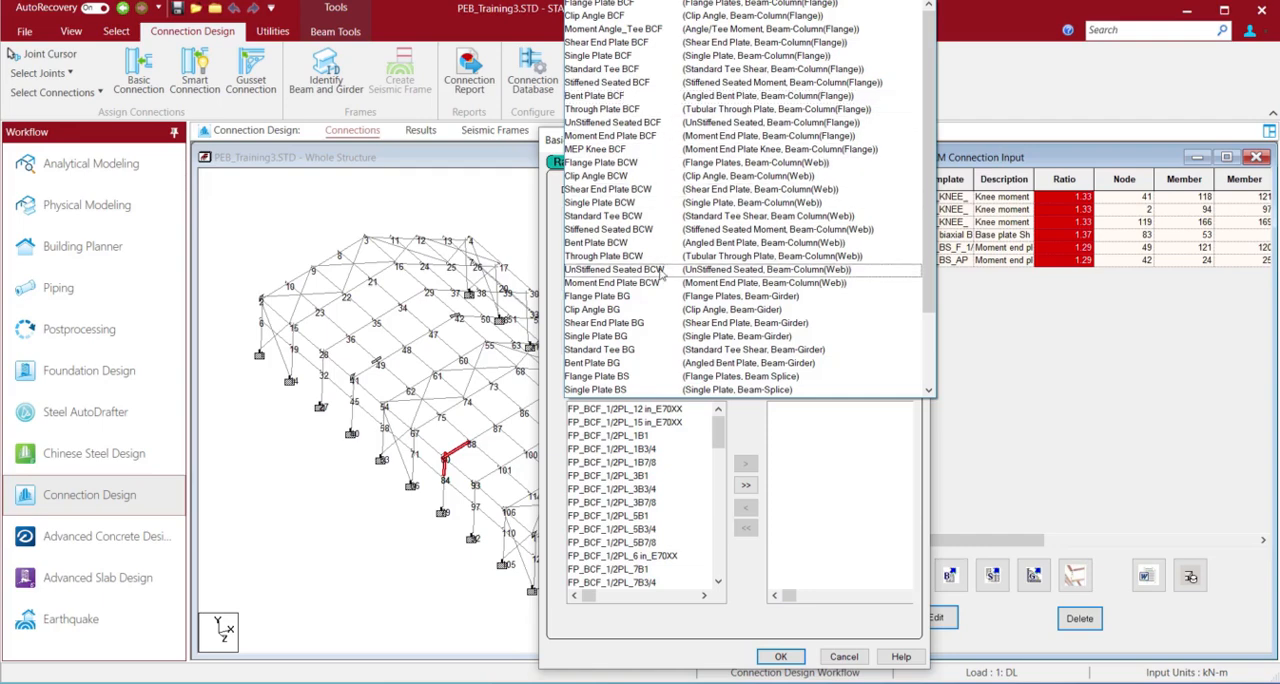
{"action": "scroll", "coordinate": [660, 275], "scroll_direction": "down", "scroll_amount": 2}
{"action": "scroll", "coordinate": [660, 275], "scroll_direction": "down", "scroll_amount": 2}
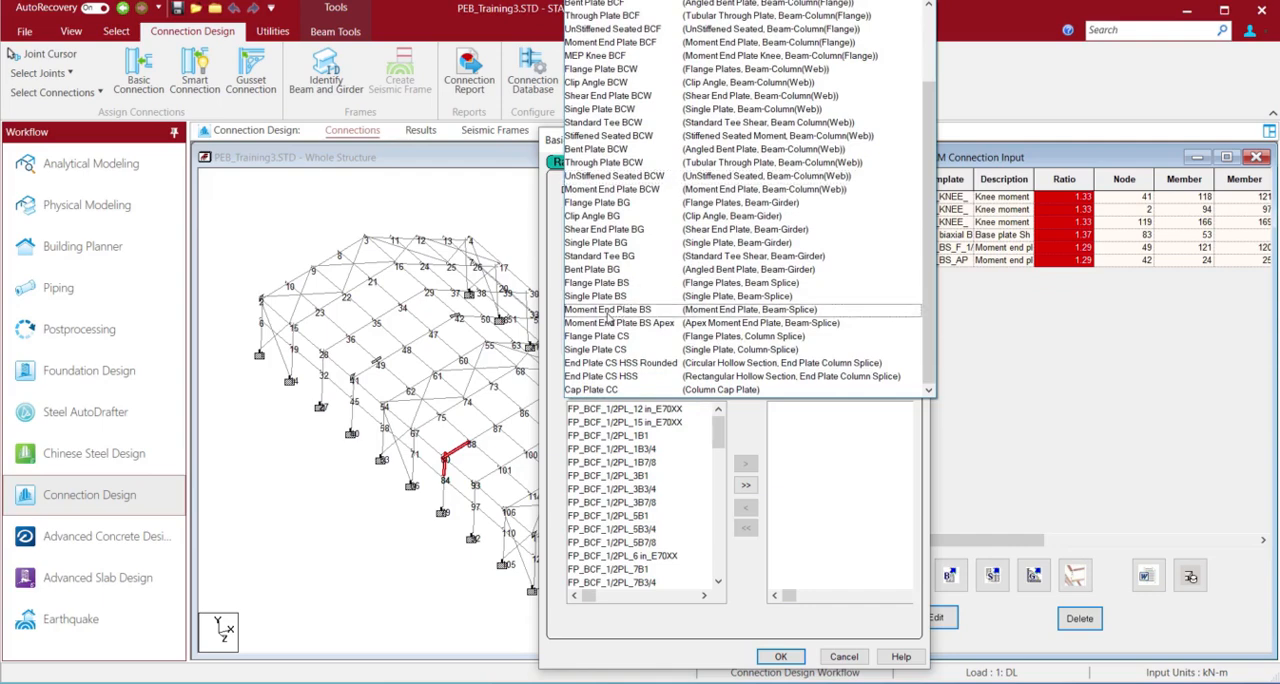
{"action": "scroll", "coordinate": [624, 262], "scroll_direction": "up", "scroll_amount": 1}
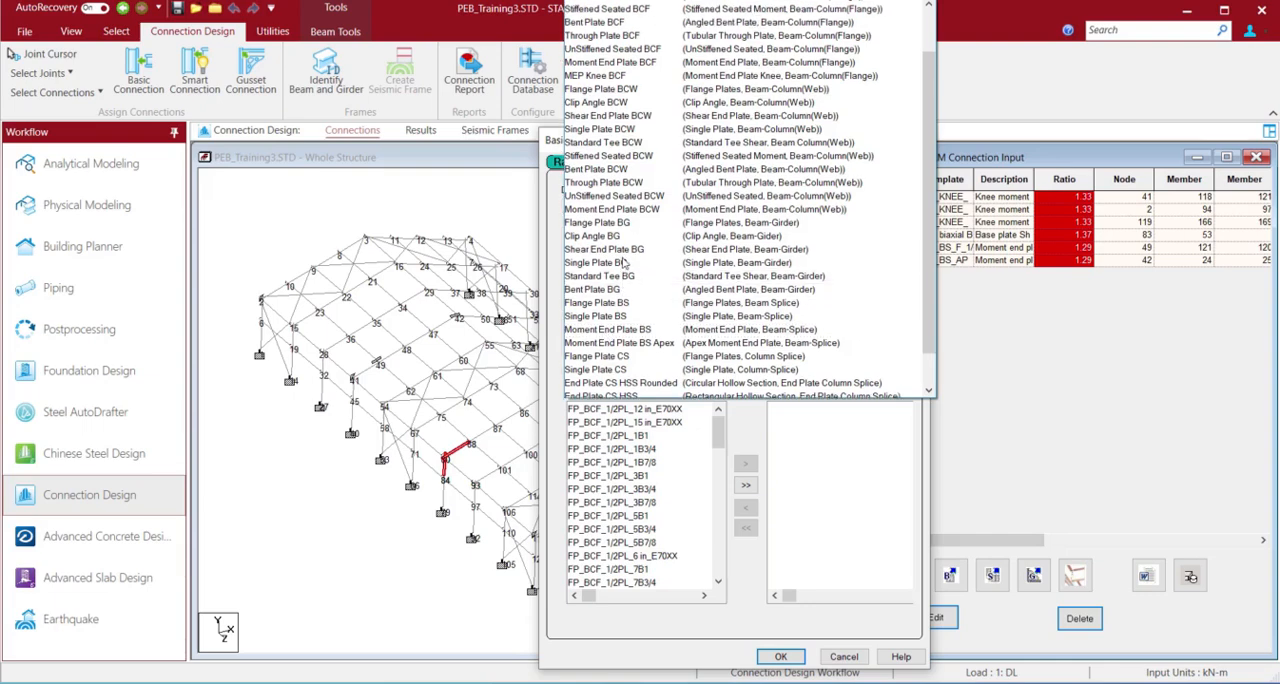
{"action": "scroll", "coordinate": [624, 262], "scroll_direction": "up", "scroll_amount": 2}
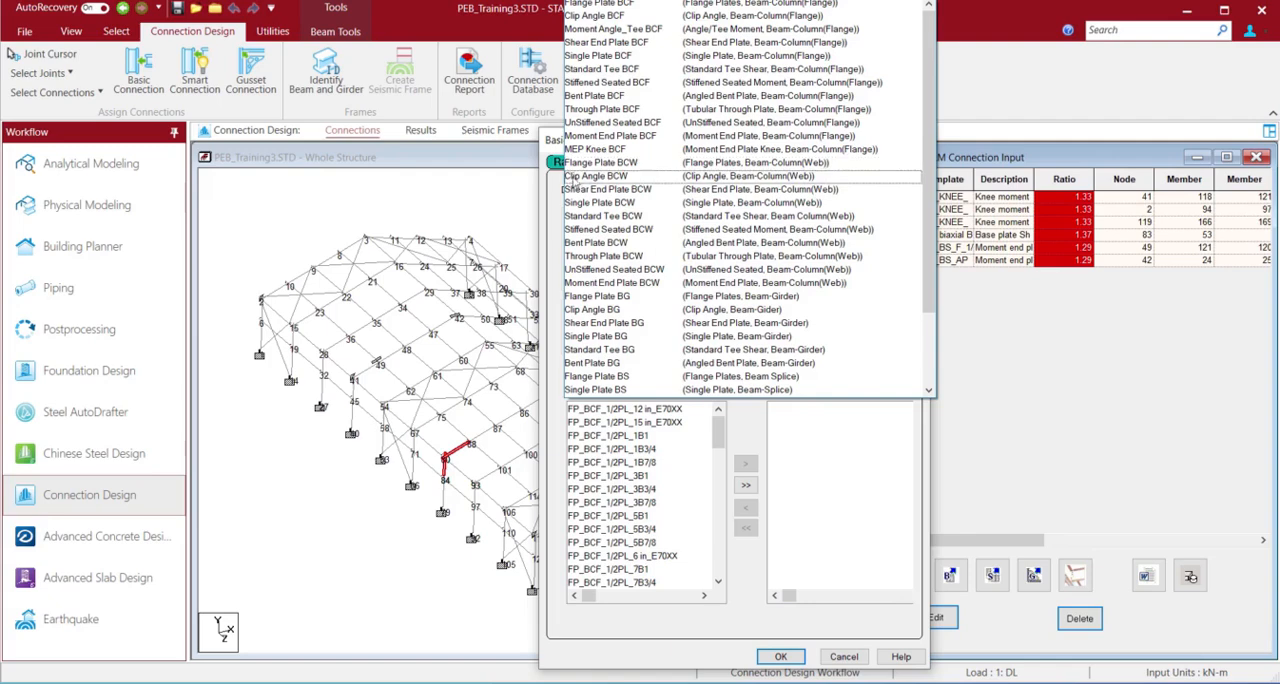
{"action": "left_click", "coordinate": [588, 152]}
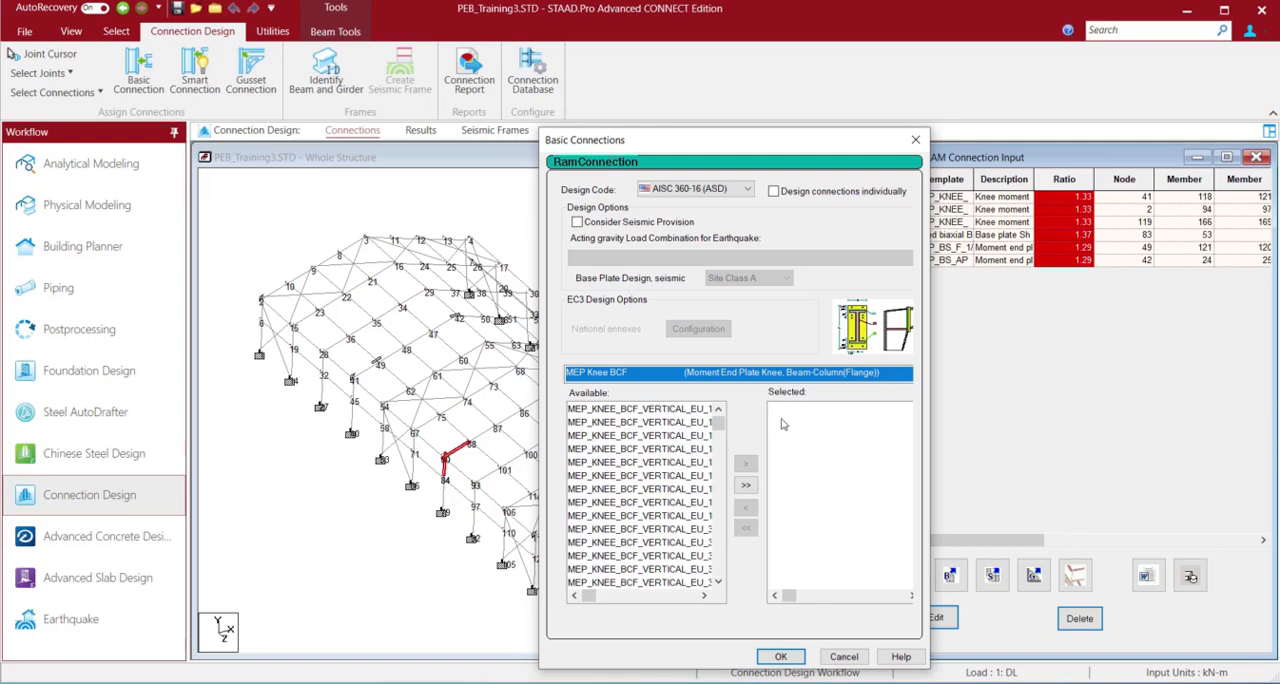
Add all available MEP Knee BCF templates and try to assign the connection to the selected joint
{"action": "mouse_move", "coordinate": [719, 430]}
{"action": "left_mouse_down"}
{"action": "mouse_move", "coordinate": [718, 578]}
{"action": "mouse_move", "coordinate": [704, 428]}
{"action": "left_mouse_up"}
{"action": "left_click", "coordinate": [746, 488]}
{"action": "left_click", "coordinate": [746, 488]}
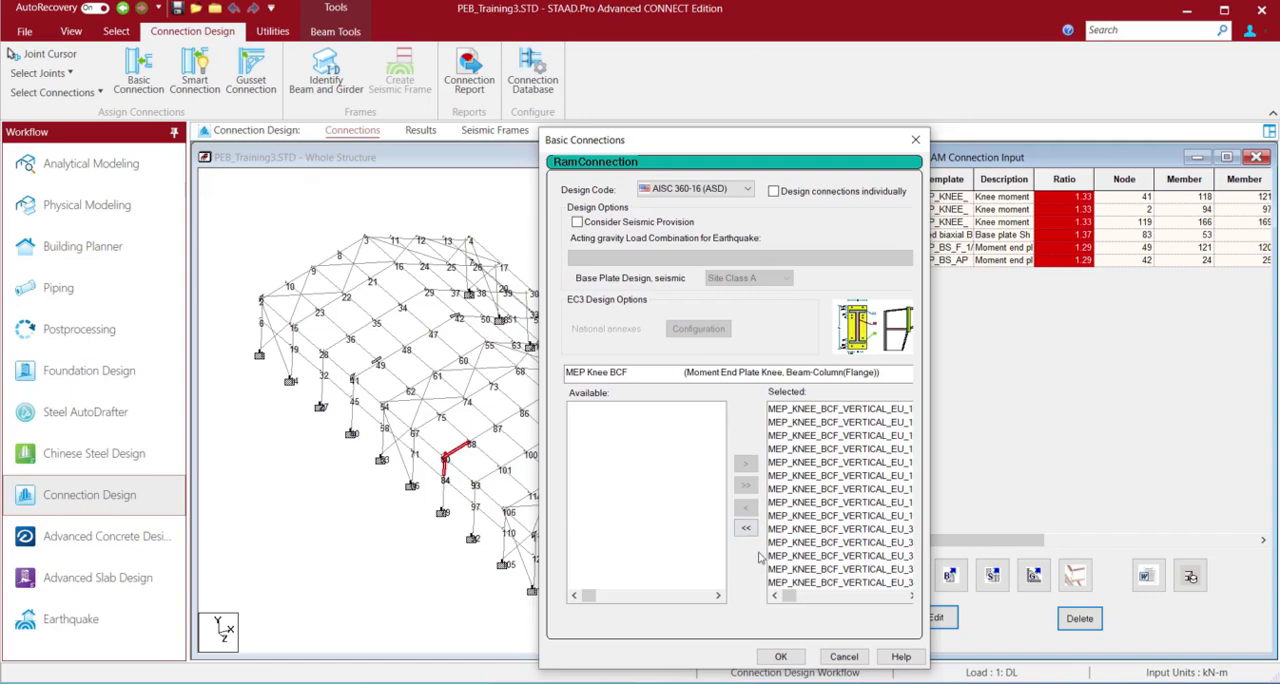
{"action": "left_click", "coordinate": [781, 656]}
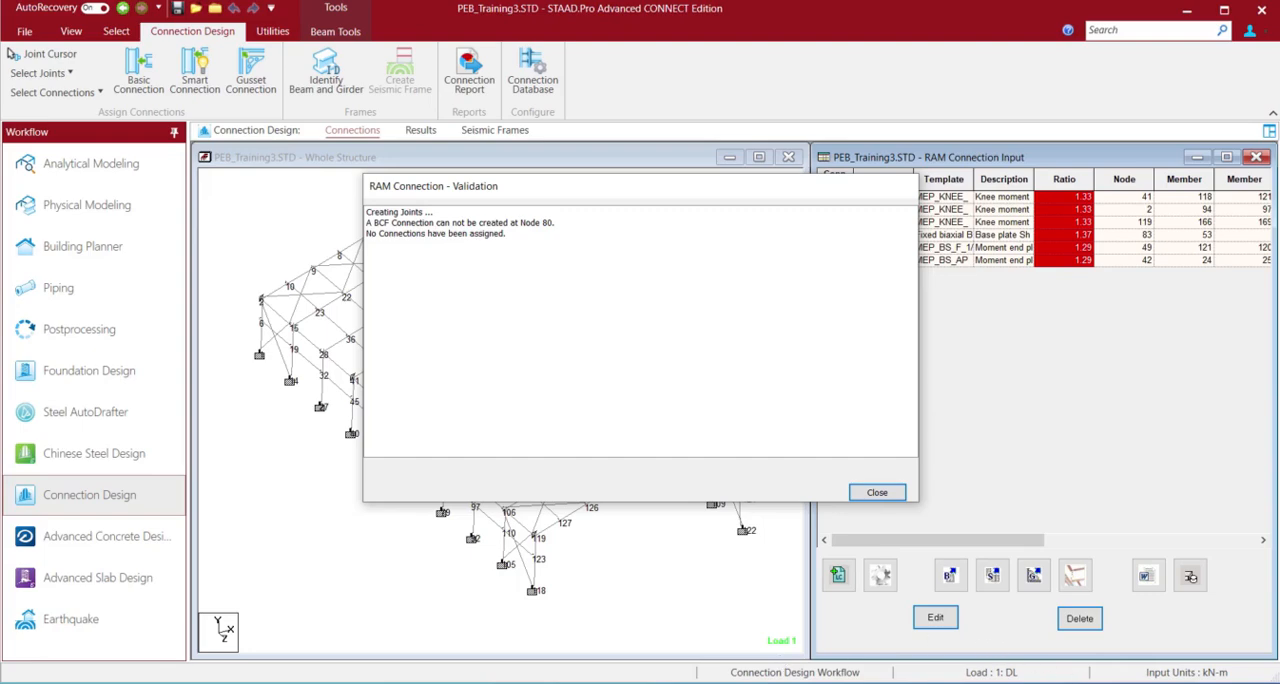
Return to the Analytical Modeling workflow and assign beam 145 the member attribute MEMBTYPE with the value PRIMARY-BEAM
{"action": "left_click", "coordinate": [876, 492]}
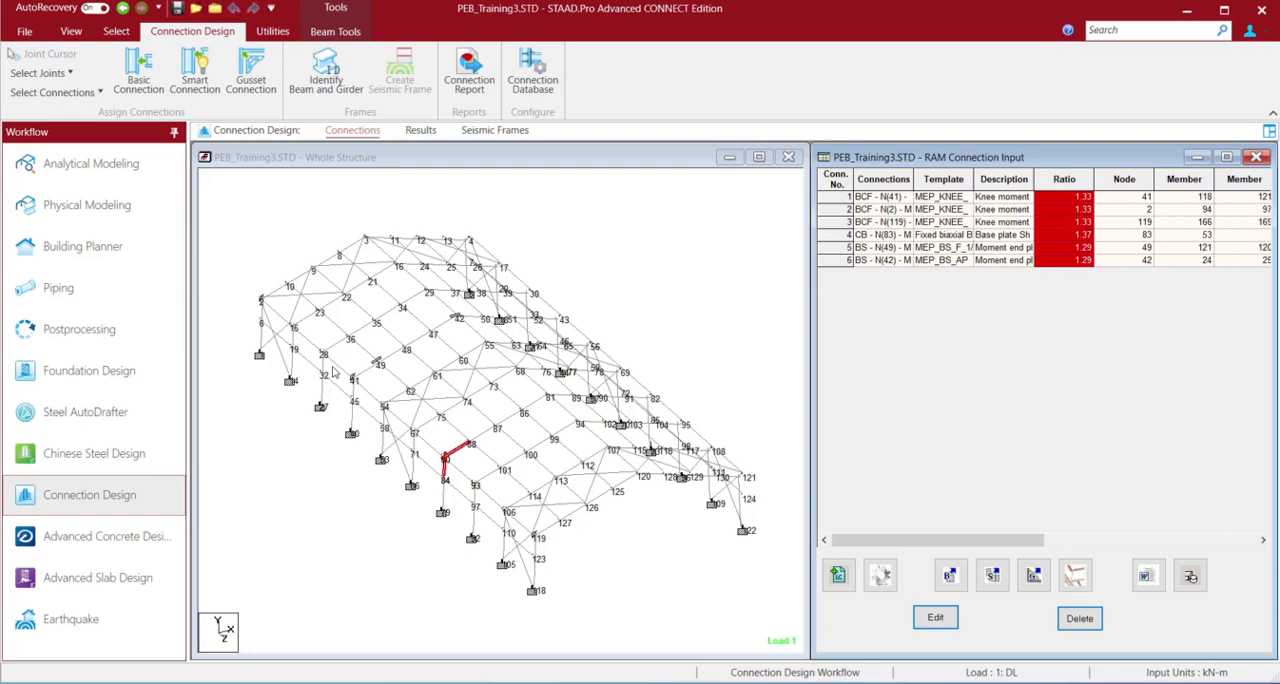
{"action": "left_click", "coordinate": [94, 168]}
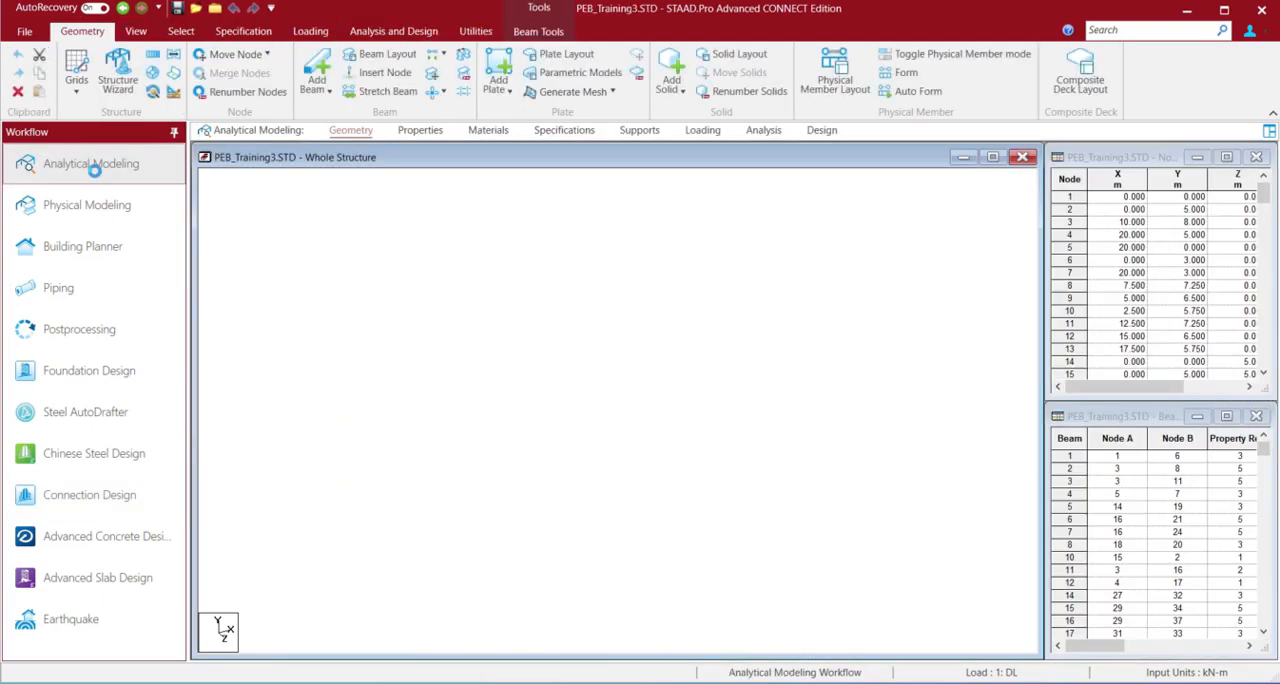
{"action": "left_click", "coordinate": [538, 31]}
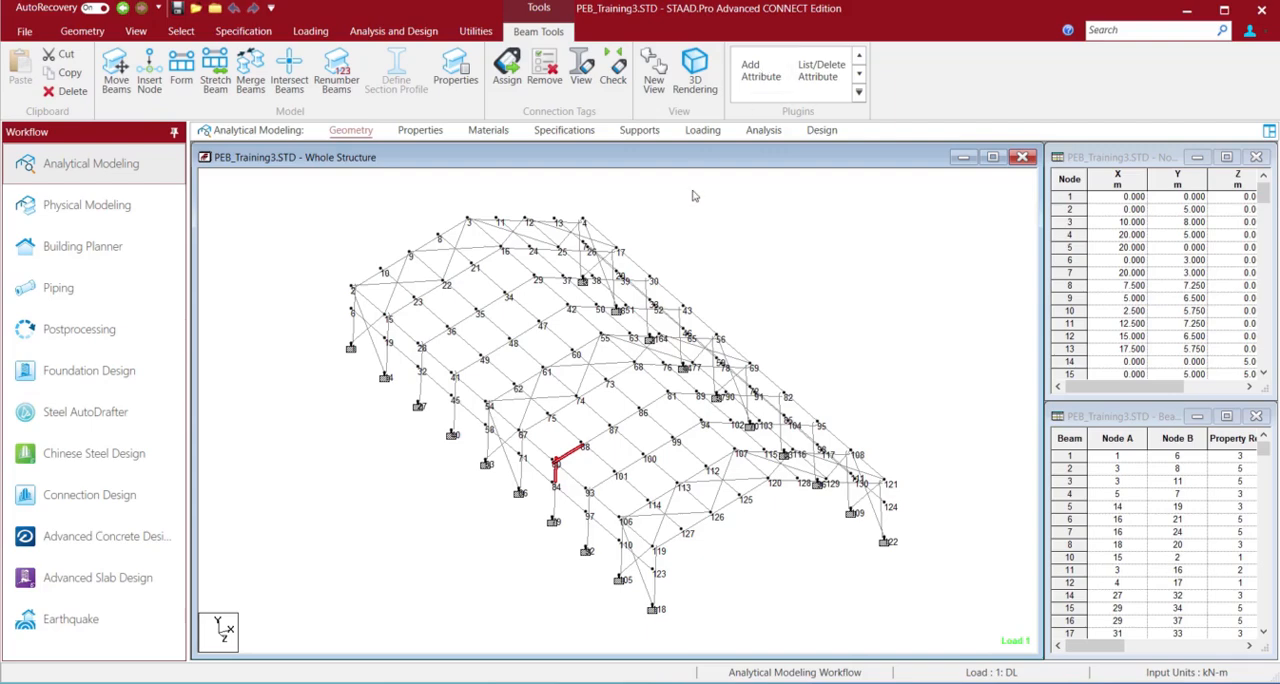
{"action": "left_click", "coordinate": [572, 458]}
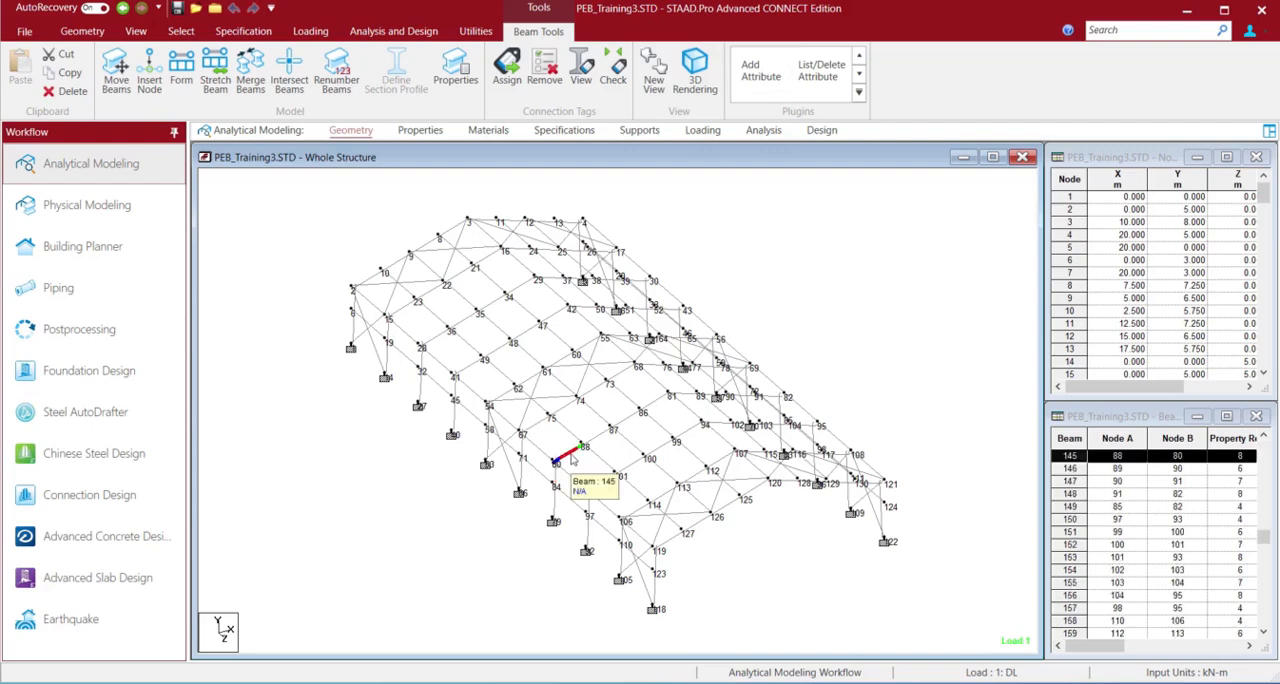
{"action": "left_click", "coordinate": [762, 70]}
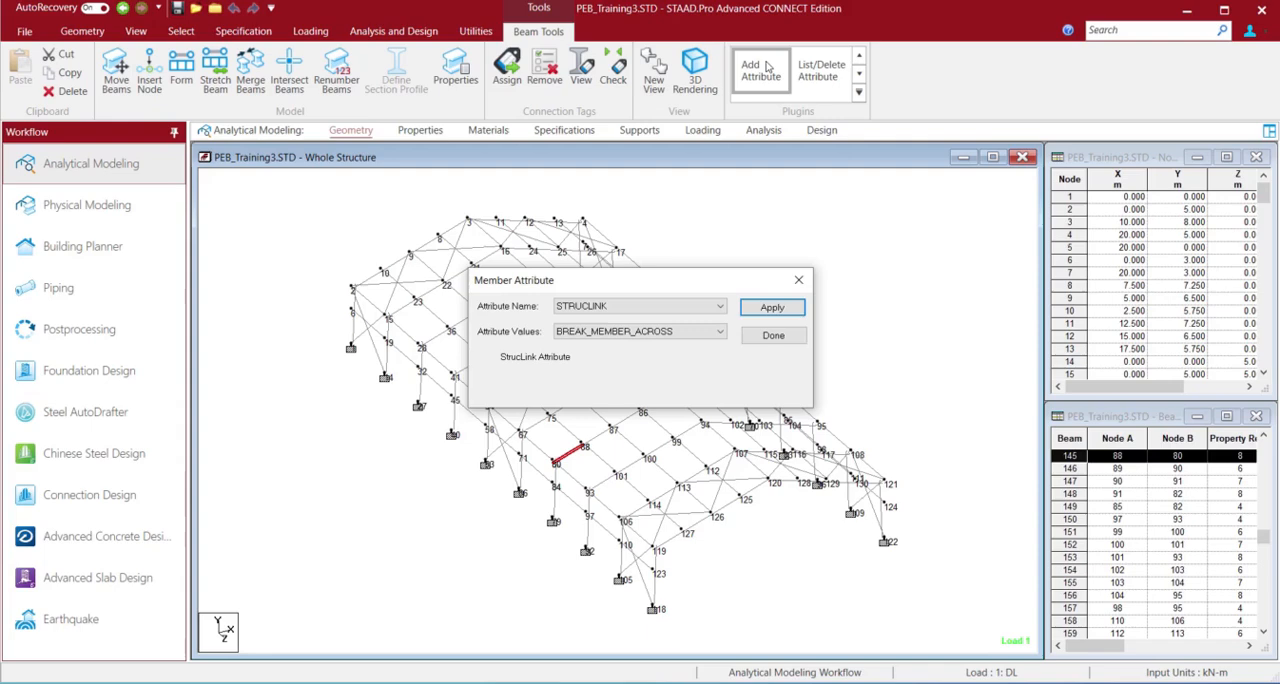
{"action": "left_click", "coordinate": [692, 310]}
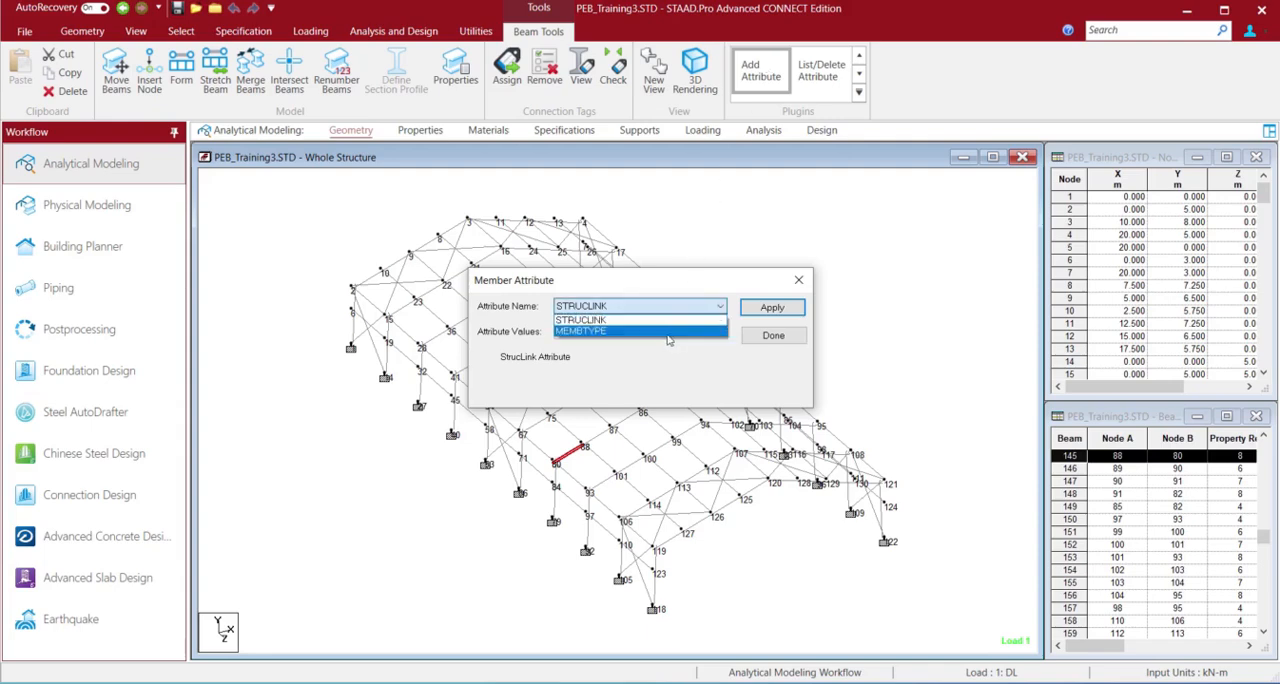
{"action": "left_click", "coordinate": [669, 331]}
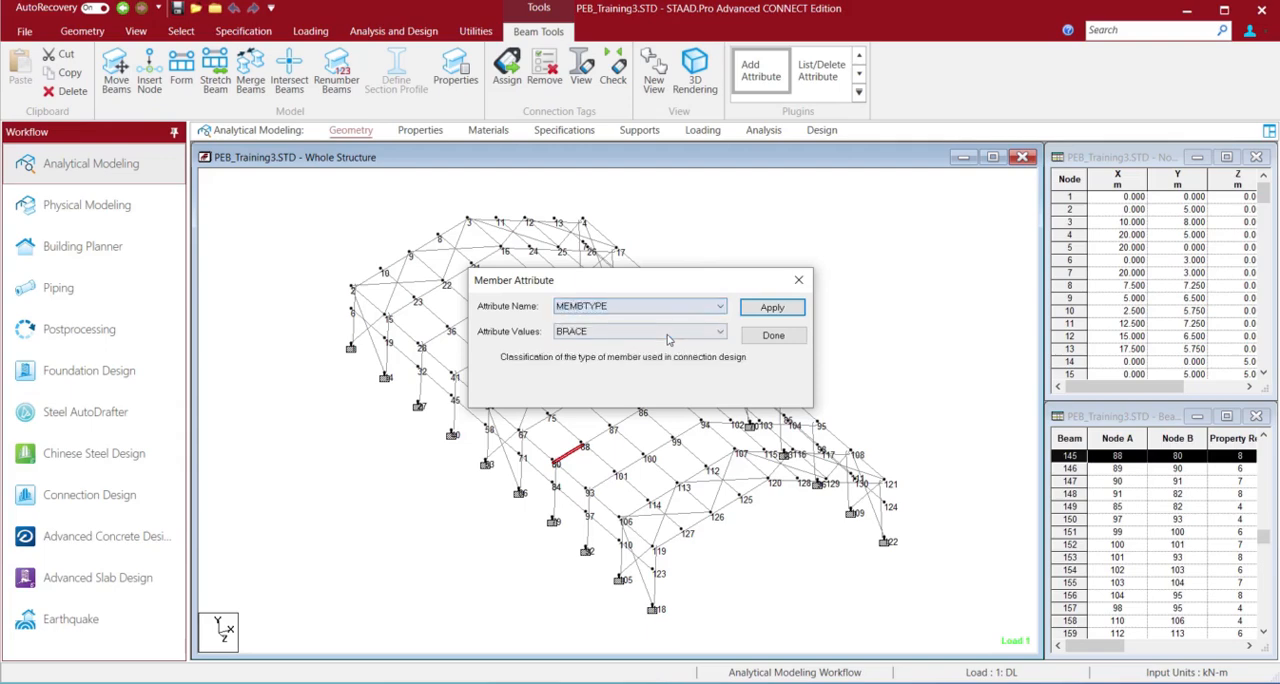
{"action": "left_click", "coordinate": [669, 338]}
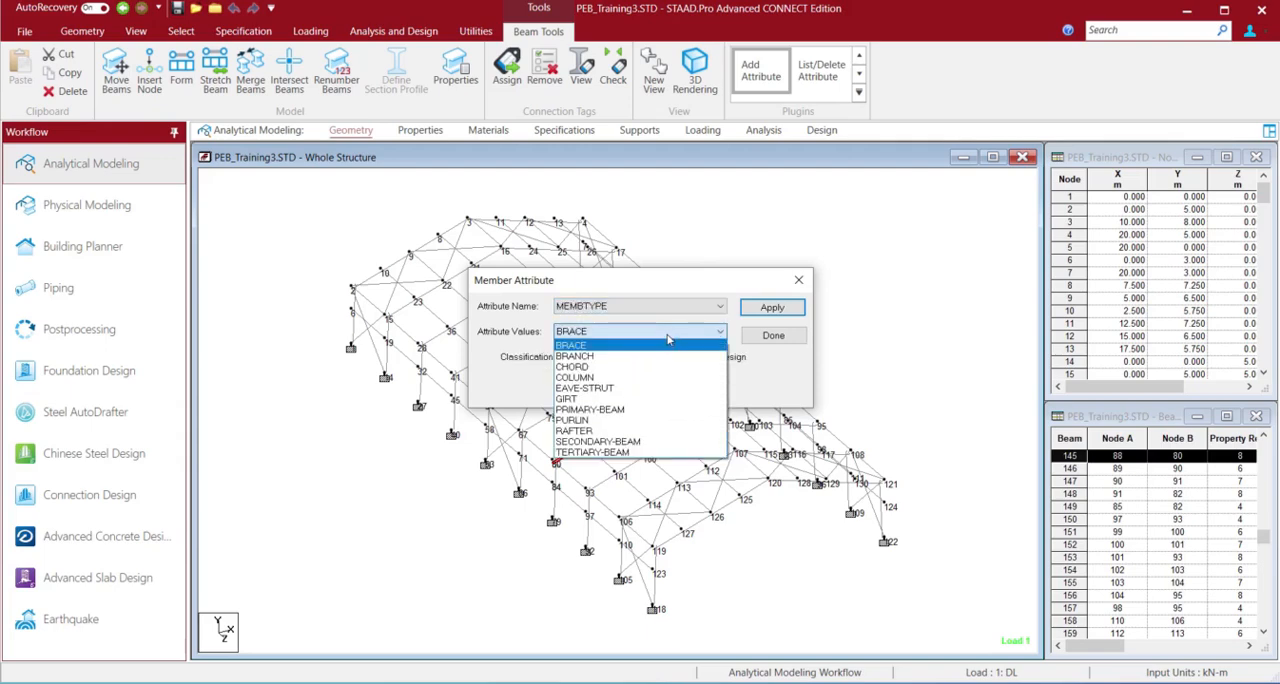
{"action": "left_click", "coordinate": [612, 410]}
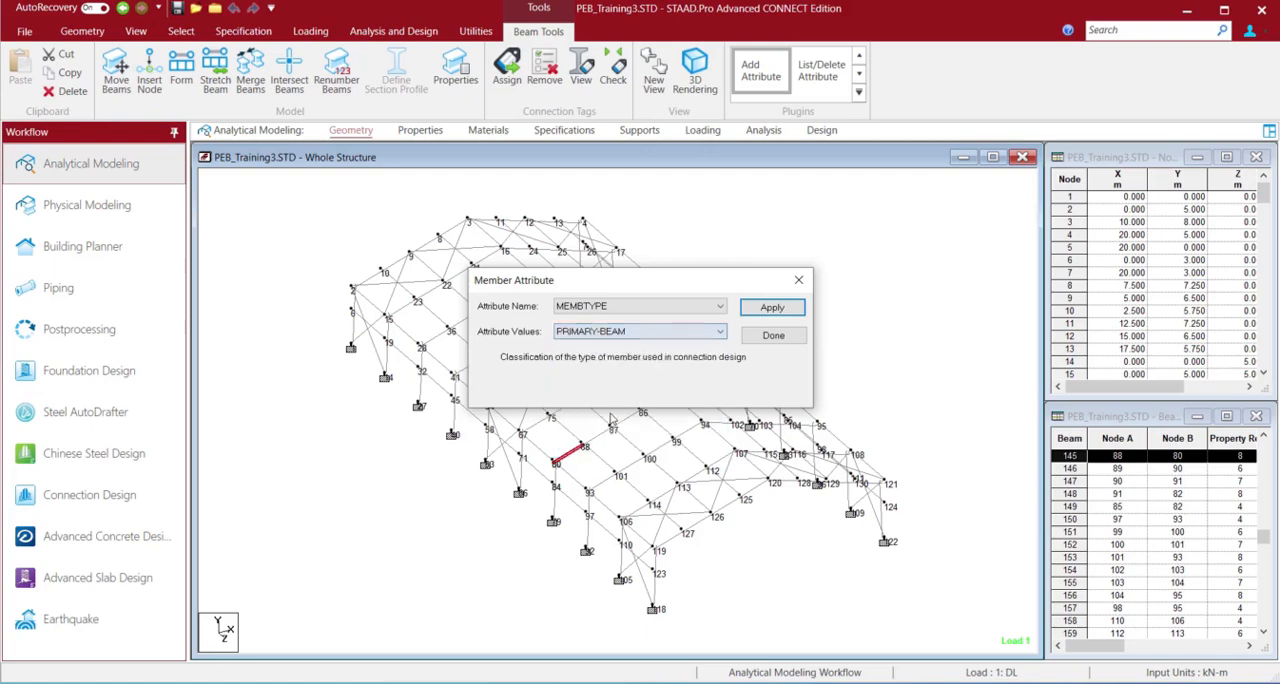
{"action": "left_click", "coordinate": [773, 308]}
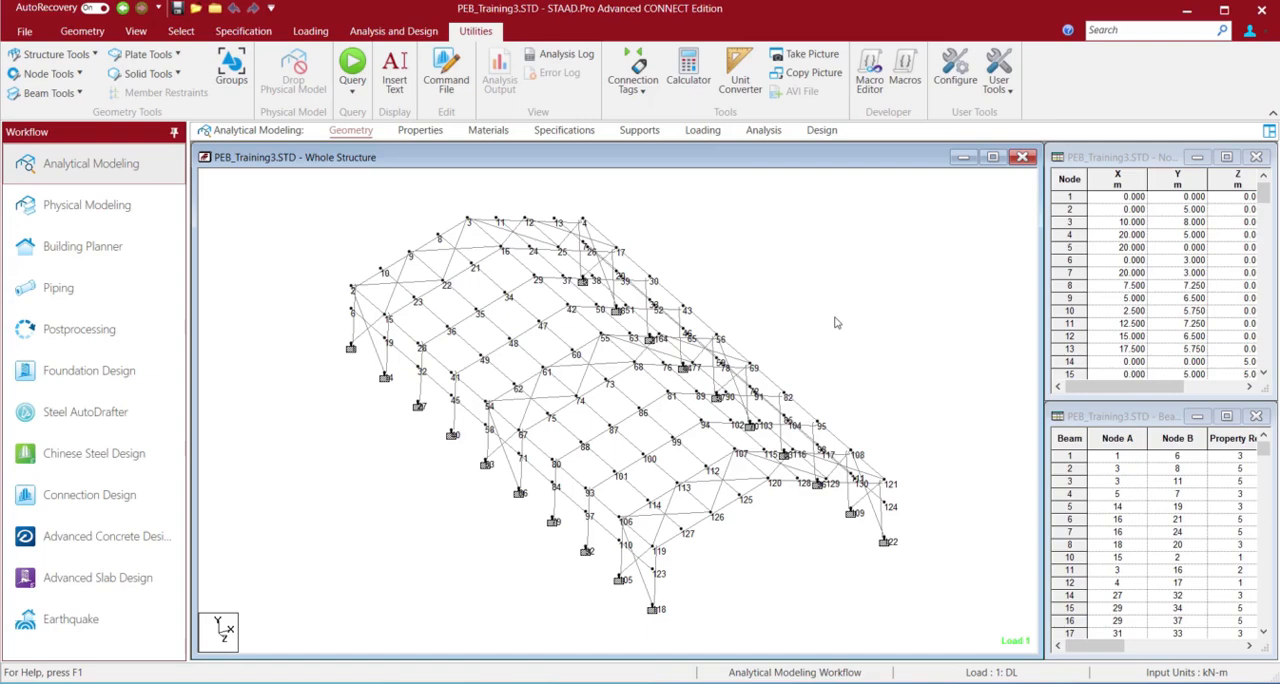
Go back to the Connection Design workflow and run the analysis to obtain current results
{"action": "left_click", "coordinate": [571, 457]}
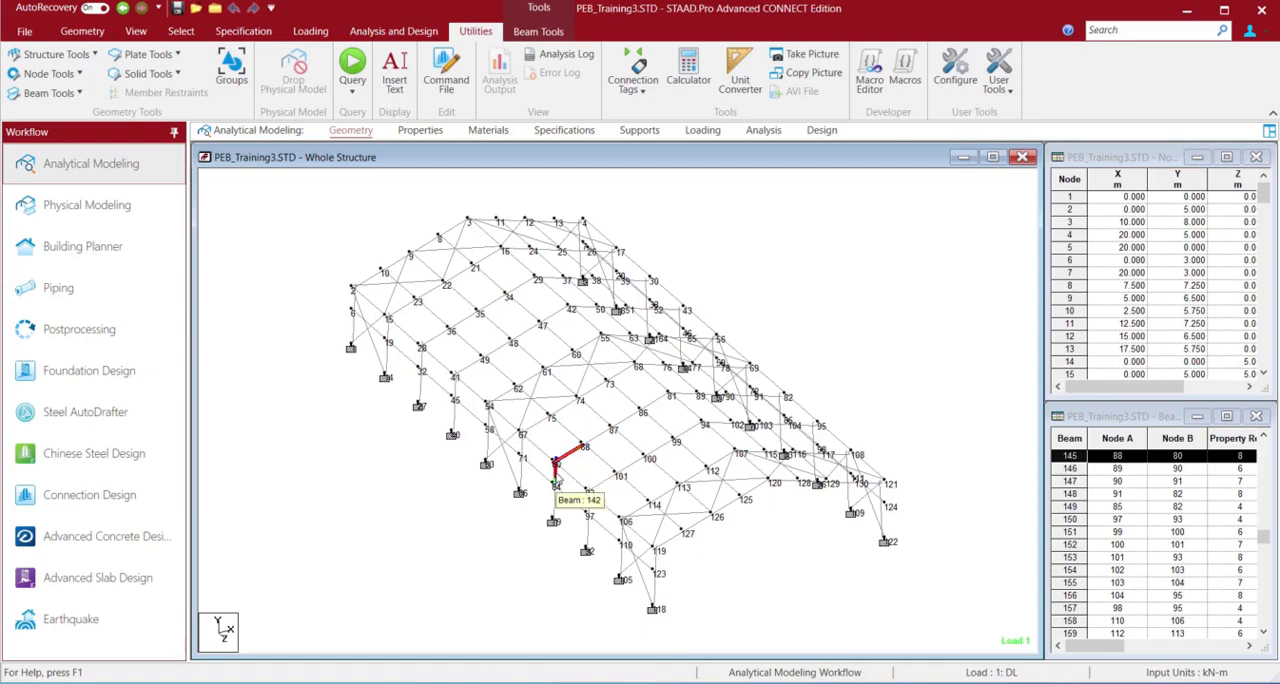
{"action": "left_click", "coordinate": [133, 497]}
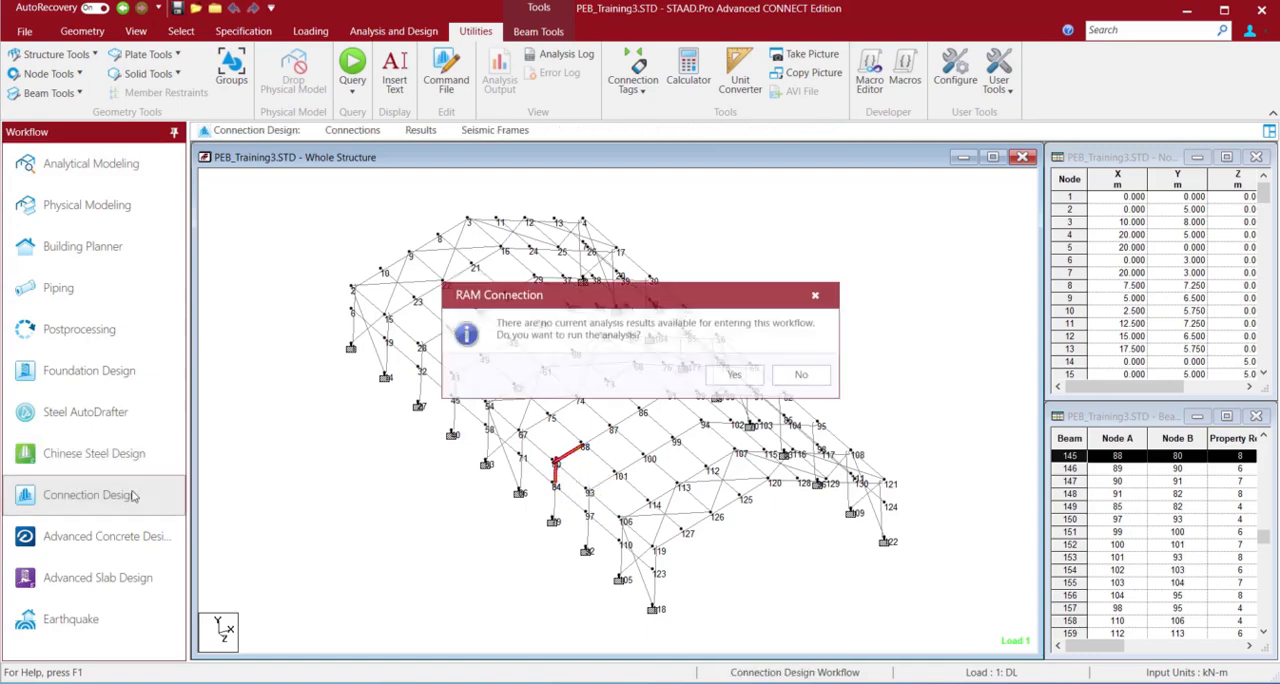
{"action": "left_click", "coordinate": [736, 375]}
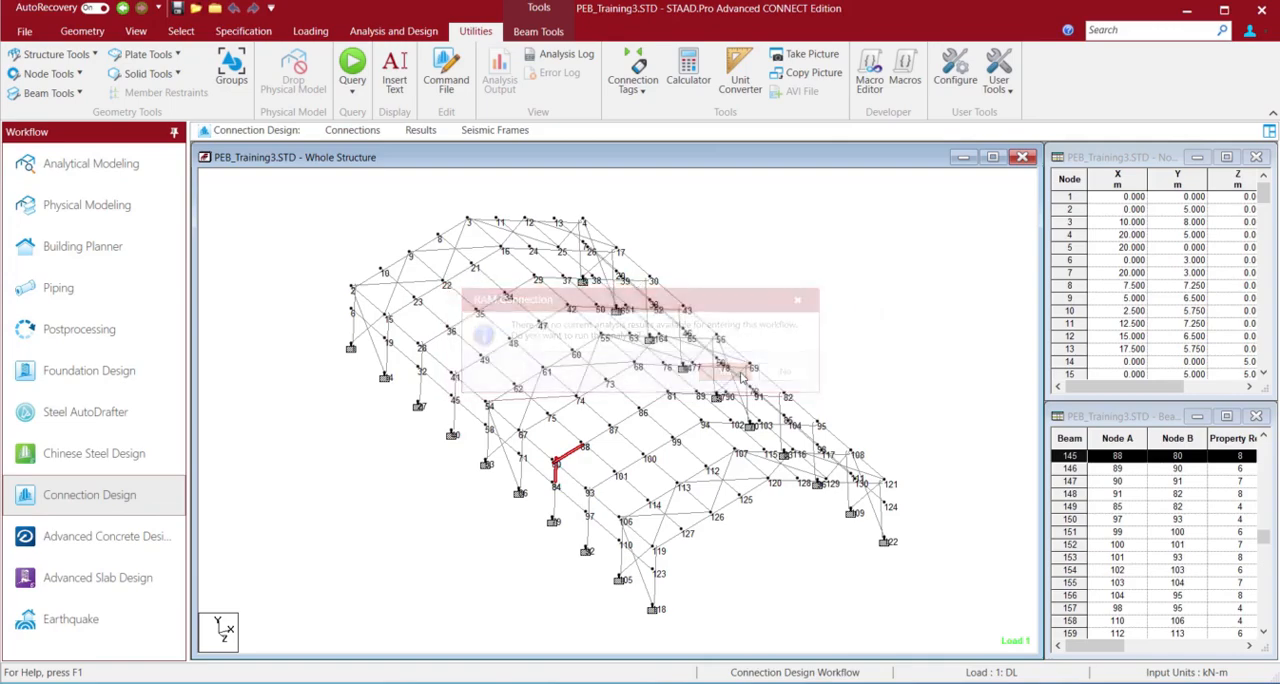
{"action": "left_click", "coordinate": [701, 418]}
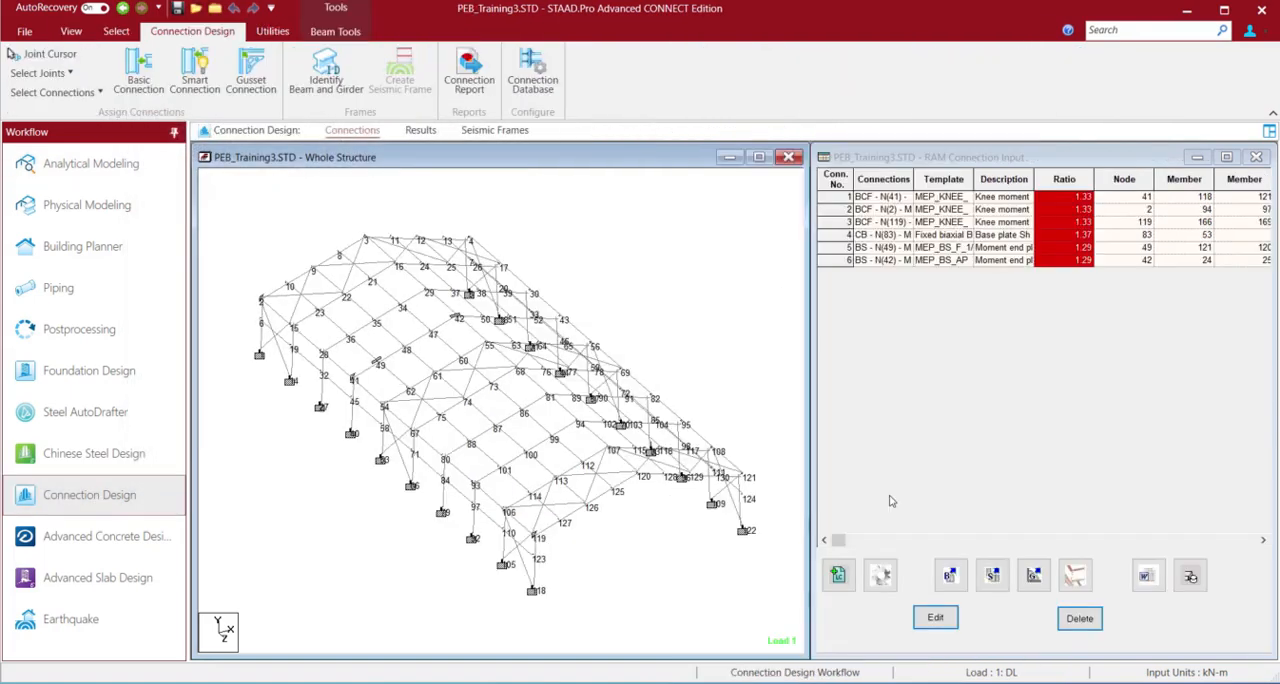
Assign an MEP Knee BCF basic connection to beam 145 and column 142, using all available templates
{"action": "left_click", "coordinate": [458, 453]}
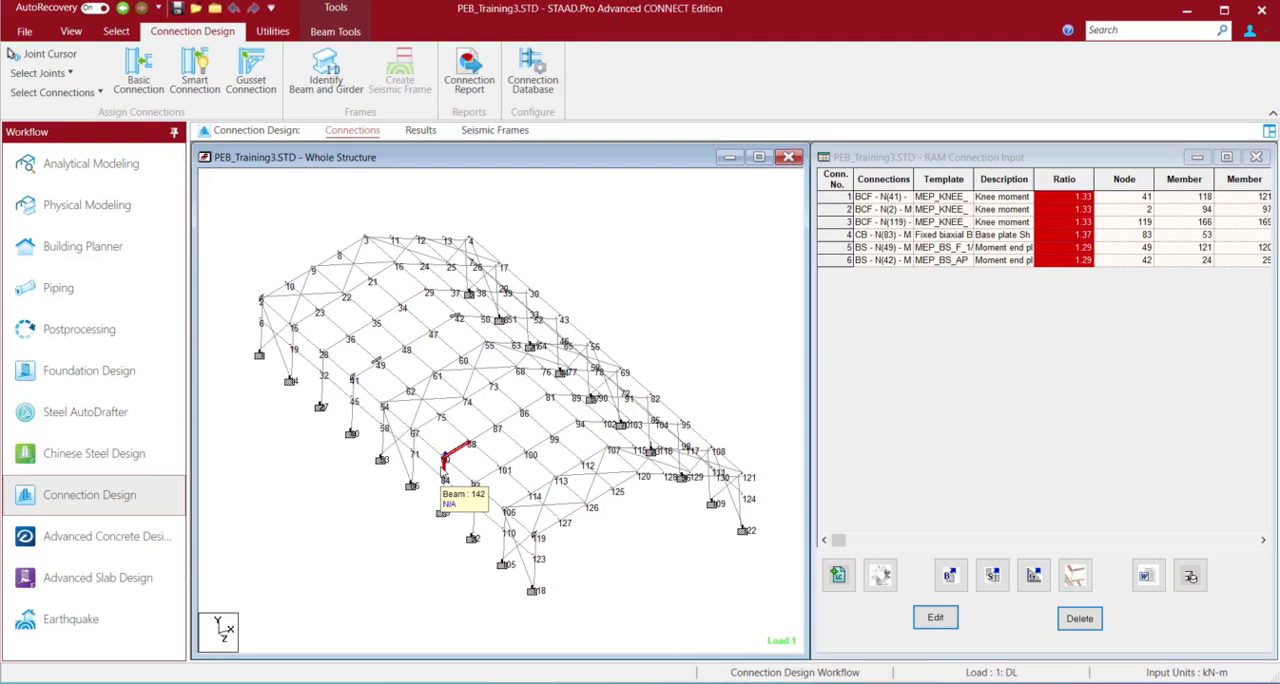
{"action": "left_click", "coordinate": [444, 468]}
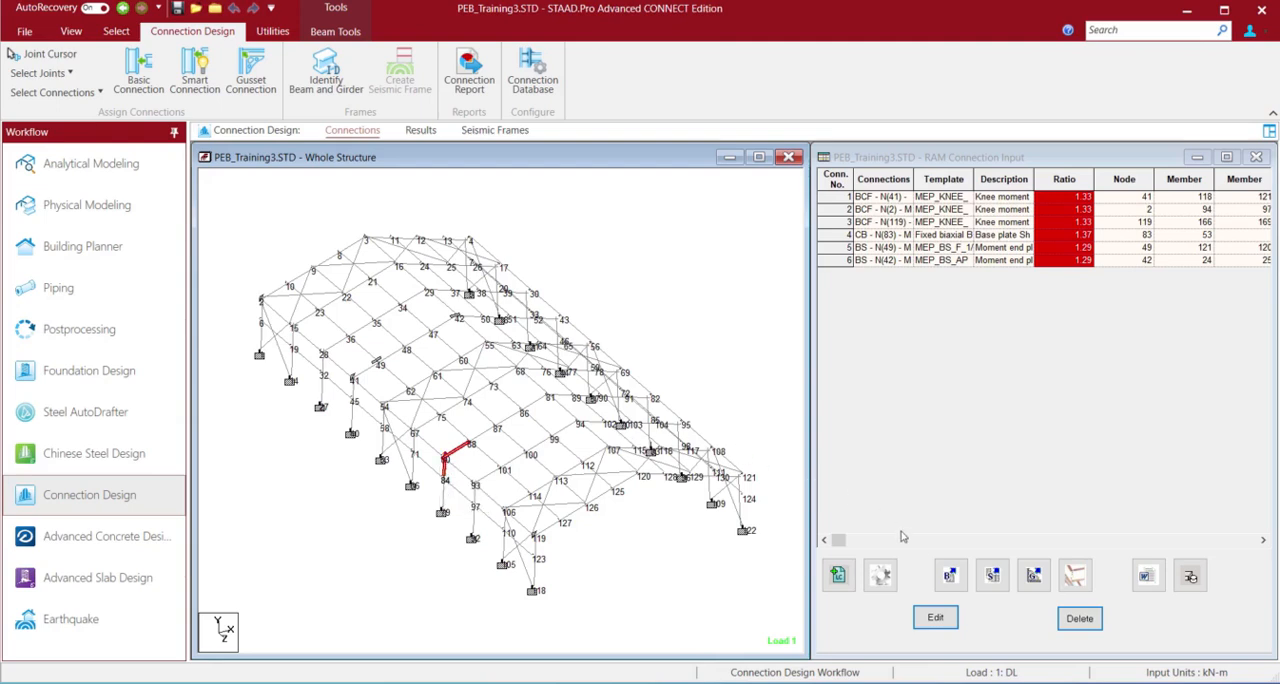
{"action": "left_click", "coordinate": [949, 575]}
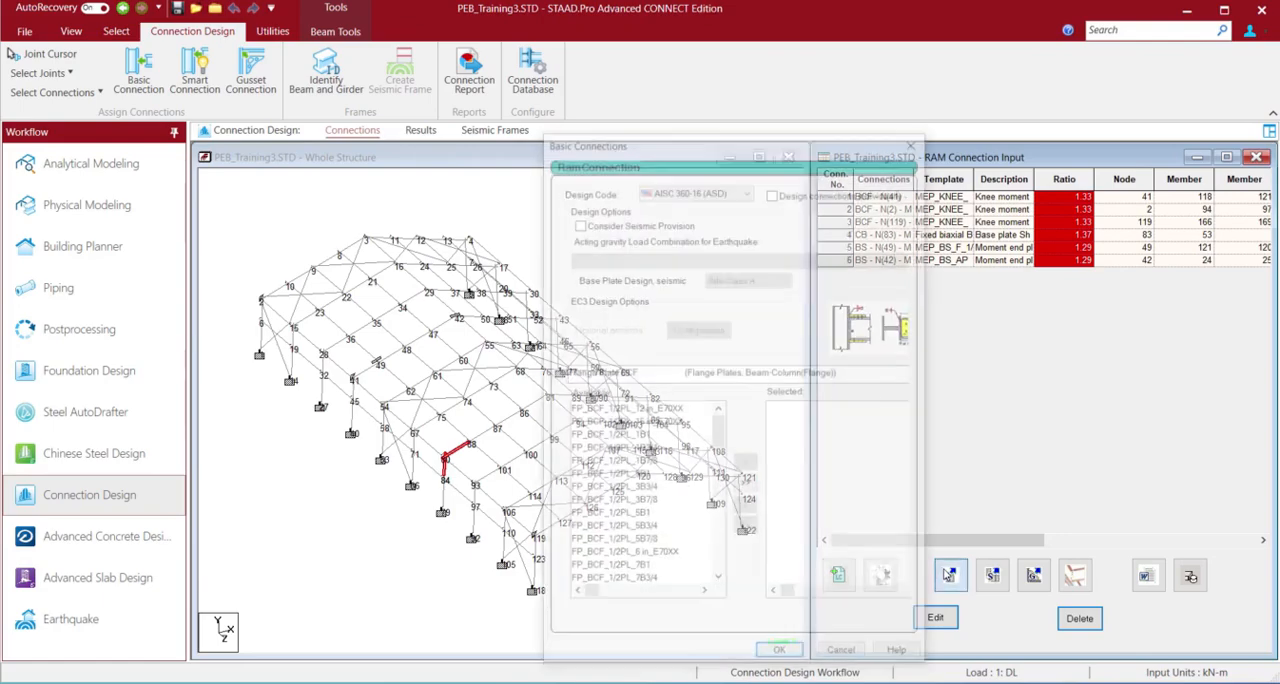
{"action": "left_click", "coordinate": [661, 376]}
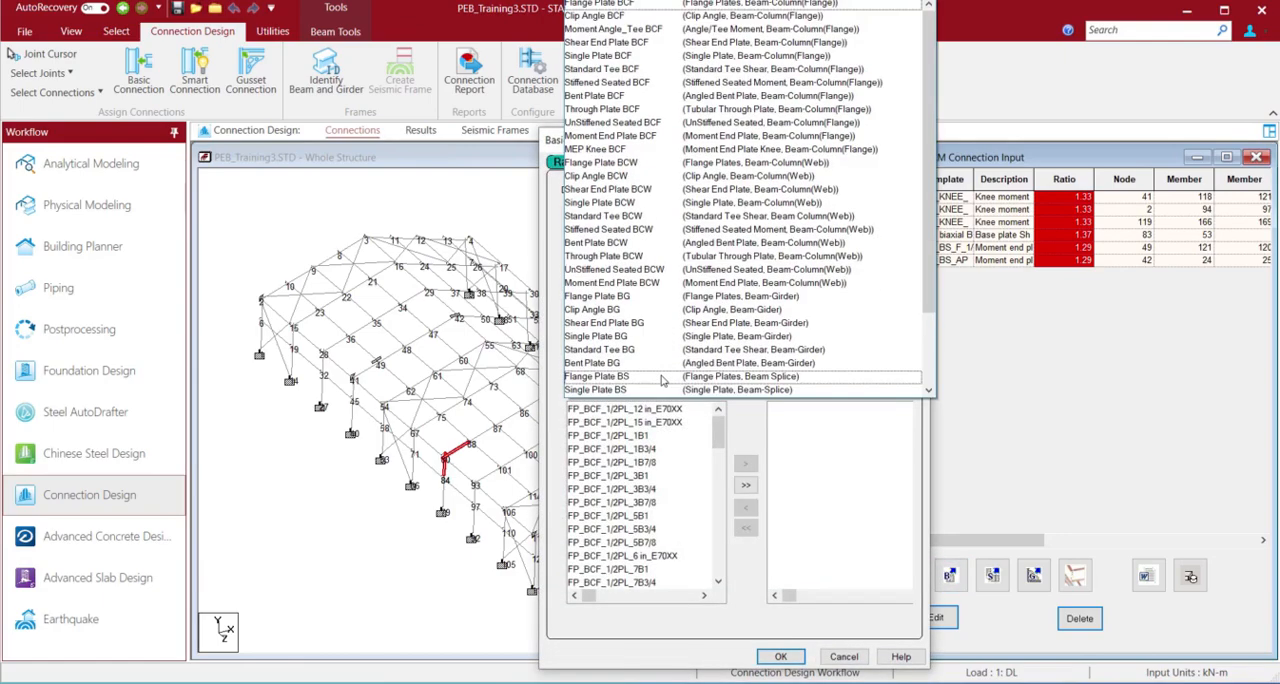
{"action": "left_click", "coordinate": [596, 150]}
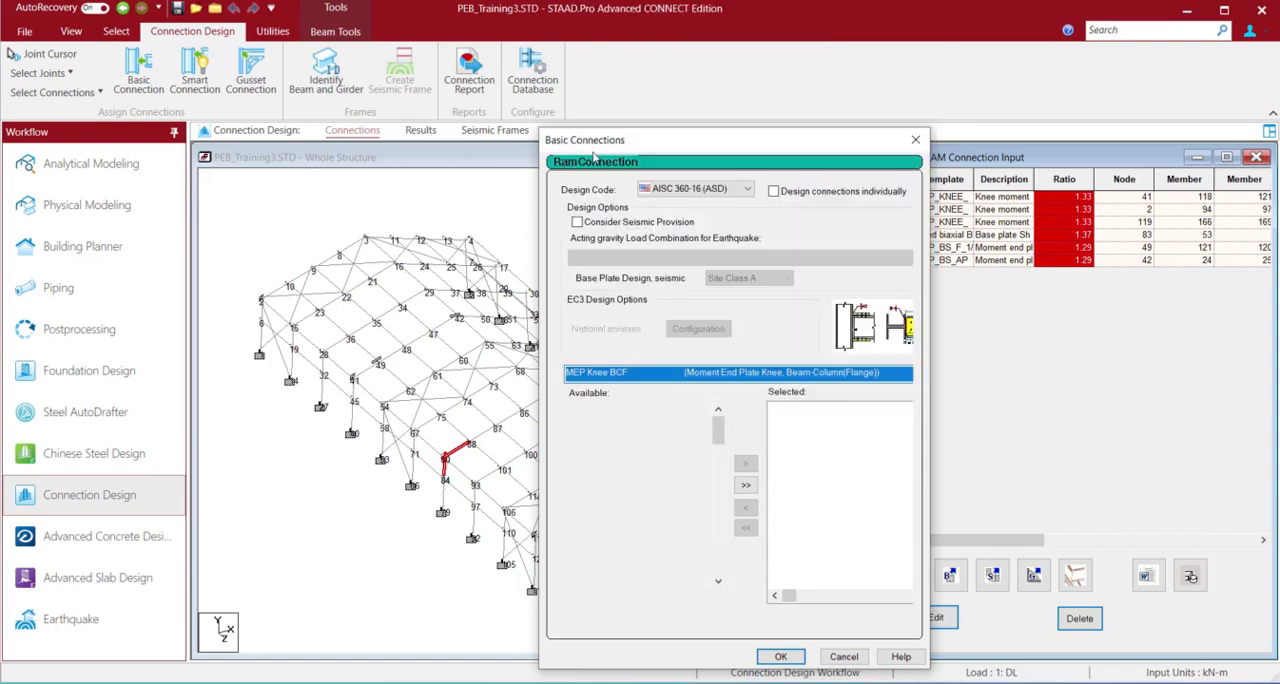
{"action": "left_click", "coordinate": [745, 486]}
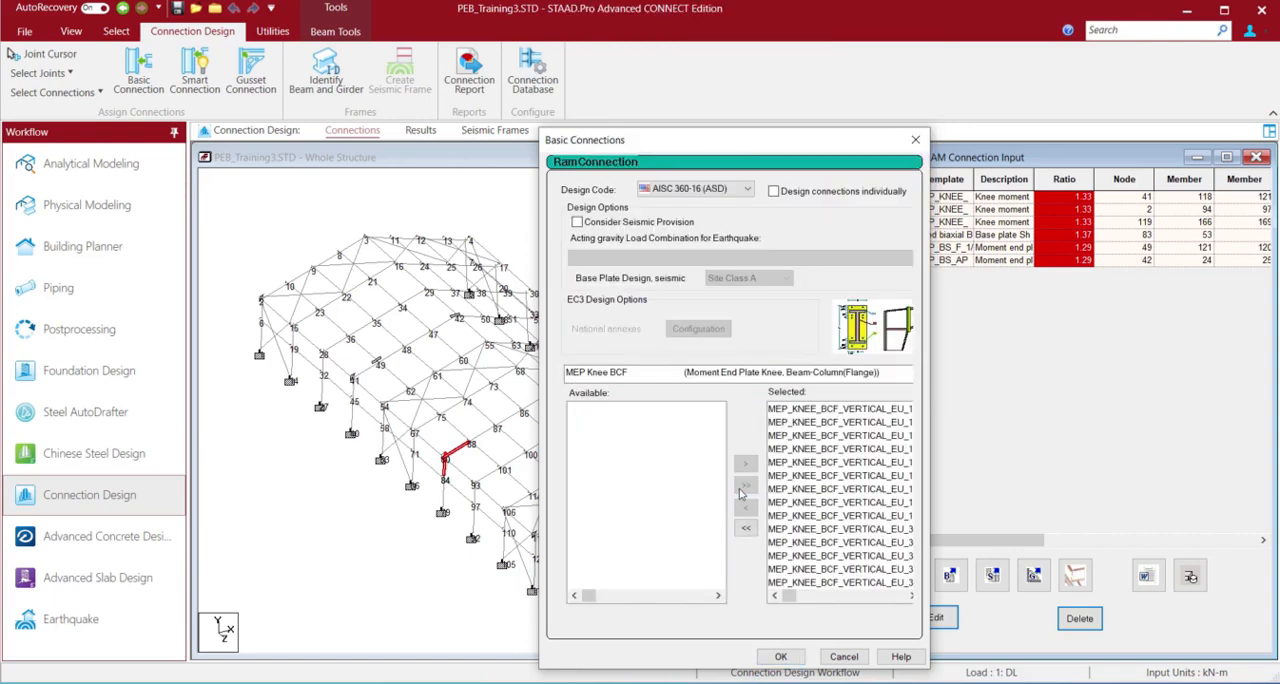
{"action": "left_click", "coordinate": [780, 657]}
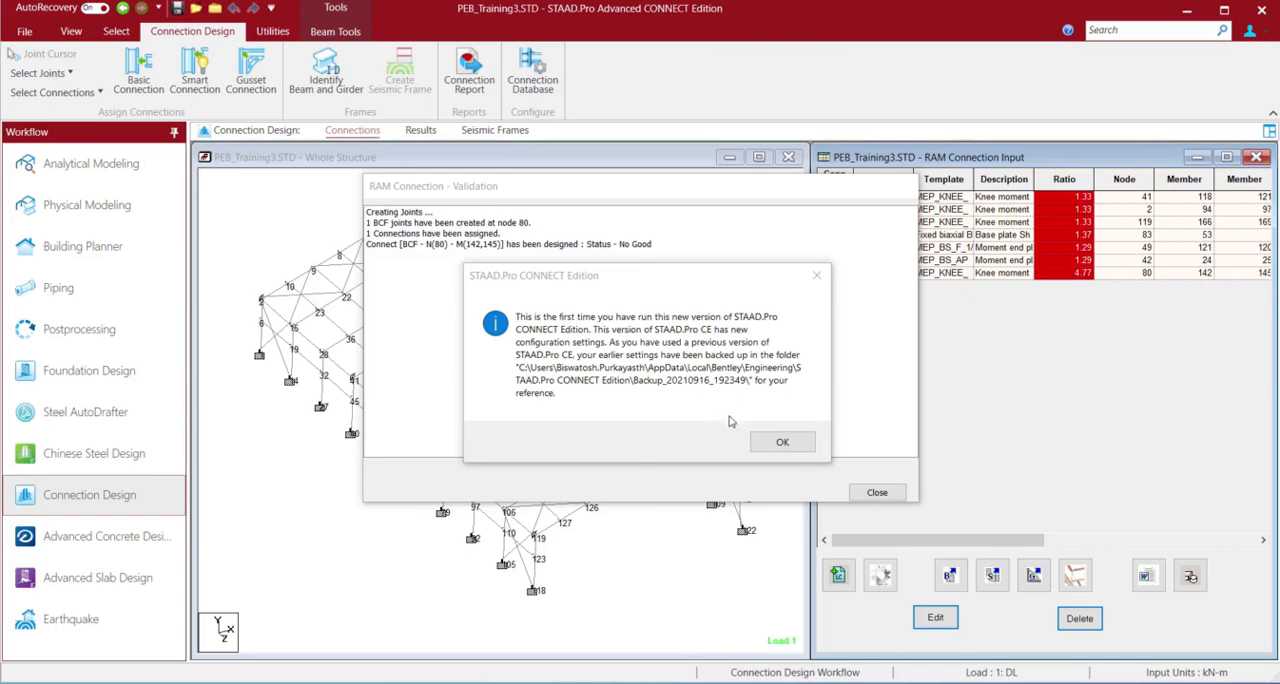
{"action": "left_click", "coordinate": [766, 443]}
{"action": "left_click", "coordinate": [878, 493]}
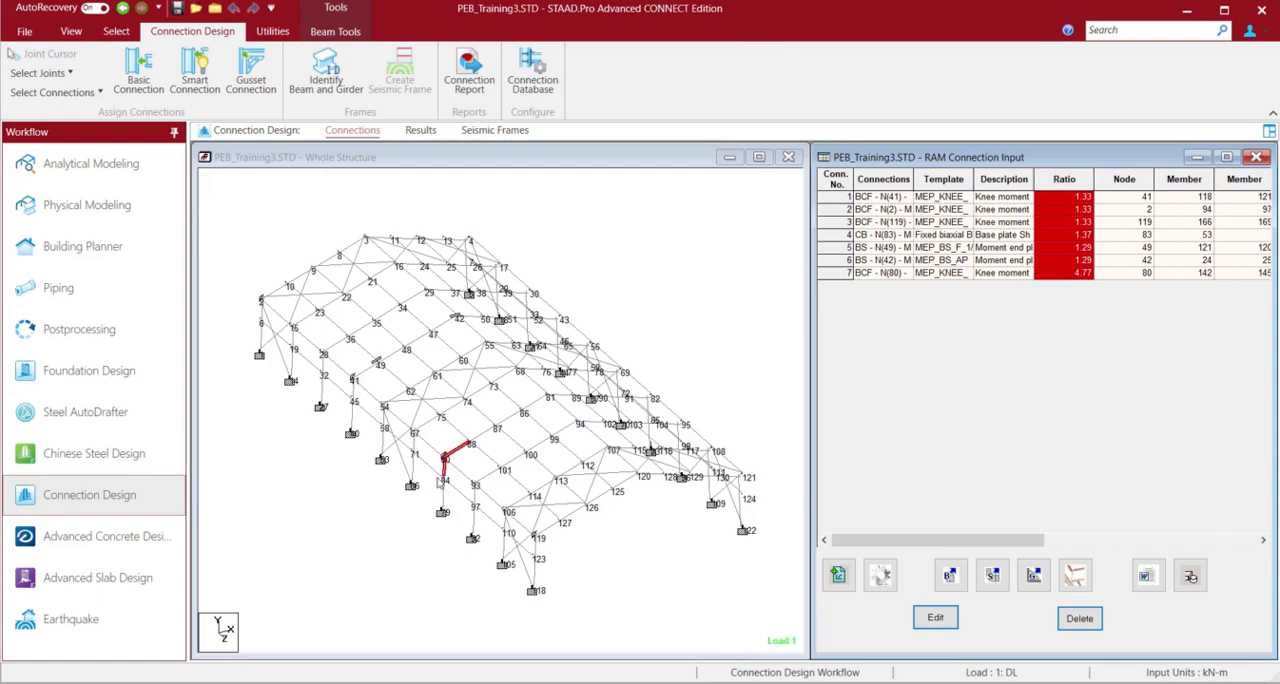
Open the knee connection at node 80 in the Connection Pad and inspect its 3D model
{"action": "left_click", "coordinate": [843, 273]}
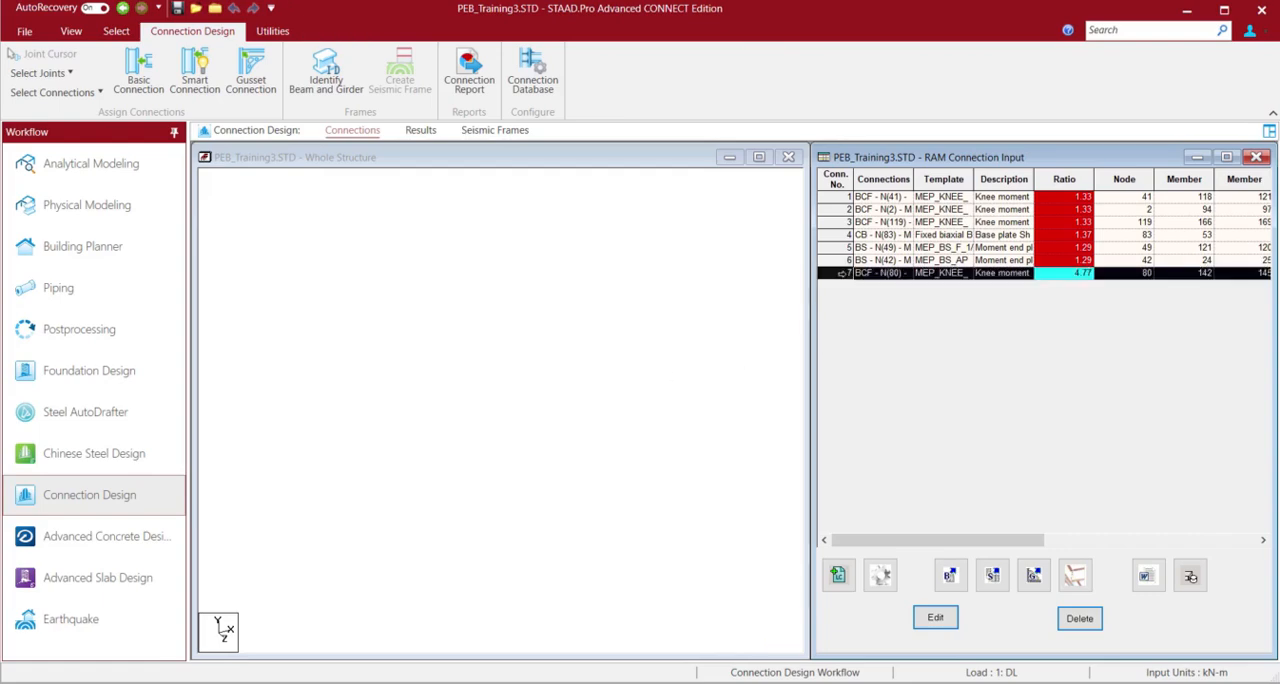
{"action": "double_click", "coordinate": [843, 273]}
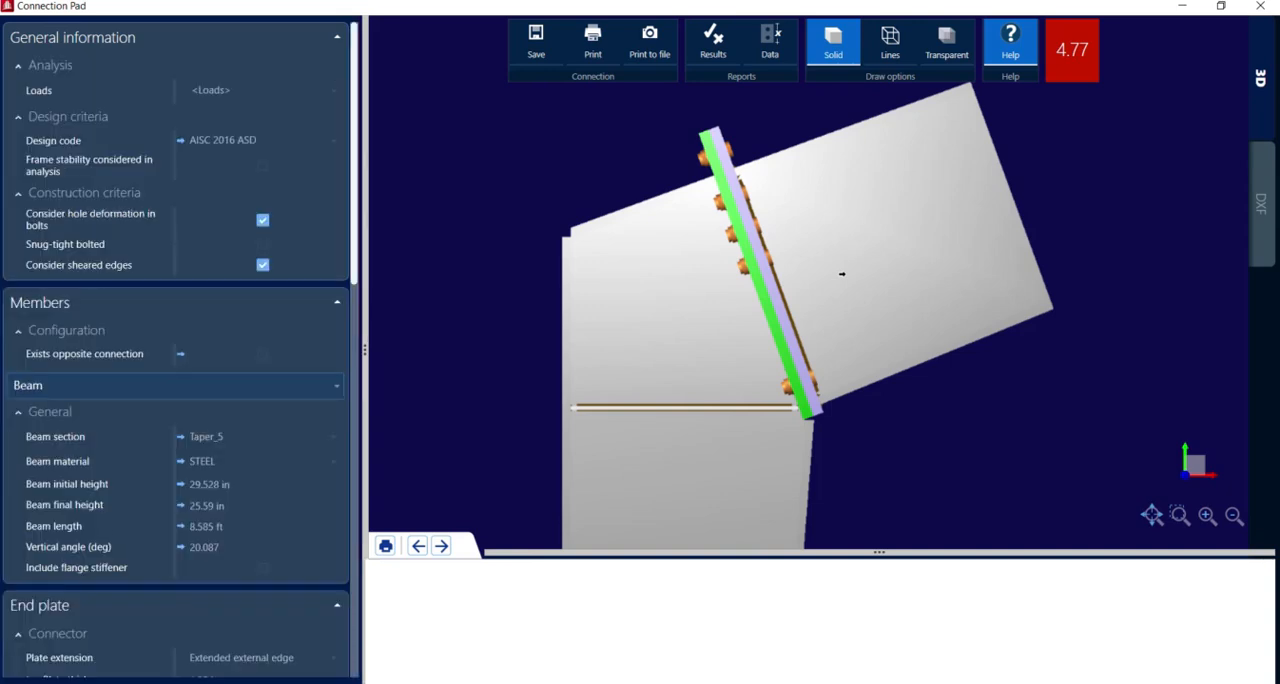
{"action": "left_click", "coordinate": [1261, 7]}
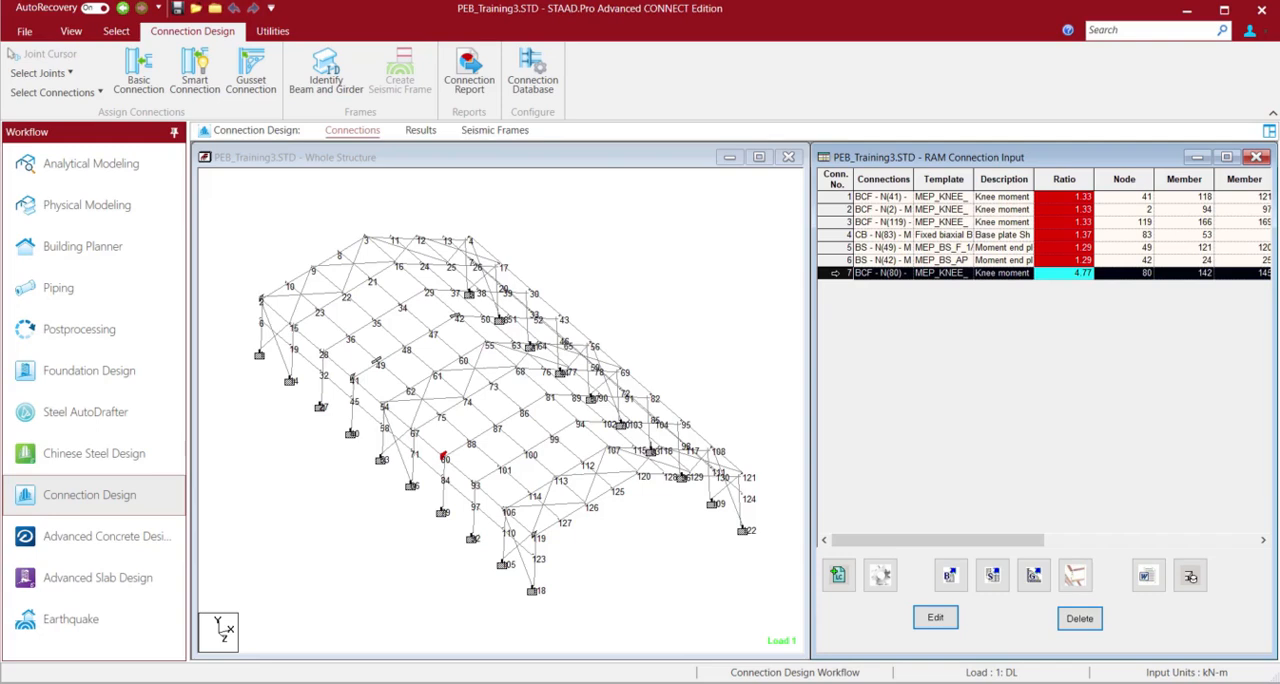
{"action": "left_click", "coordinate": [1190, 577]}
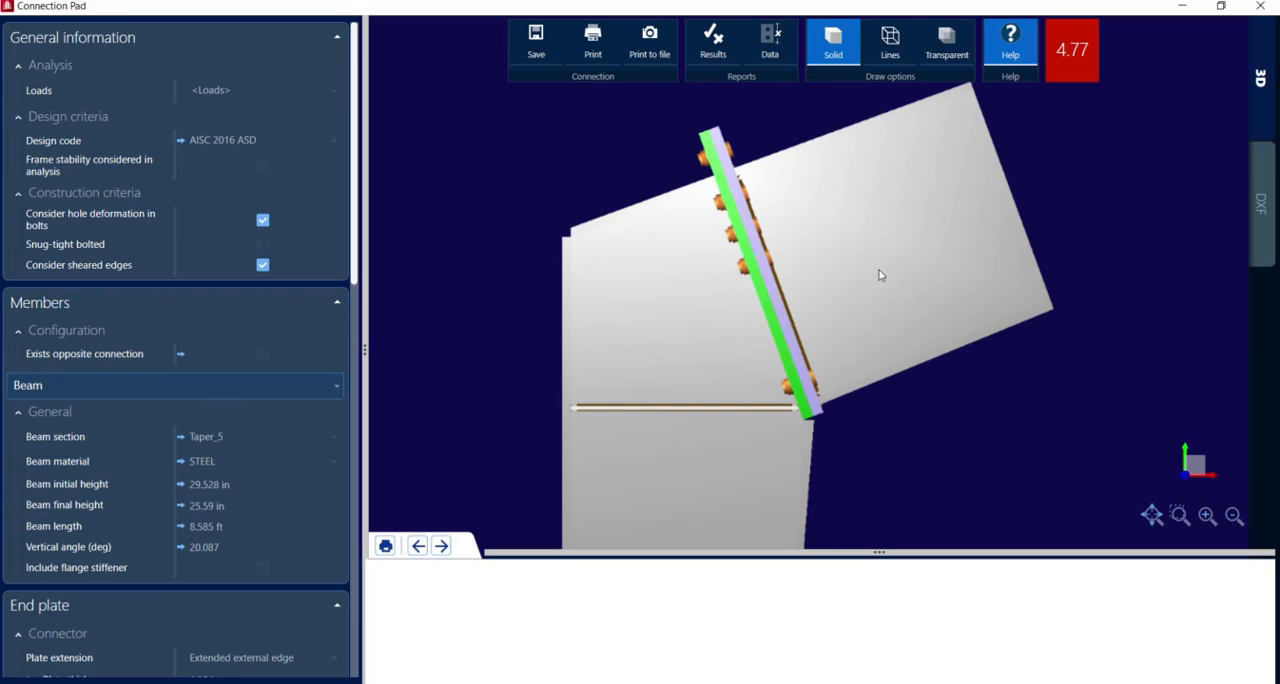
{"action": "middle_click_drag", "start_coordinate": [880, 275], "coordinate": [845, 263]}
{"action": "scroll", "coordinate": [883, 253], "scroll_direction": "down", "scroll_amount": 3}
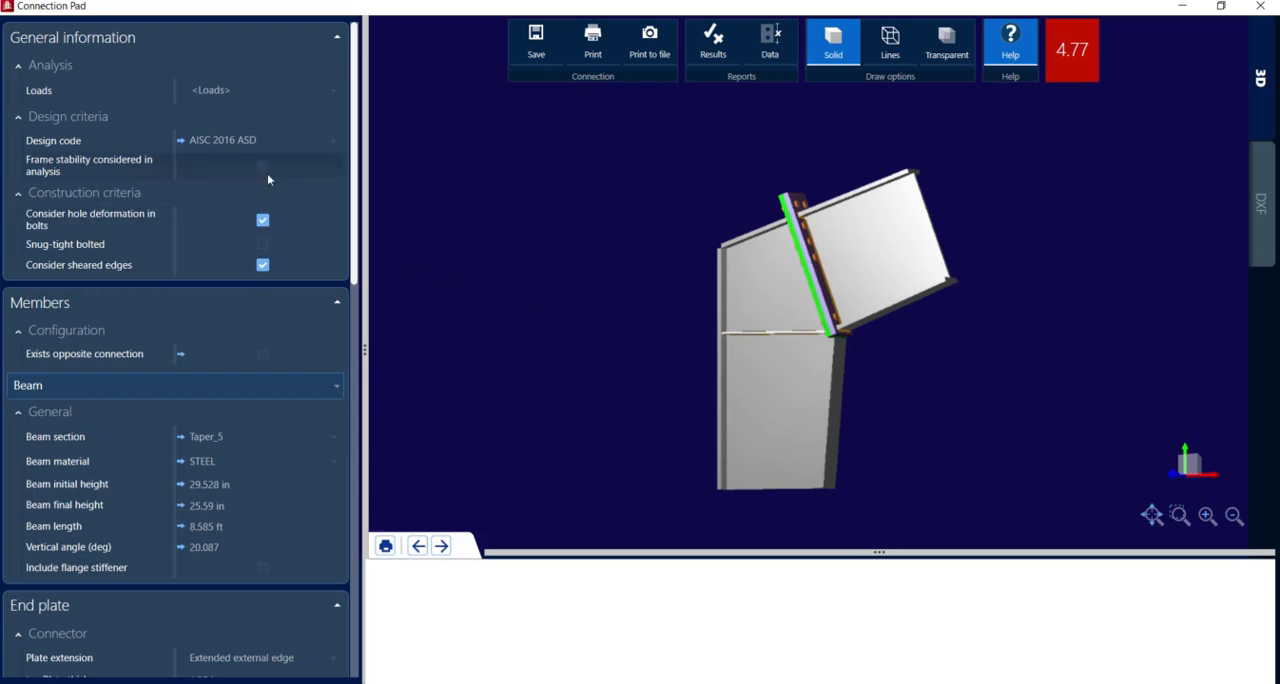
Review the load case forces applied to the knee connection and view the joint from the end plate side
{"action": "left_click", "coordinate": [265, 91]}
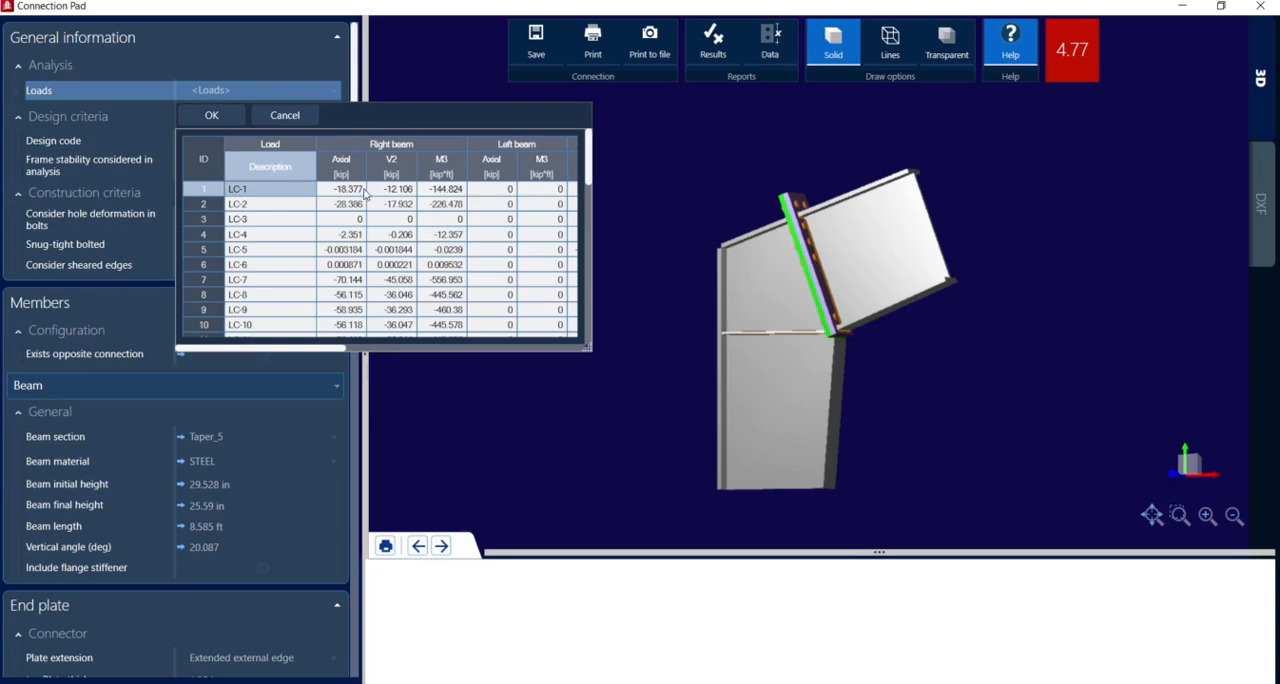
{"action": "left_click", "coordinate": [407, 67]}
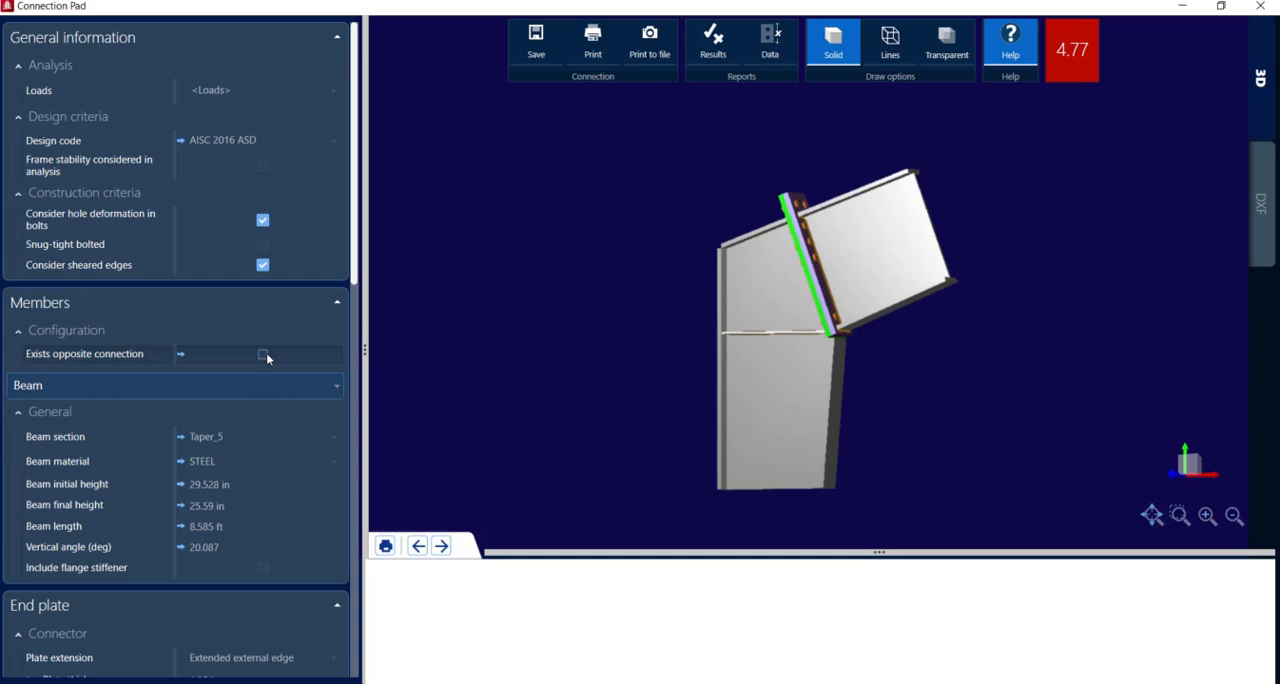
{"action": "left_click_drag", "start_coordinate": [914, 380], "coordinate": [846, 408]}
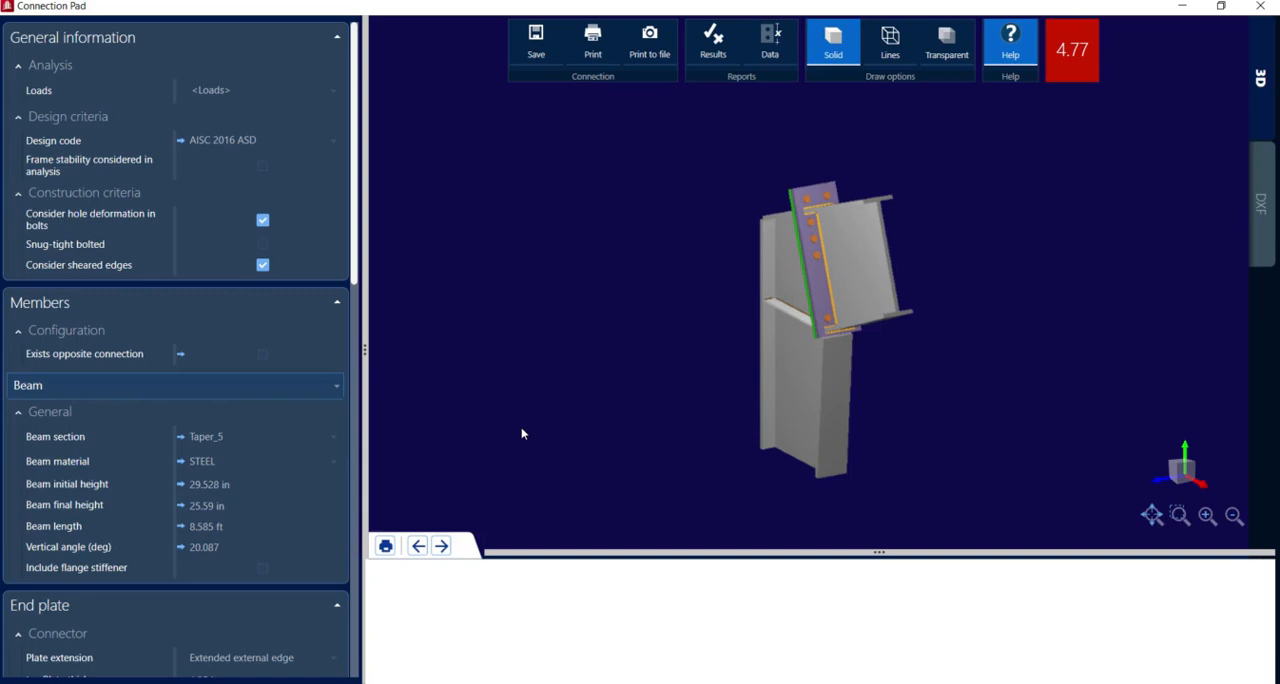
Set the number of bolt rows in the external flange bolt group to 2
{"action": "scroll", "coordinate": [242, 483], "scroll_direction": "down", "scroll_amount": 6}
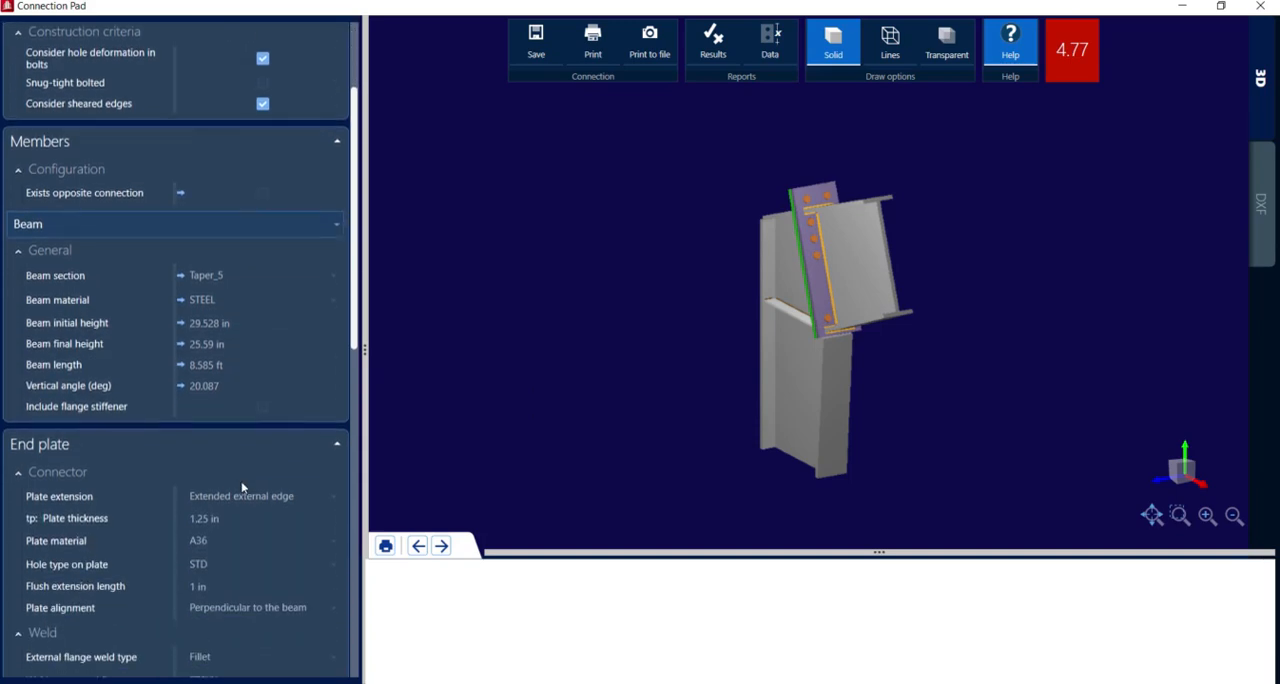
{"action": "scroll", "coordinate": [242, 487], "scroll_direction": "down", "scroll_amount": 3}
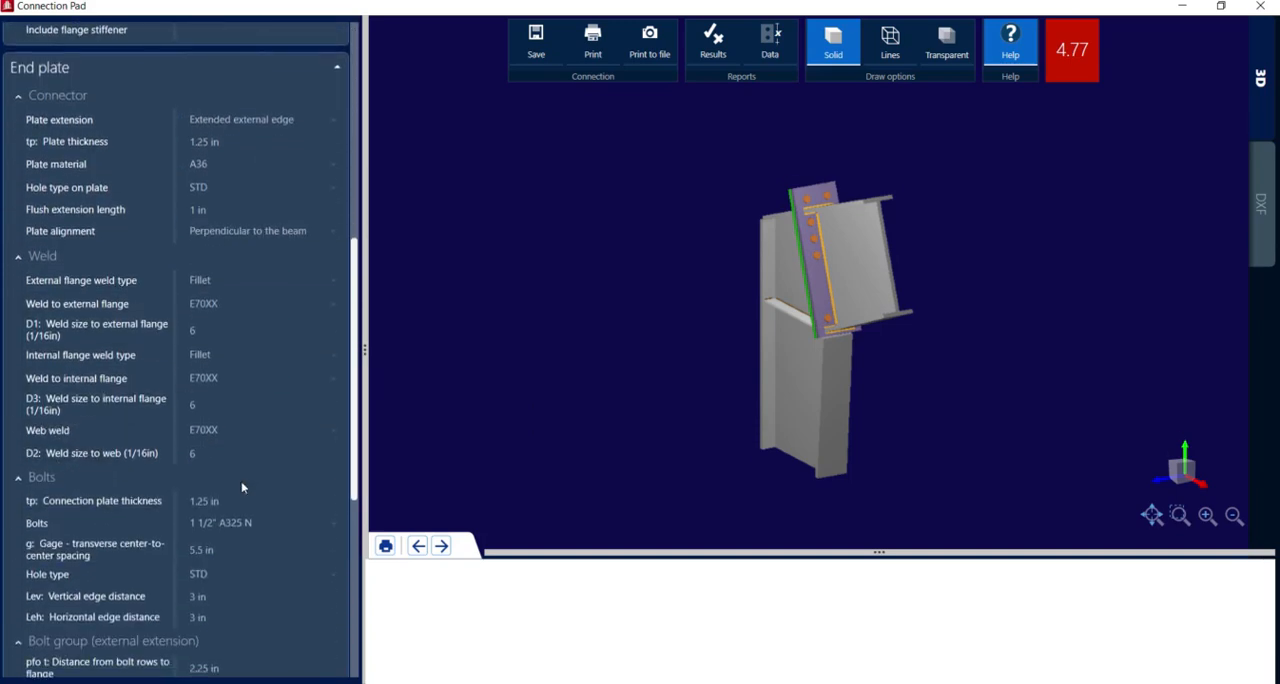
{"action": "scroll", "coordinate": [201, 572], "scroll_direction": "down", "scroll_amount": 3}
{"action": "left_click", "coordinate": [200, 573]}
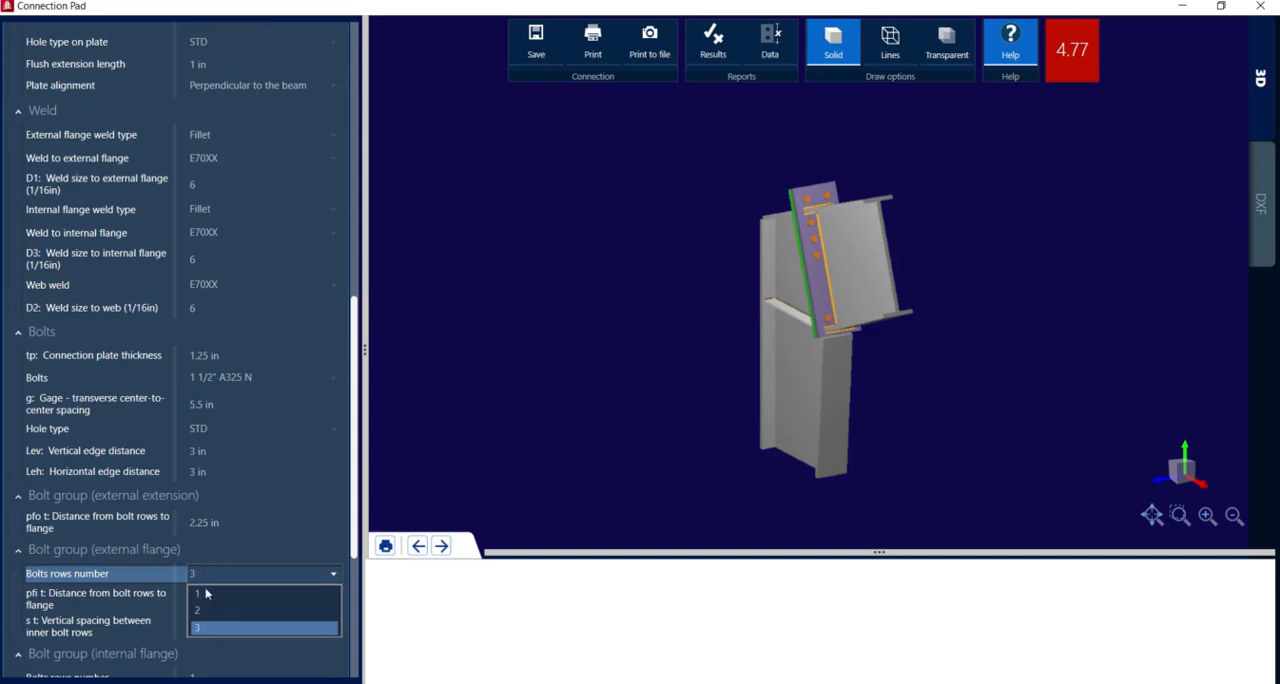
{"action": "left_click", "coordinate": [206, 612]}
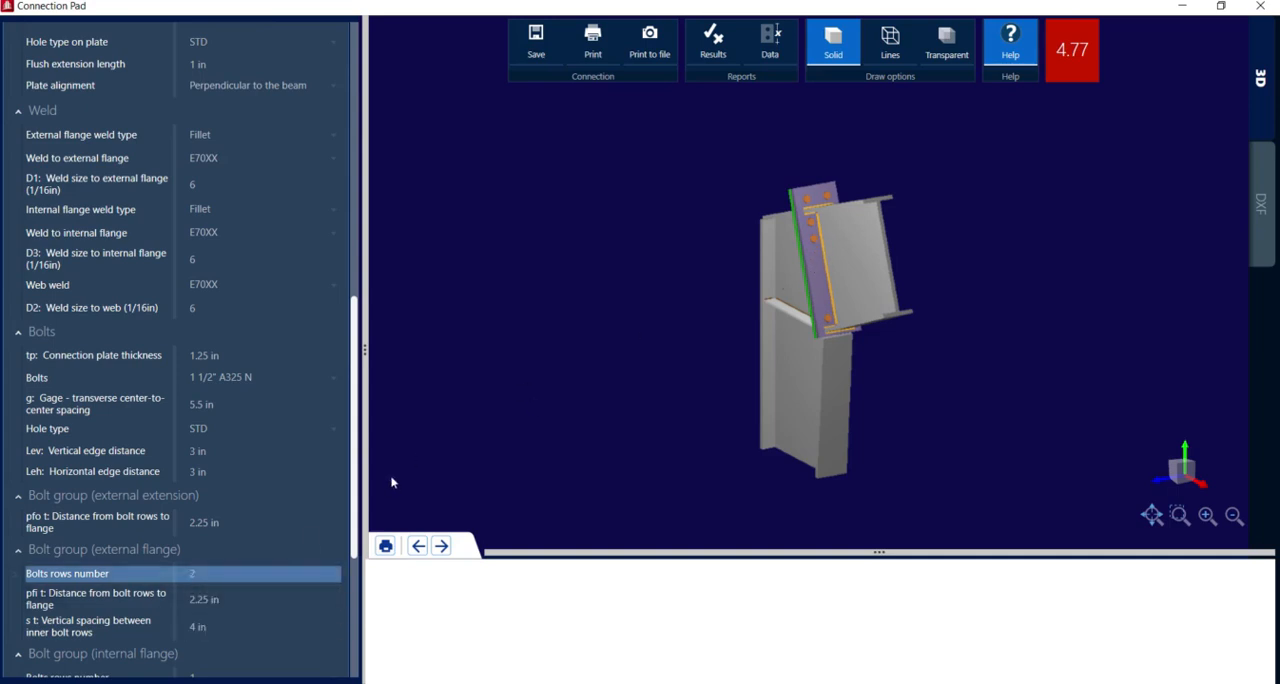
{"action": "left_click", "coordinate": [252, 451]}
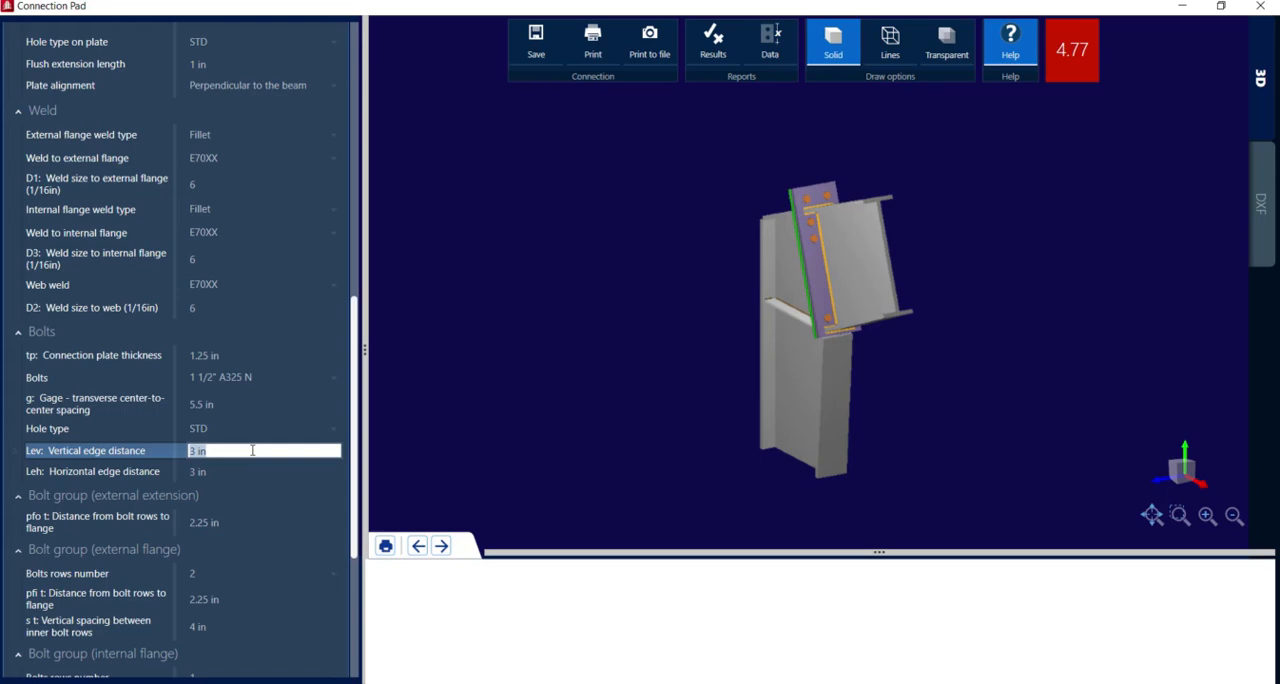
Try Vertical alignment for the end plate and return its alignment to Perpendicular to the beam
{"action": "scroll", "coordinate": [260, 450], "scroll_direction": "up", "scroll_amount": 8}
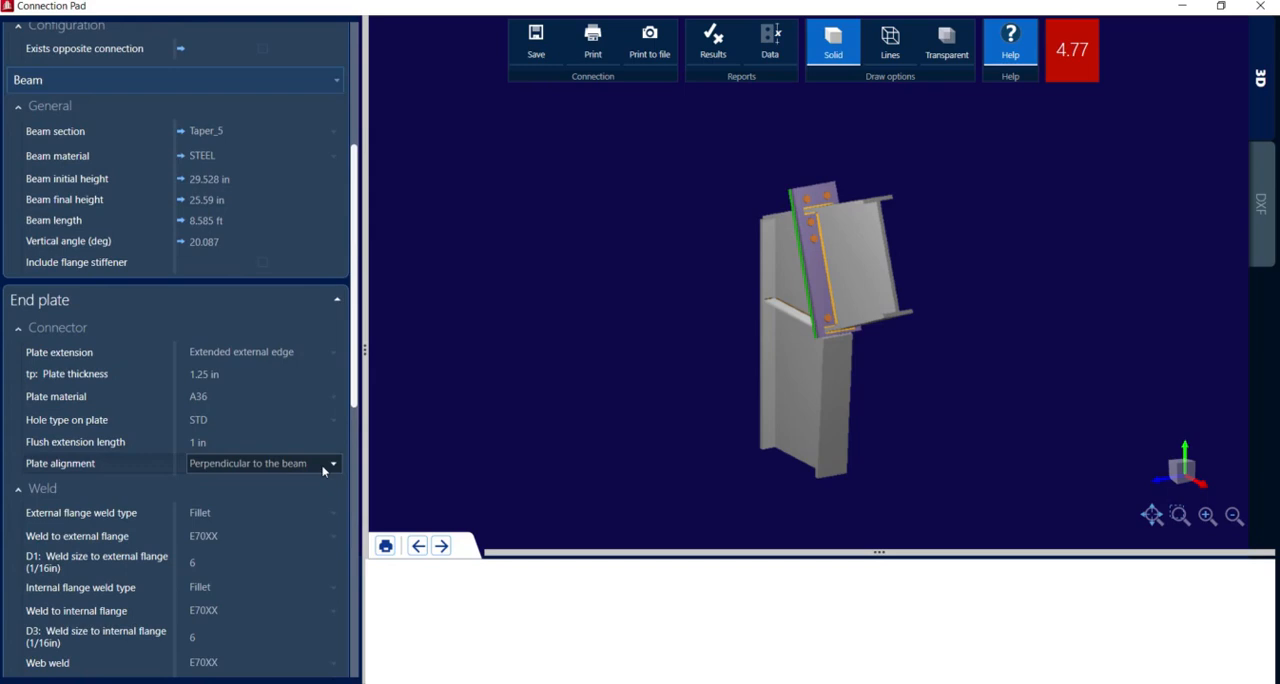
{"action": "middle_click_drag", "start_coordinate": [742, 340], "coordinate": [863, 310]}
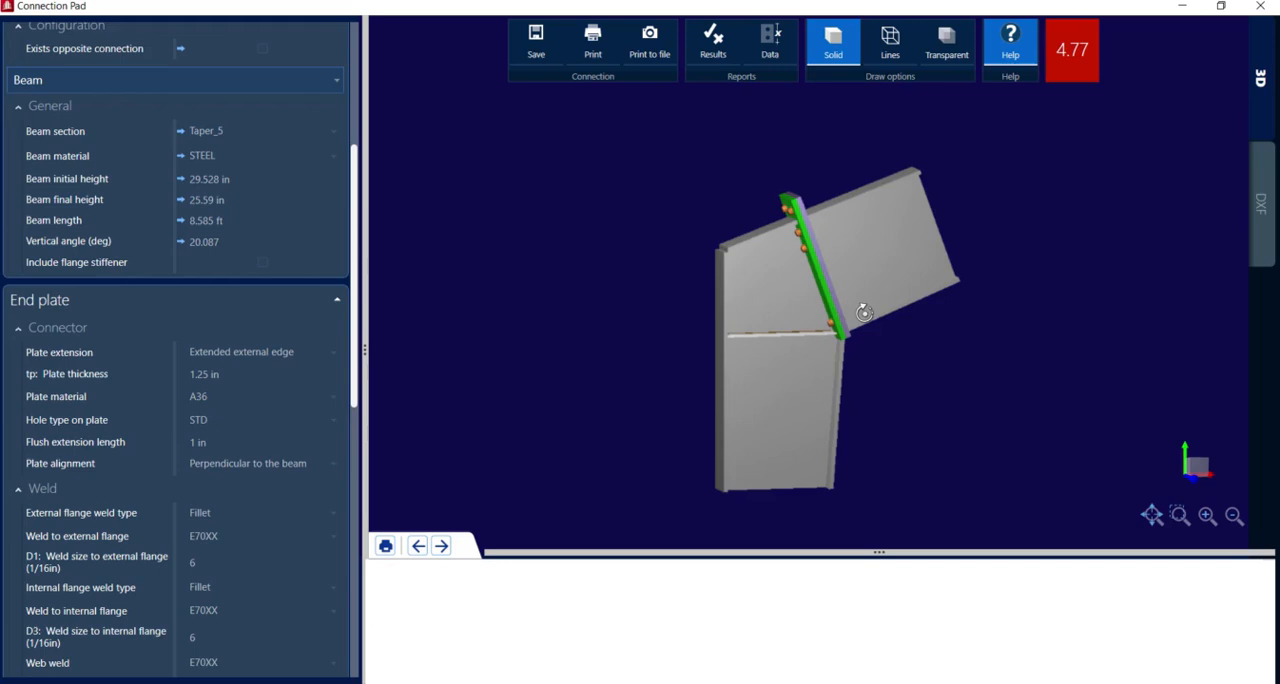
{"action": "left_click", "coordinate": [325, 464]}
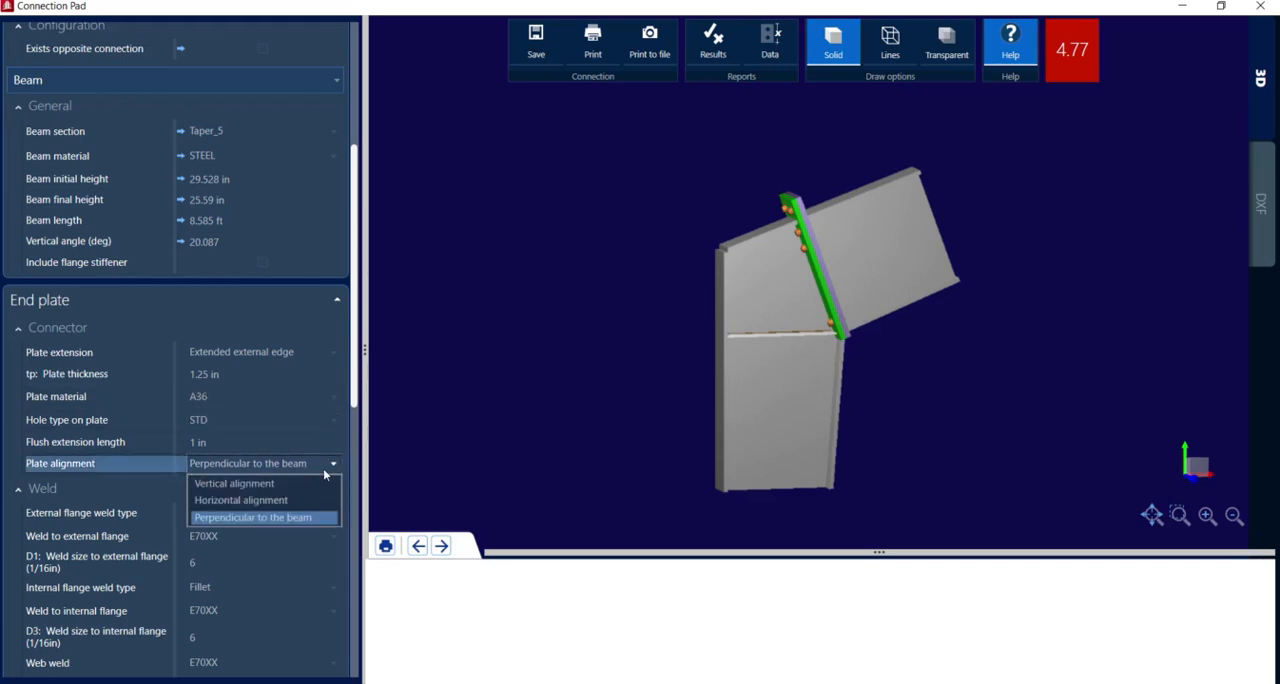
{"action": "left_click", "coordinate": [270, 484]}
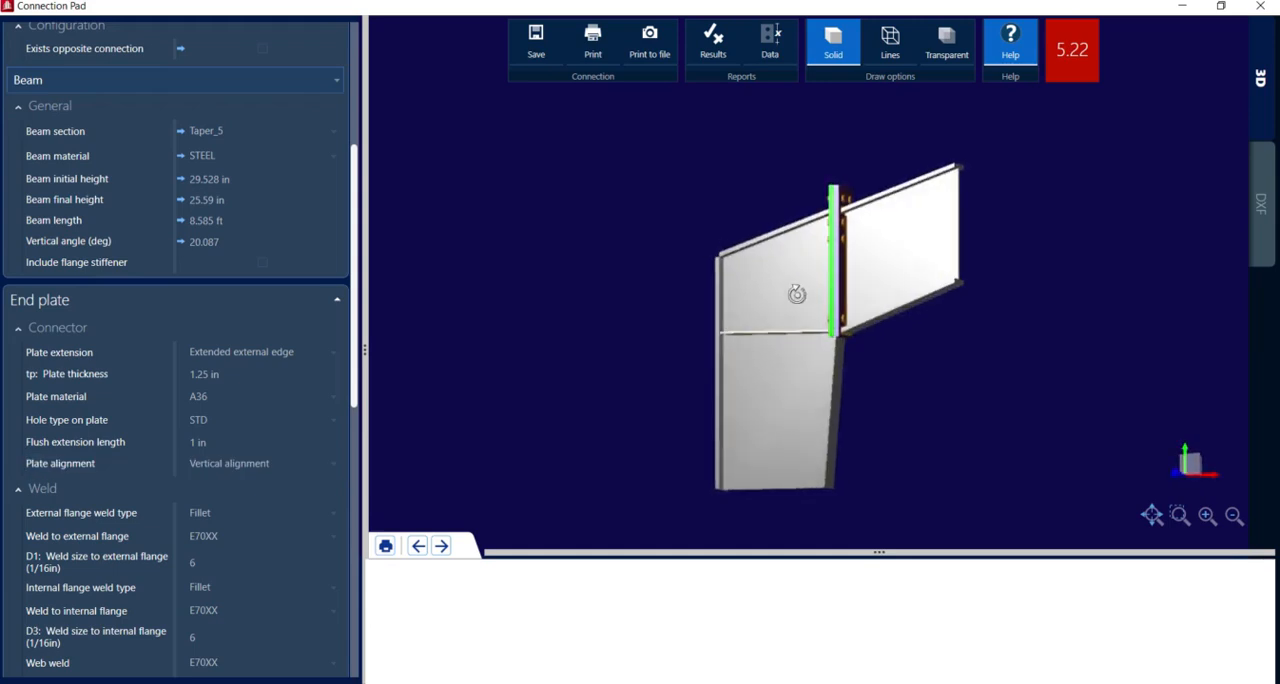
{"action": "left_click", "coordinate": [246, 466]}
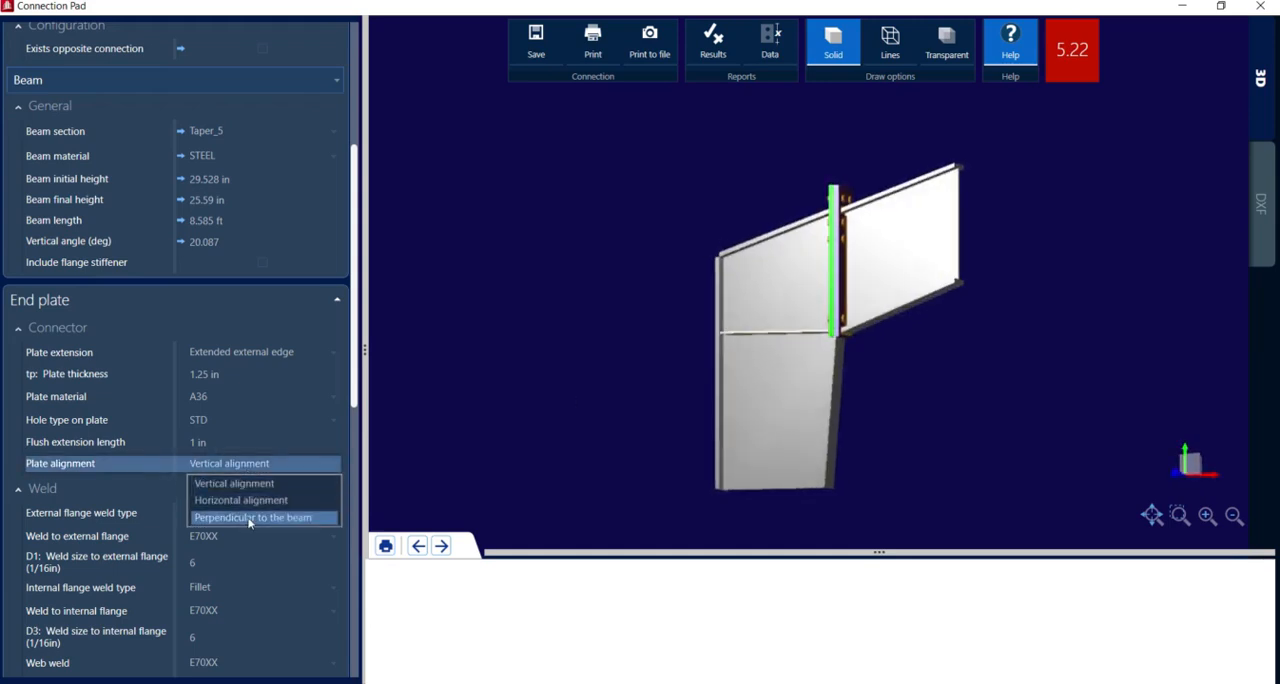
{"action": "left_click", "coordinate": [250, 518]}
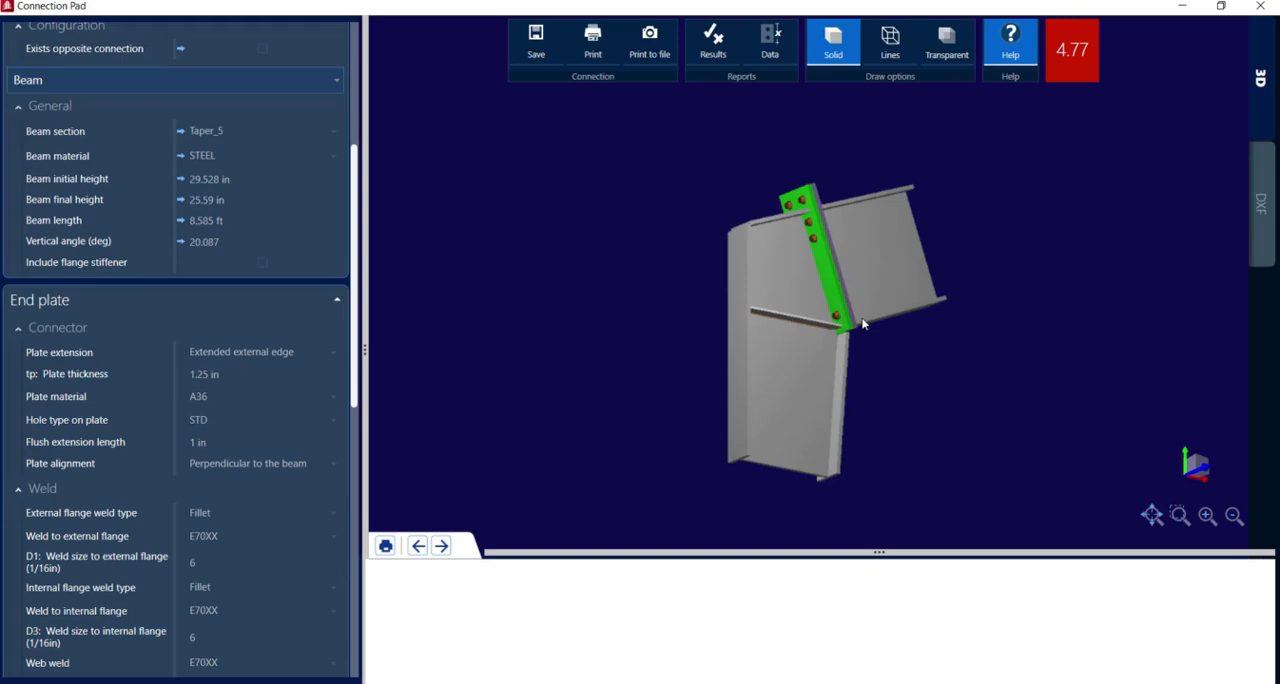
{"action": "left_click_drag", "start_coordinate": [862, 324], "coordinate": [812, 380]}
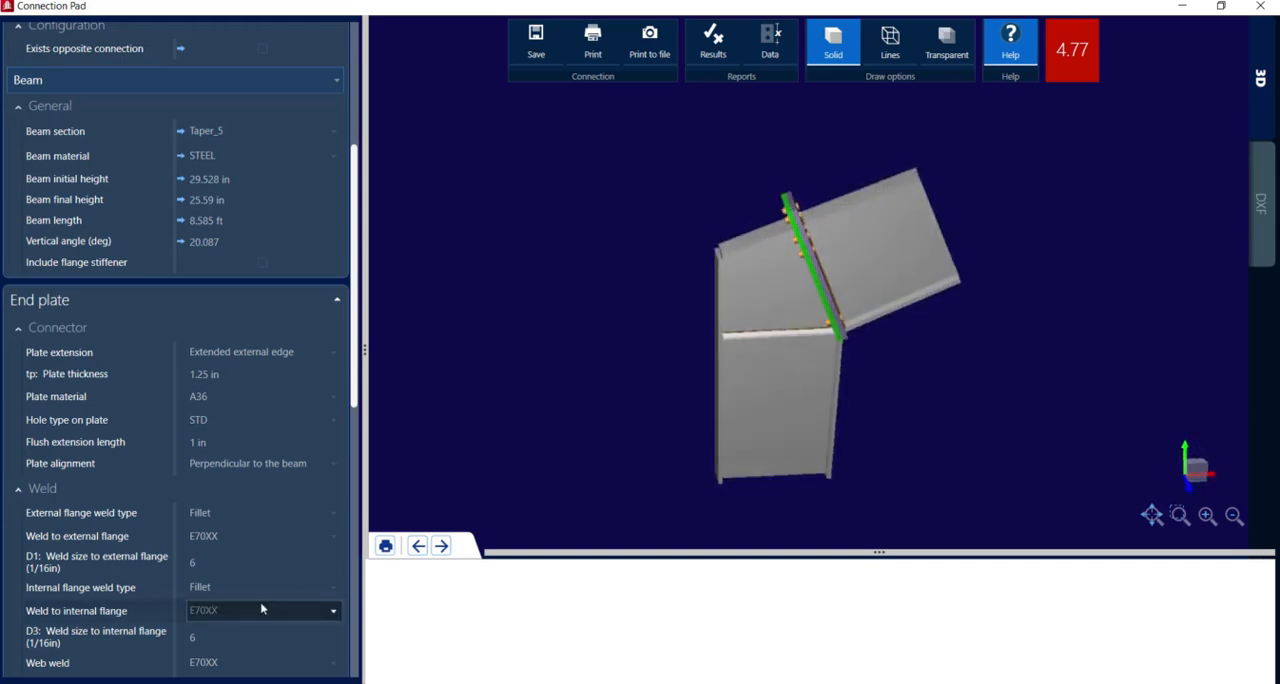
Try Horizontal alignment for the end plate and restore the Perpendicular to the beam setting
{"action": "left_click", "coordinate": [267, 463]}
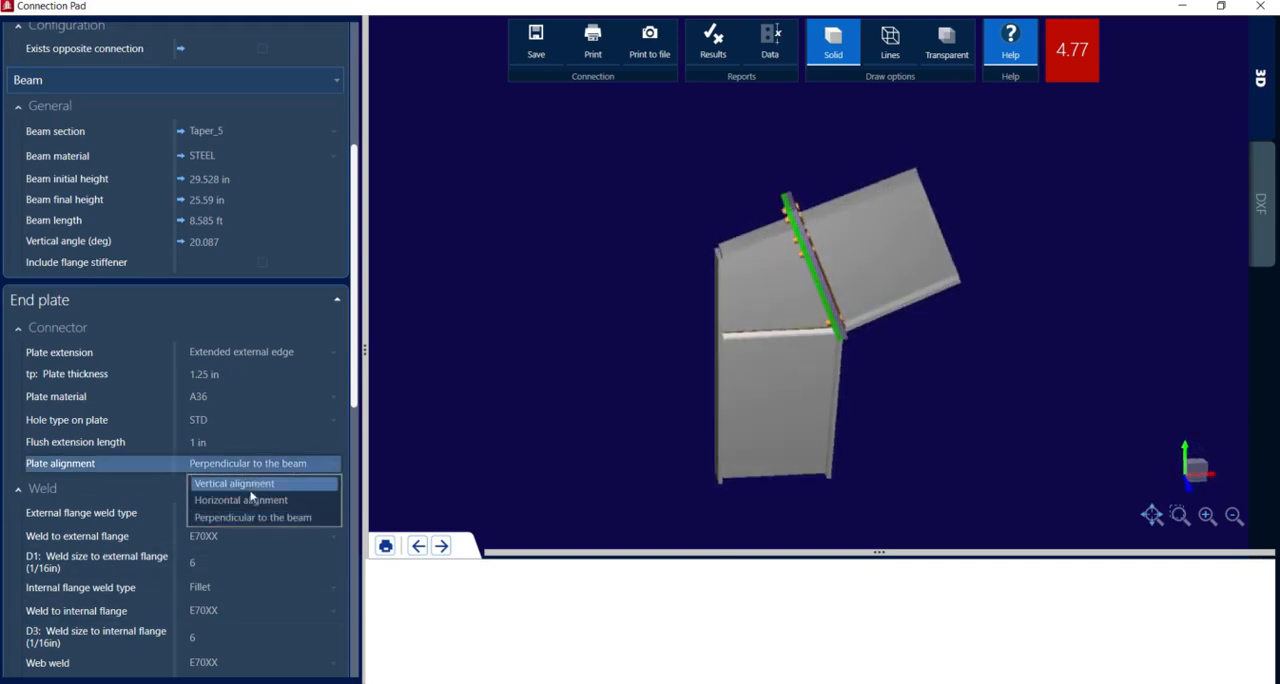
{"action": "left_click", "coordinate": [250, 500]}
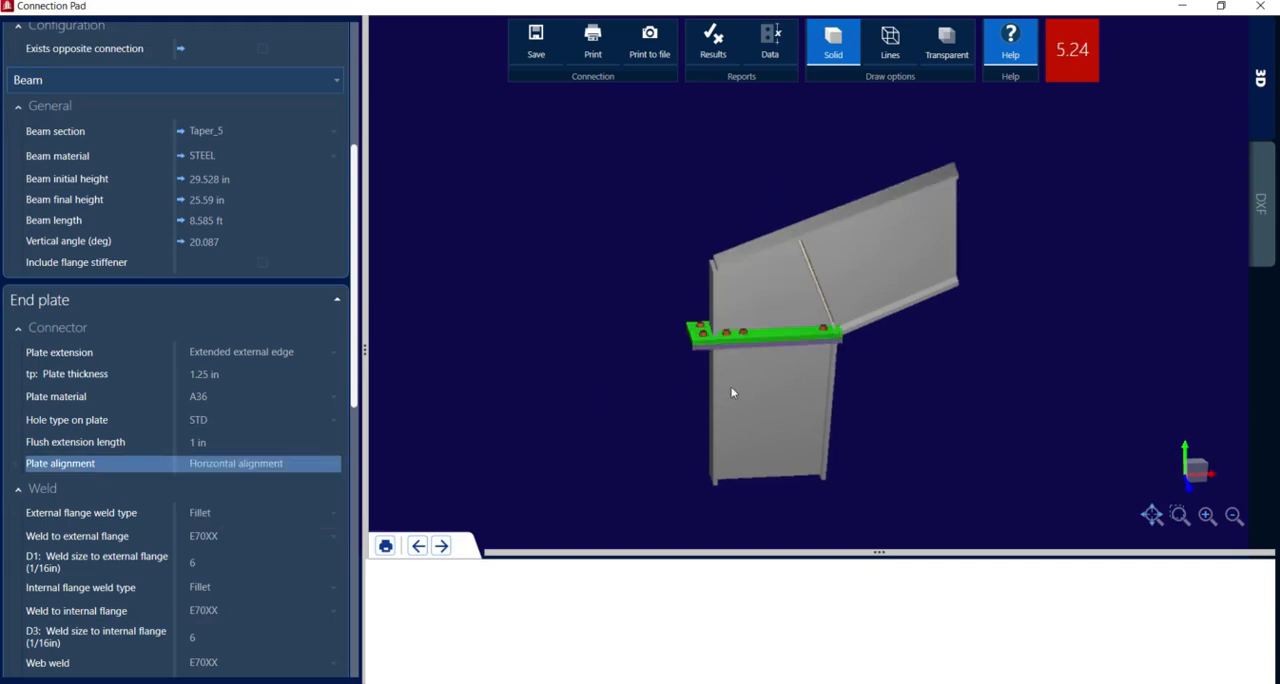
{"action": "left_click_drag", "start_coordinate": [729, 372], "coordinate": [735, 320]}
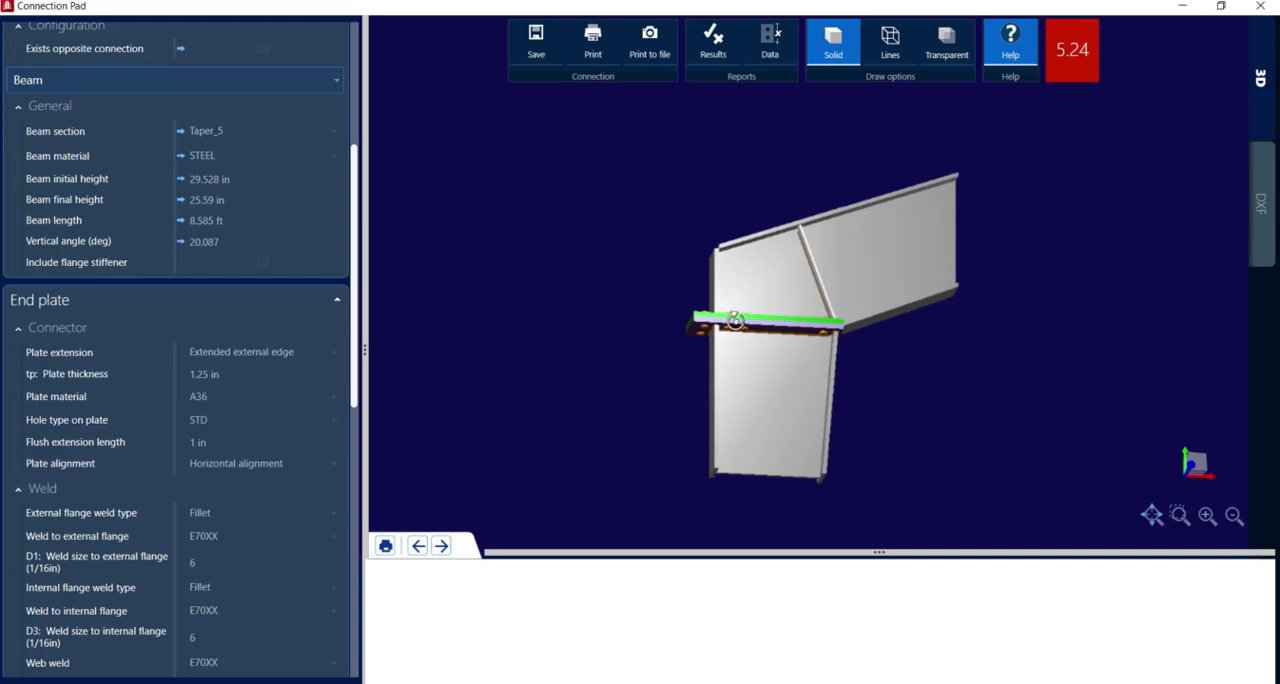
{"action": "left_click", "coordinate": [312, 468]}
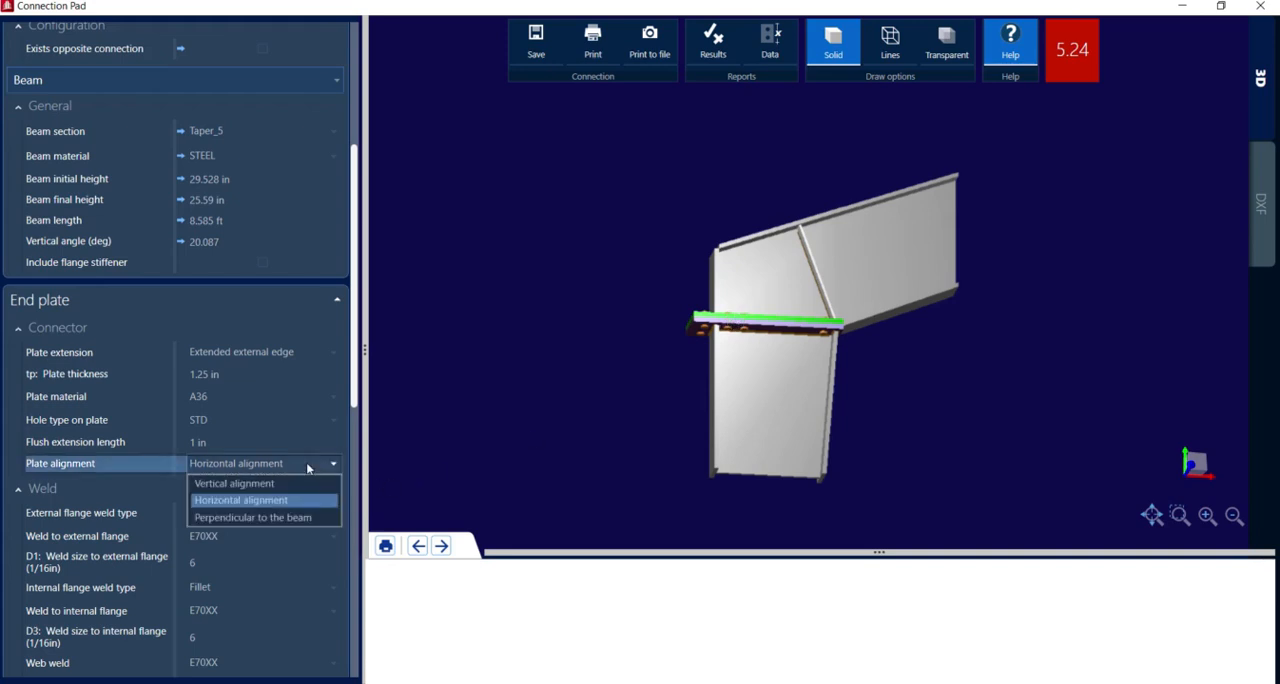
{"action": "left_click", "coordinate": [252, 517]}
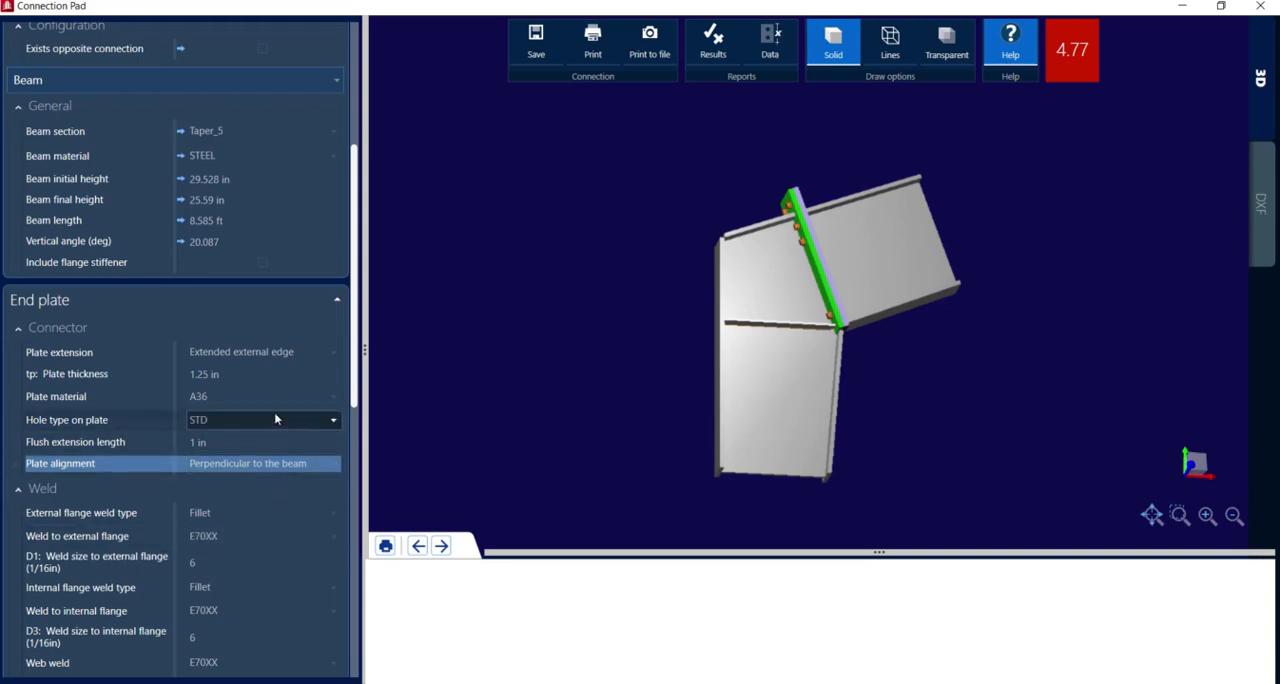
Try a beam vertical angle of 45 degrees and restore the angle to 20.087 degrees
{"action": "scroll", "coordinate": [274, 412], "scroll_direction": "up", "scroll_amount": 3}
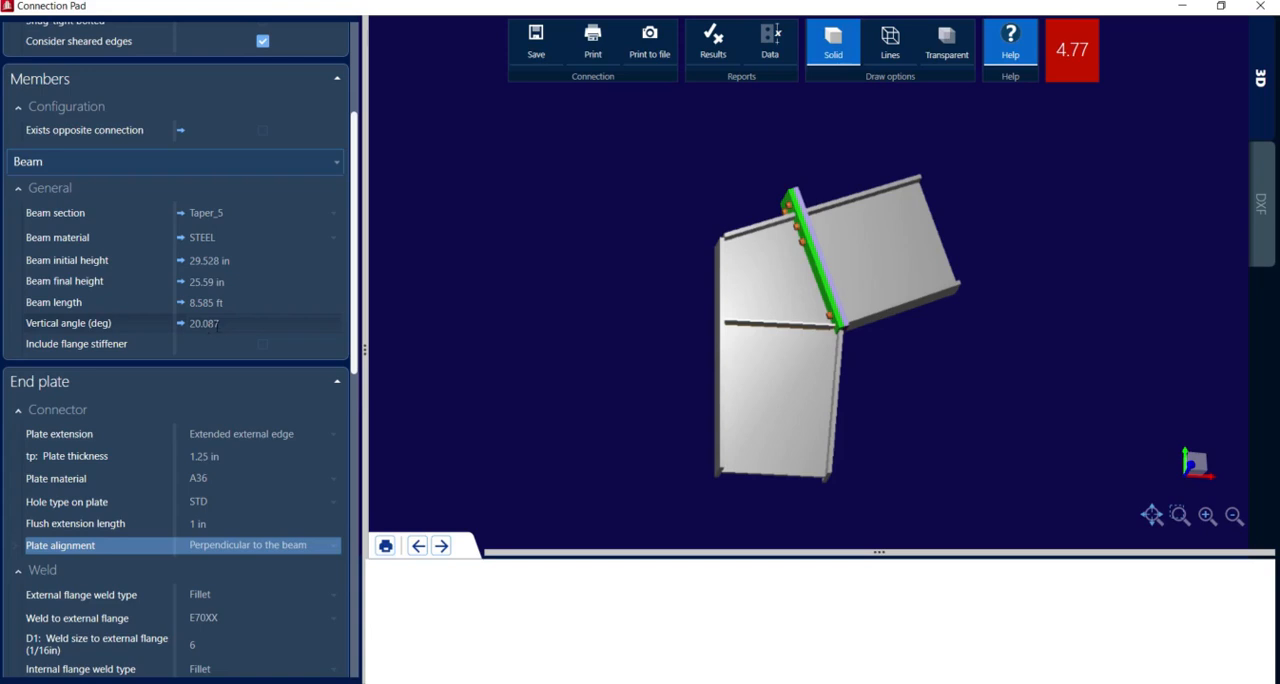
{"action": "left_click", "coordinate": [217, 323]}
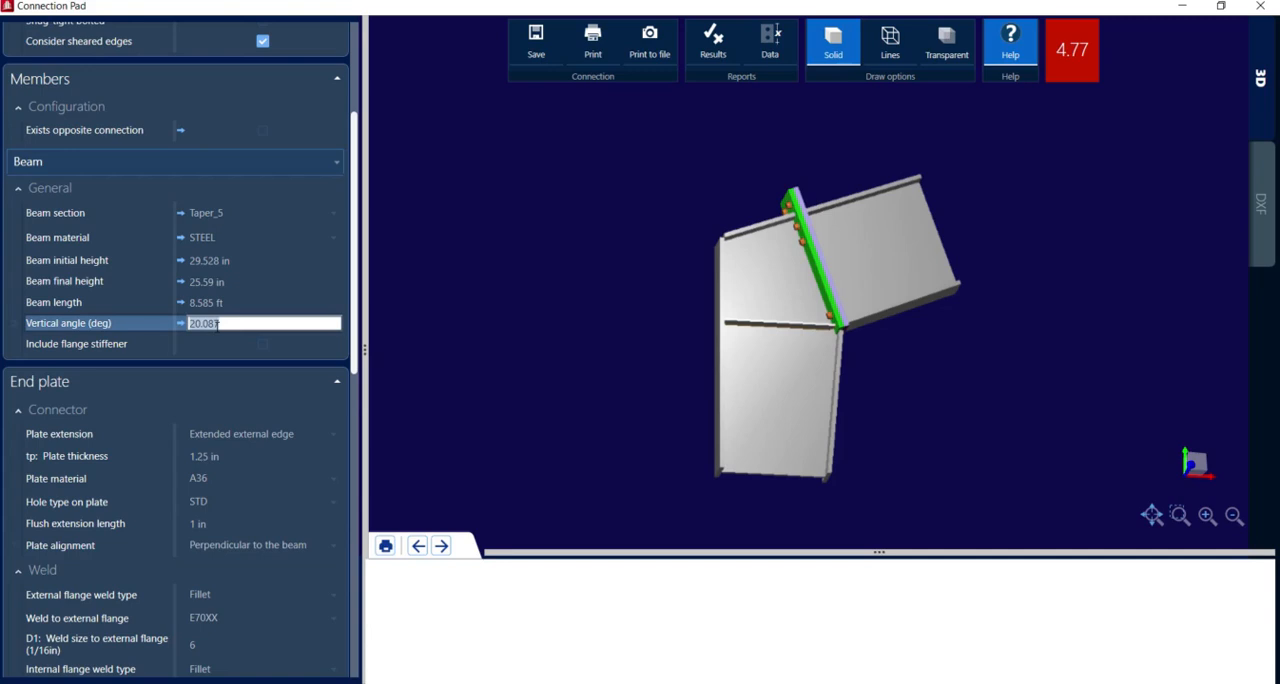
{"action": "type", "text": "45"}
{"action": "key", "text": "Return"}
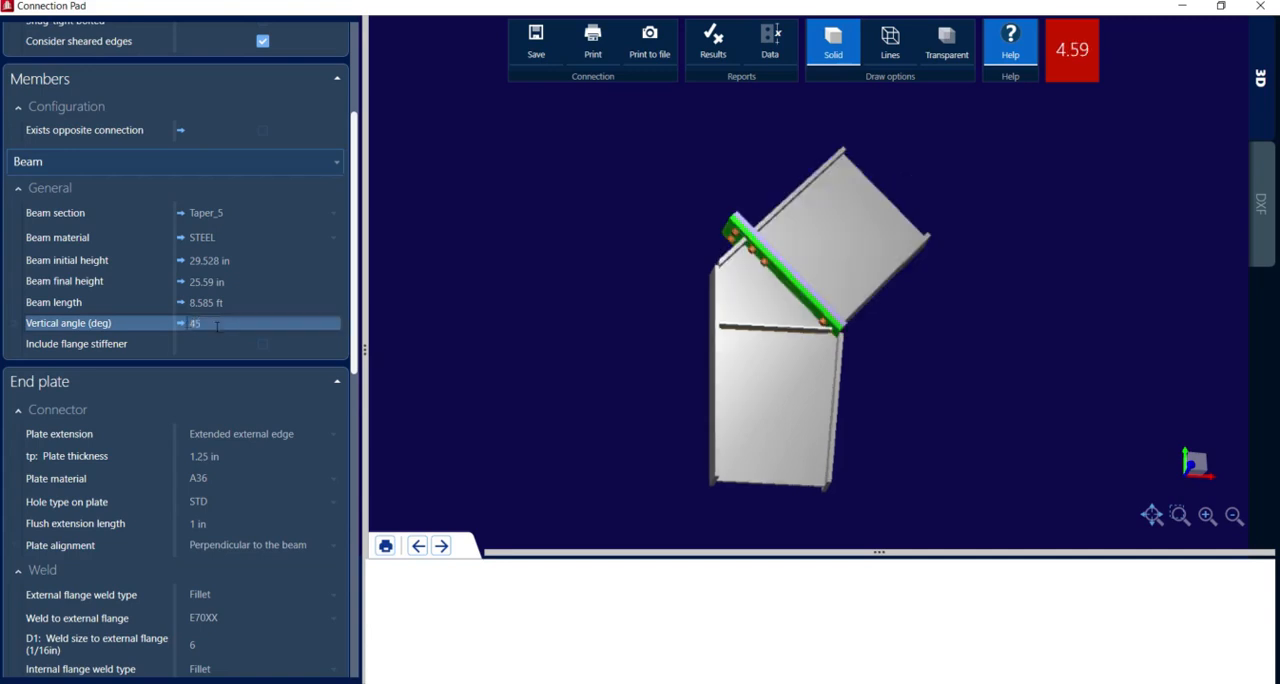
{"action": "left_click", "coordinate": [220, 344]}
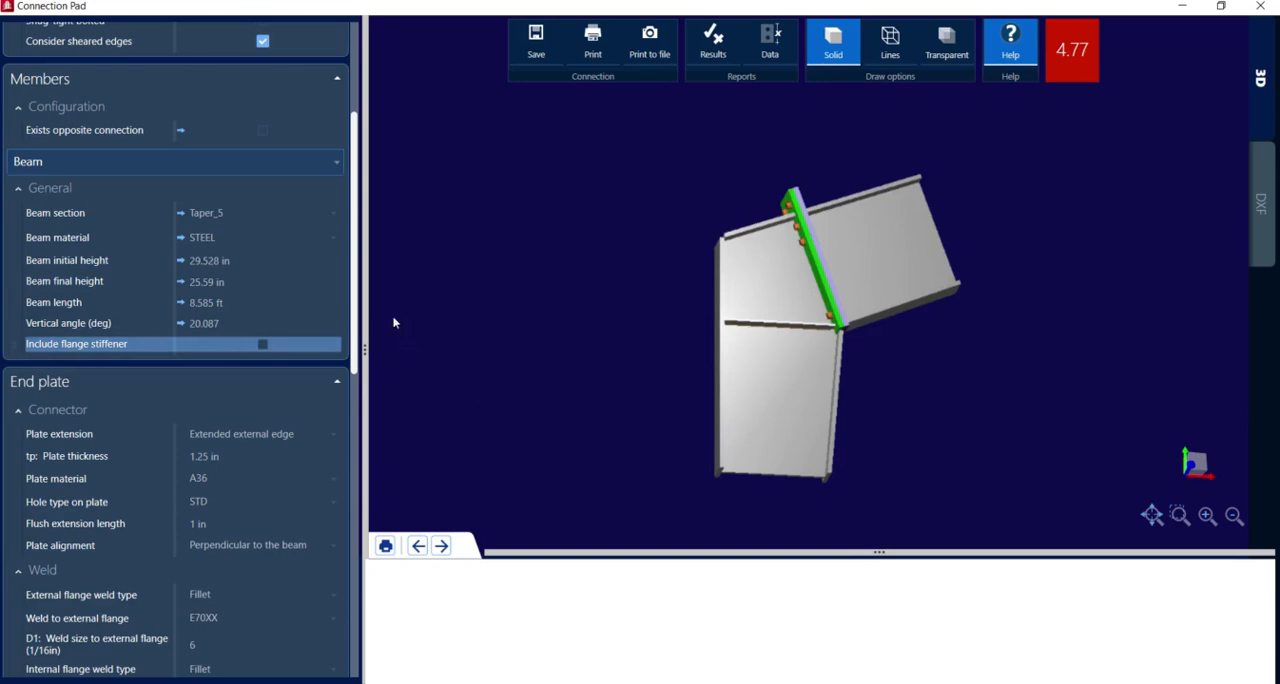
Look through the section groups available for the beam section, keeping the current section
{"action": "left_click", "coordinate": [300, 213]}
{"action": "left_click", "coordinate": [328, 216]}
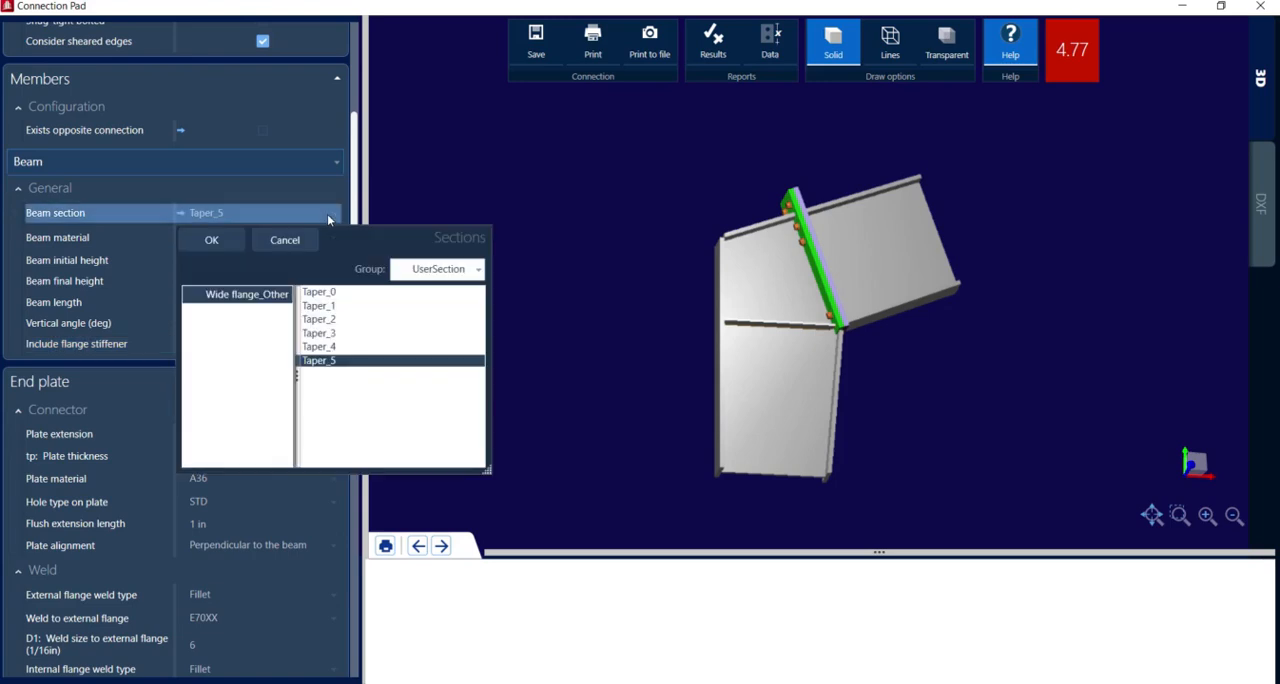
{"action": "left_click", "coordinate": [428, 271]}
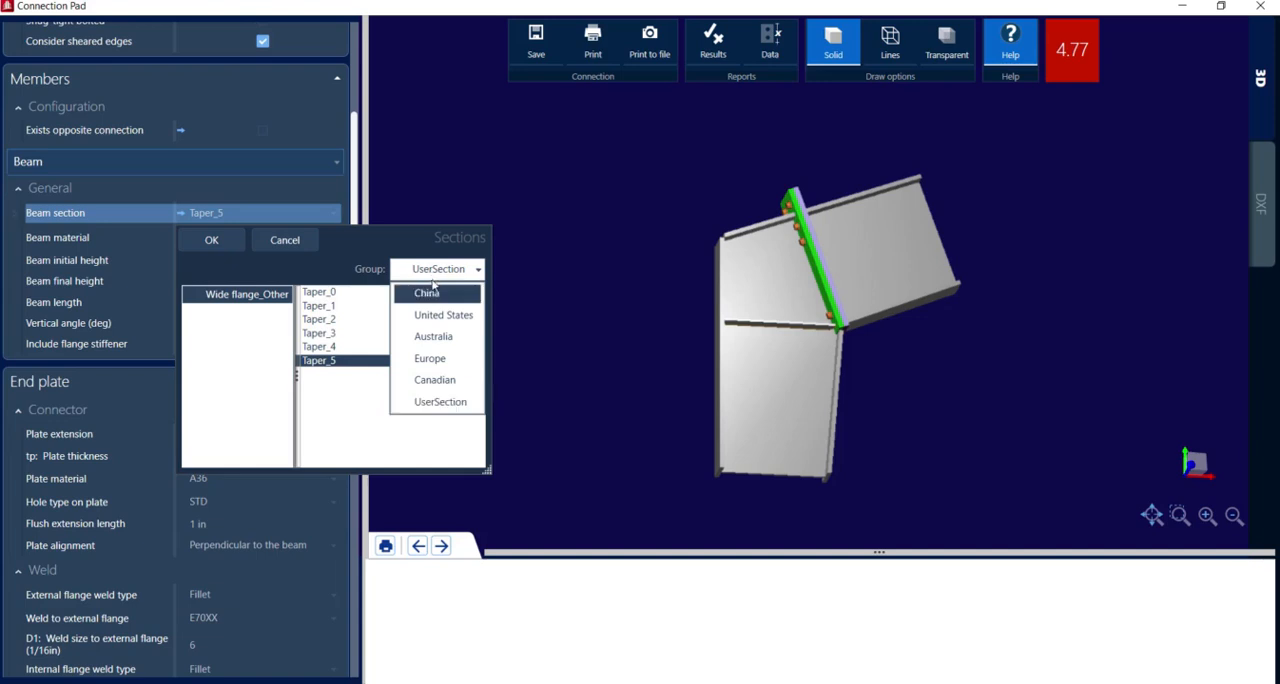
{"action": "left_click", "coordinate": [465, 153]}
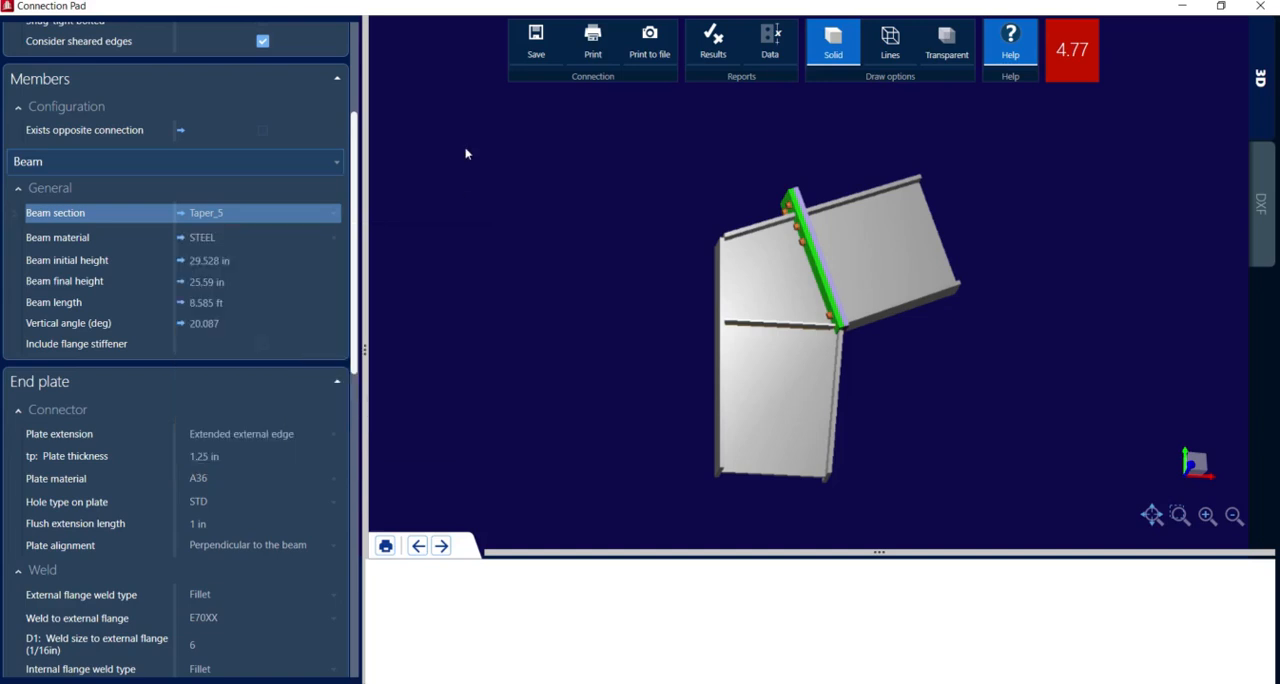
Try the option for an existing opposite connection and turn it back off
{"action": "left_click", "coordinate": [262, 131]}
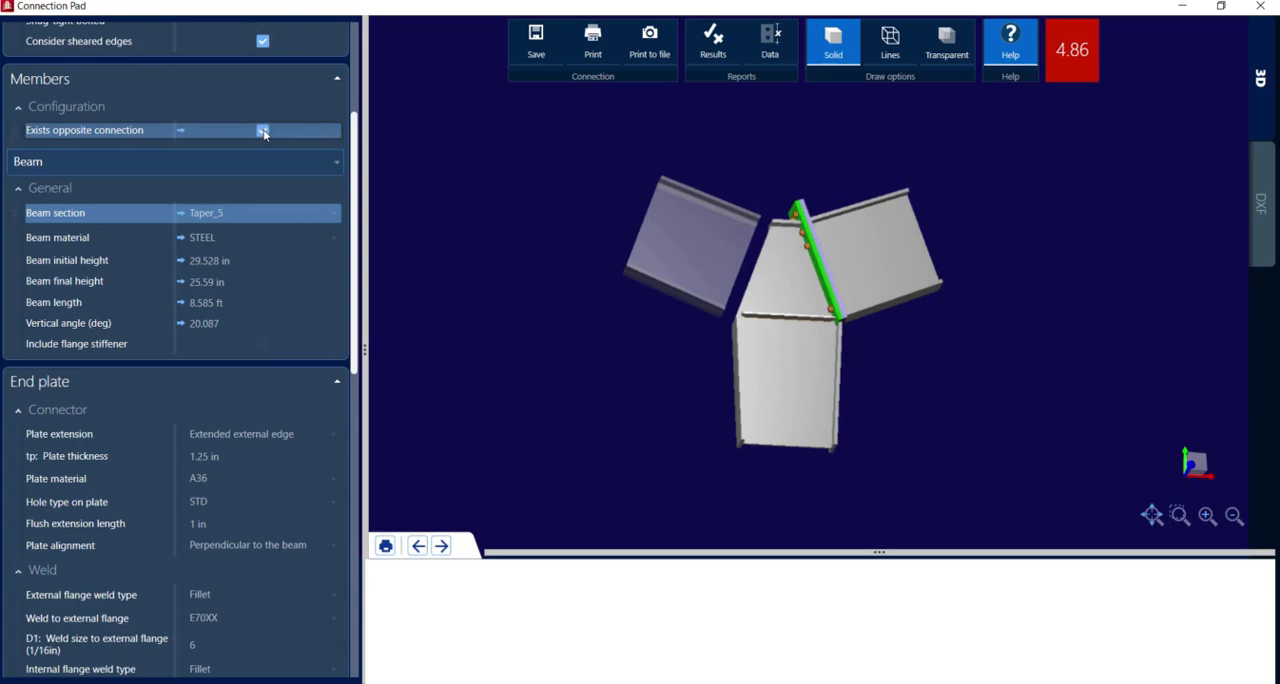
{"action": "left_click", "coordinate": [262, 131]}
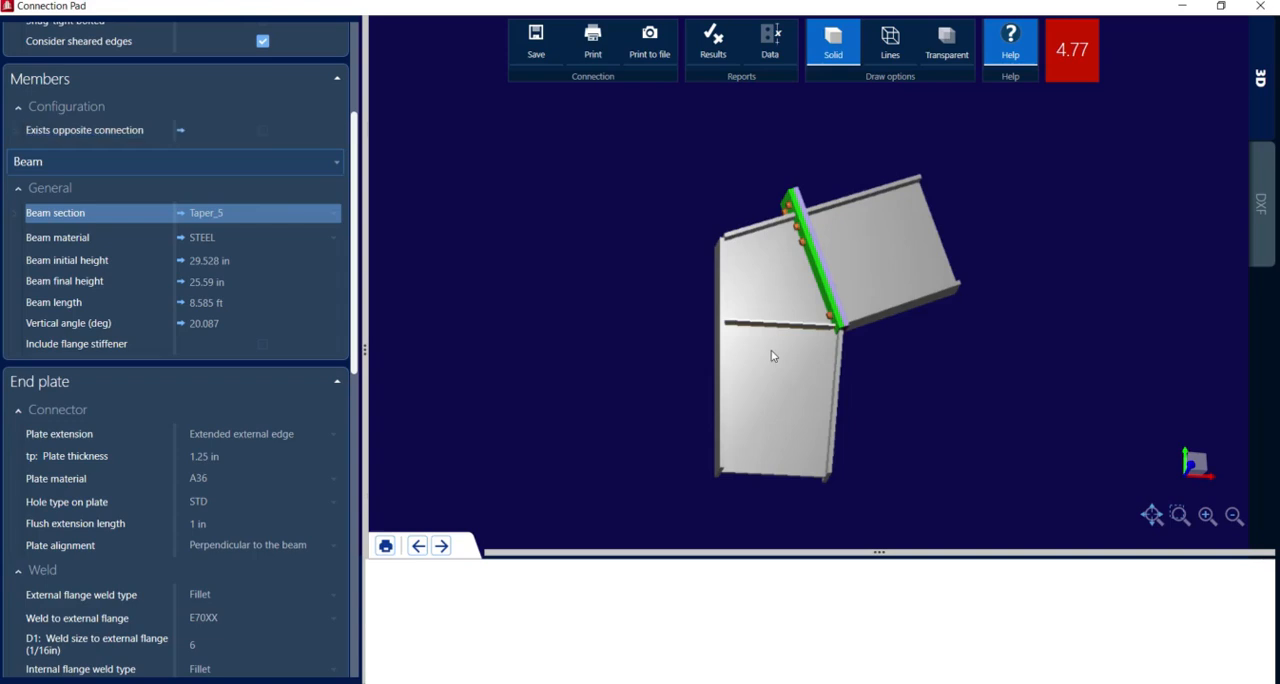
{"action": "left_click_drag", "start_coordinate": [771, 356], "coordinate": [745, 388]}
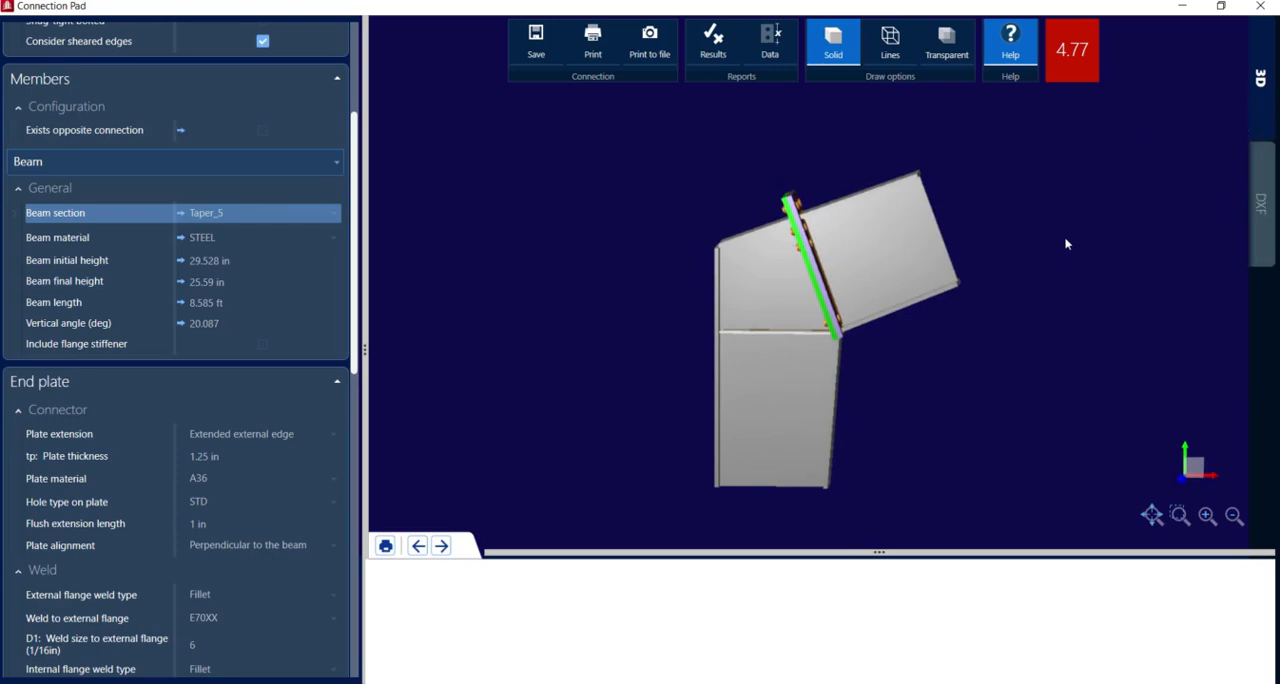
Show the connection's DXF drawing and review the DXF export options without exporting
{"action": "left_click_drag", "start_coordinate": [1068, 244], "coordinate": [801, 202]}
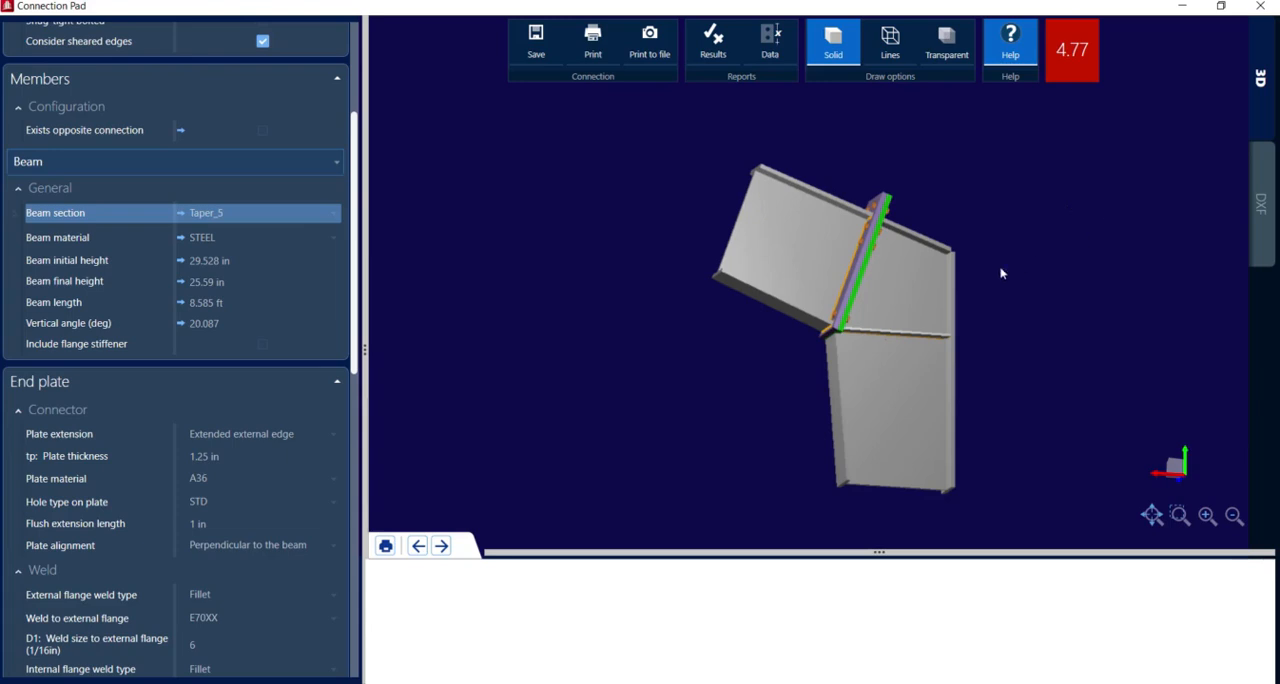
{"action": "left_click_drag", "start_coordinate": [1000, 271], "coordinate": [1071, 323]}
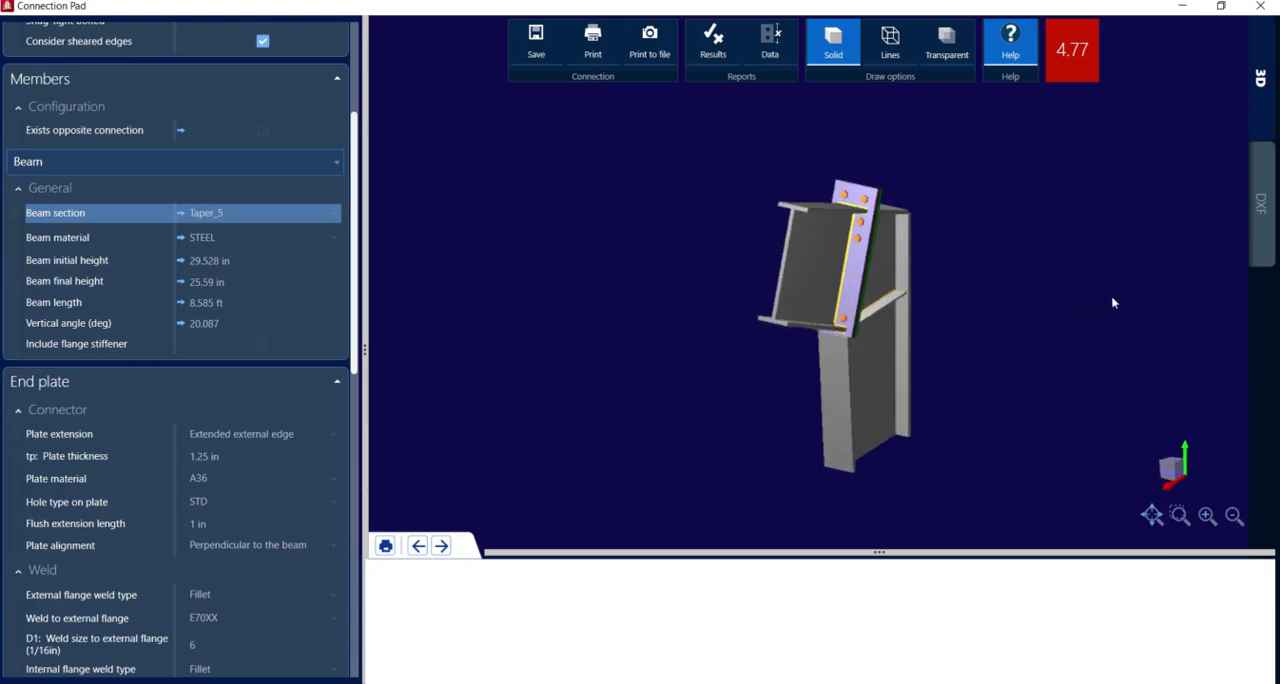
{"action": "left_click", "coordinate": [1261, 207]}
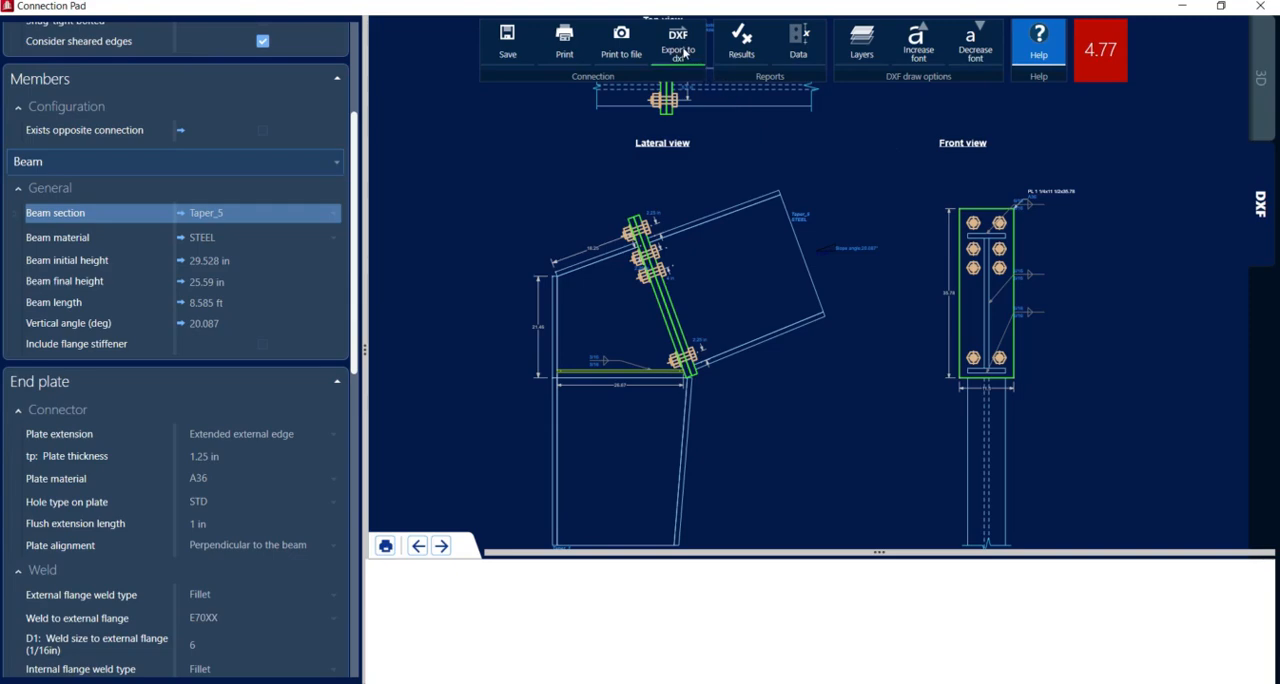
{"action": "left_click", "coordinate": [682, 50]}
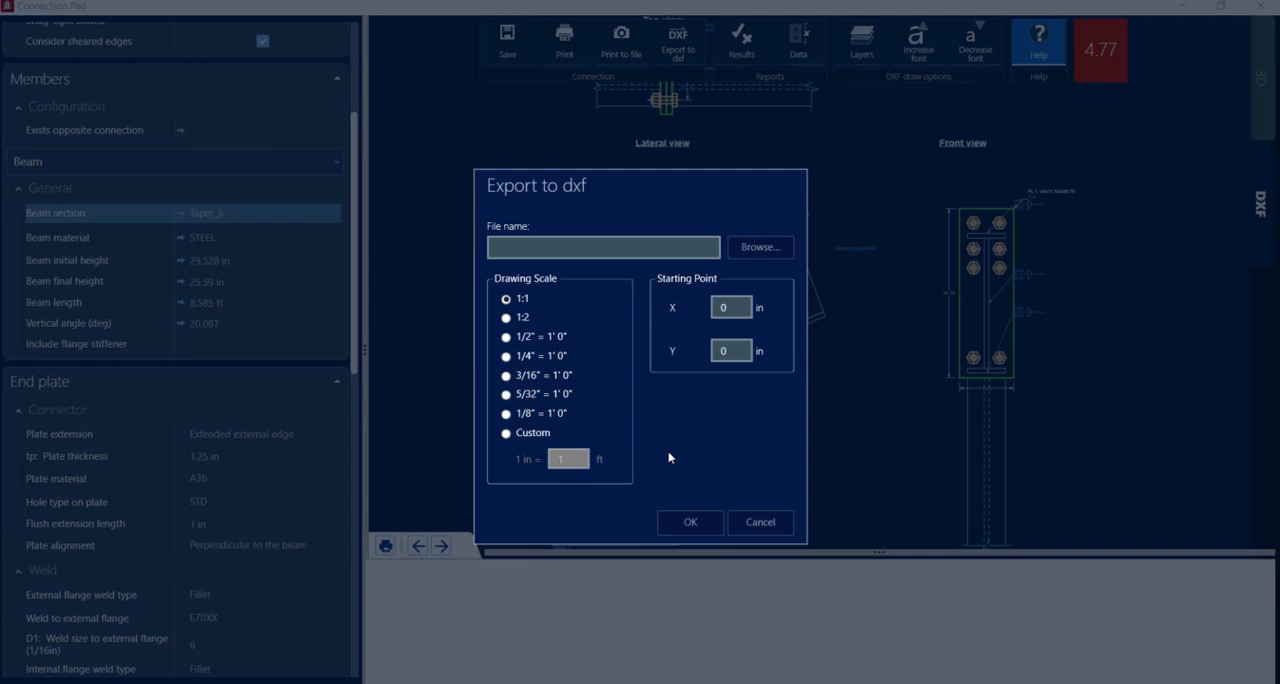
{"action": "left_click", "coordinate": [758, 522]}
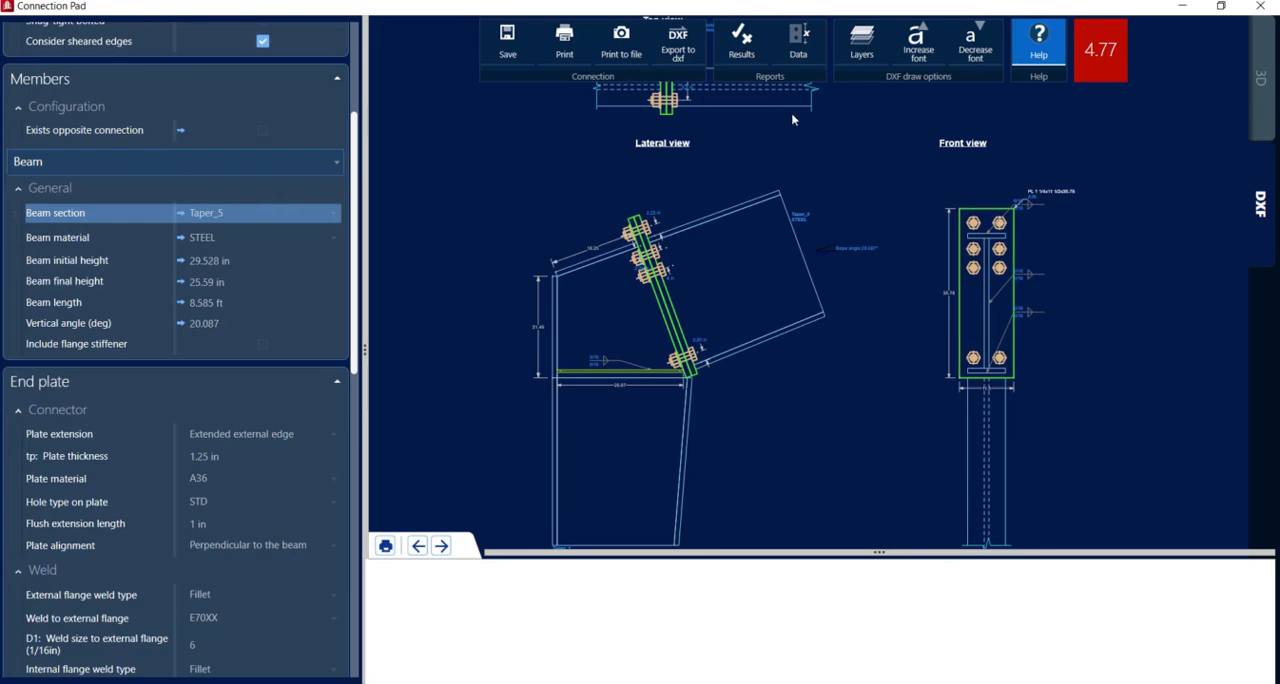
Open the knee connection's results report at full size and review its demands, geometric considerations and design checks
{"action": "left_click", "coordinate": [745, 45]}
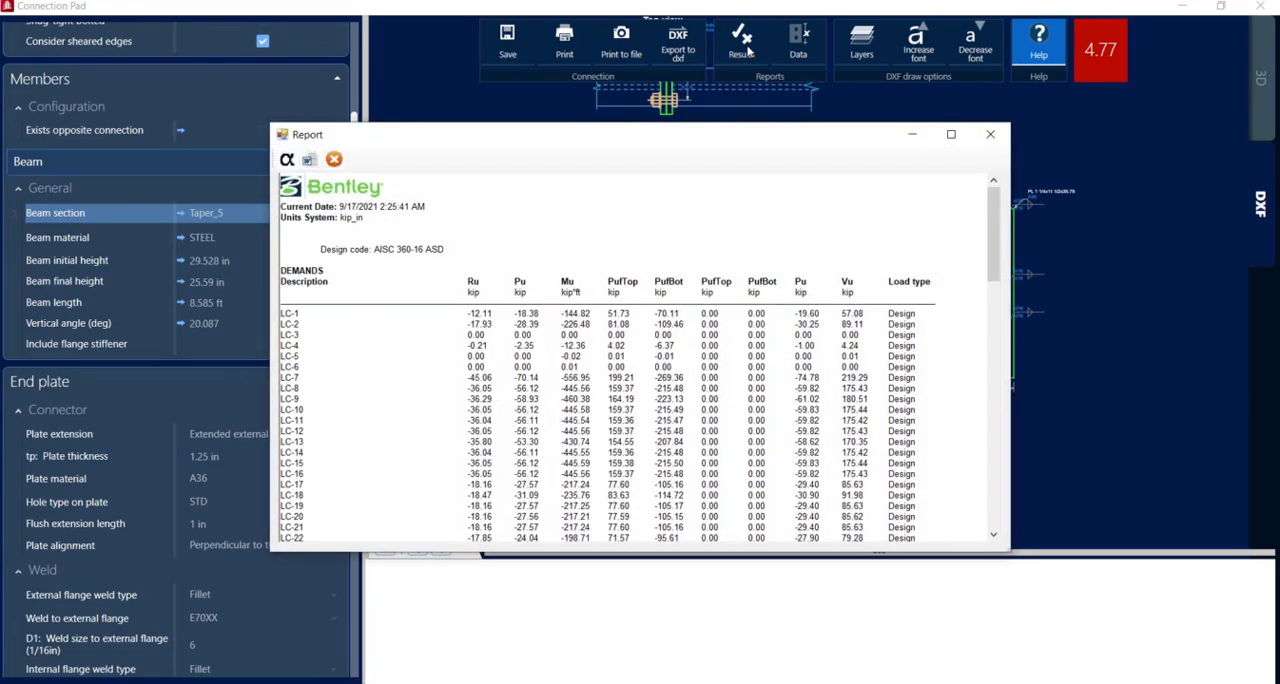
{"action": "left_click", "coordinate": [951, 134]}
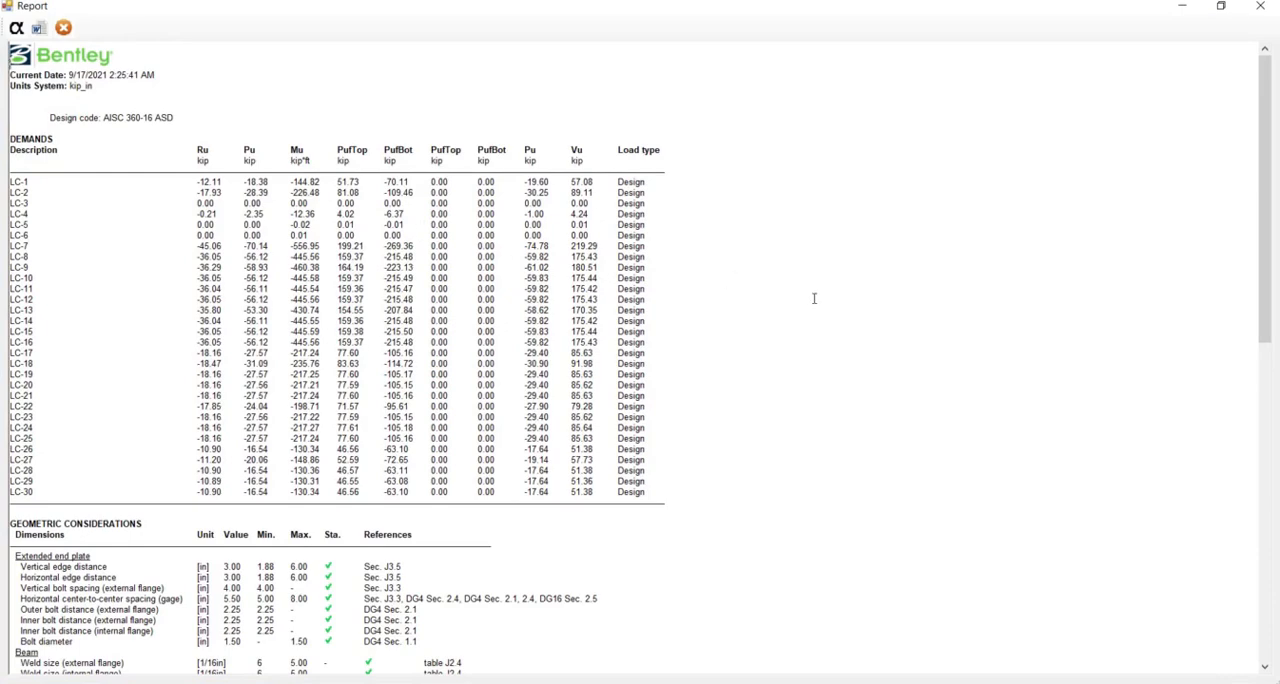
{"action": "scroll", "coordinate": [814, 298], "scroll_direction": "down", "scroll_amount": 5}
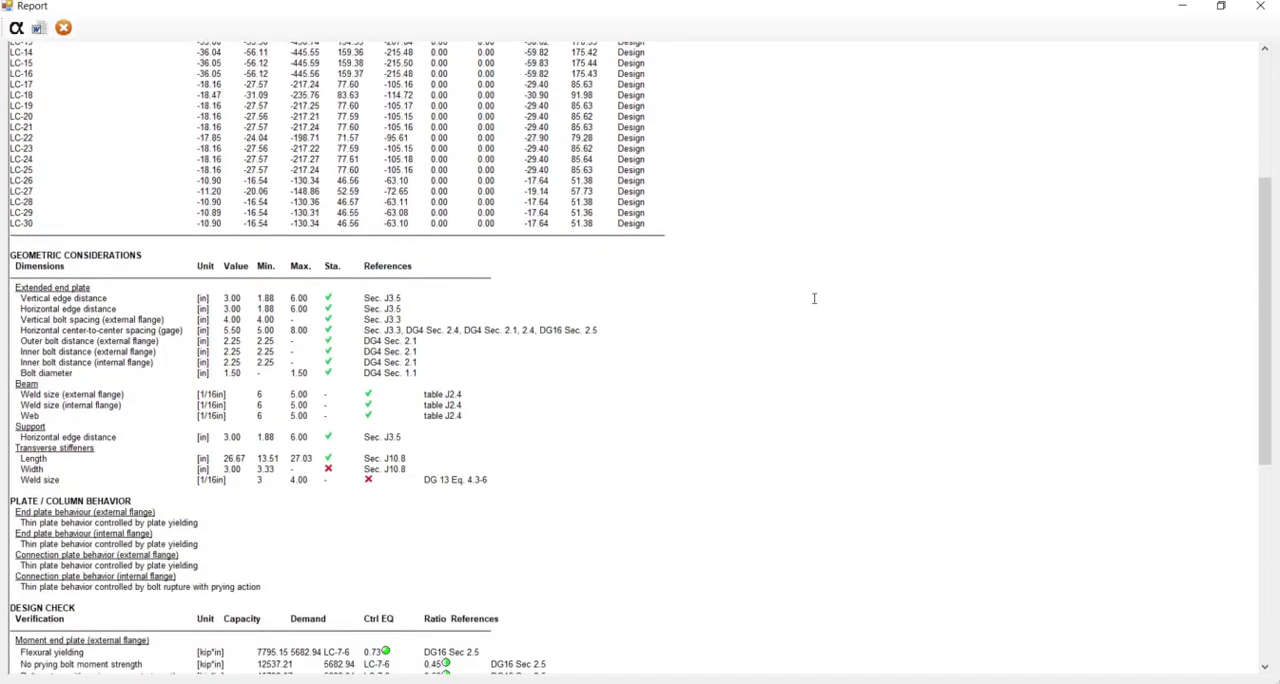
{"action": "scroll", "coordinate": [814, 298], "scroll_direction": "down", "scroll_amount": 2}
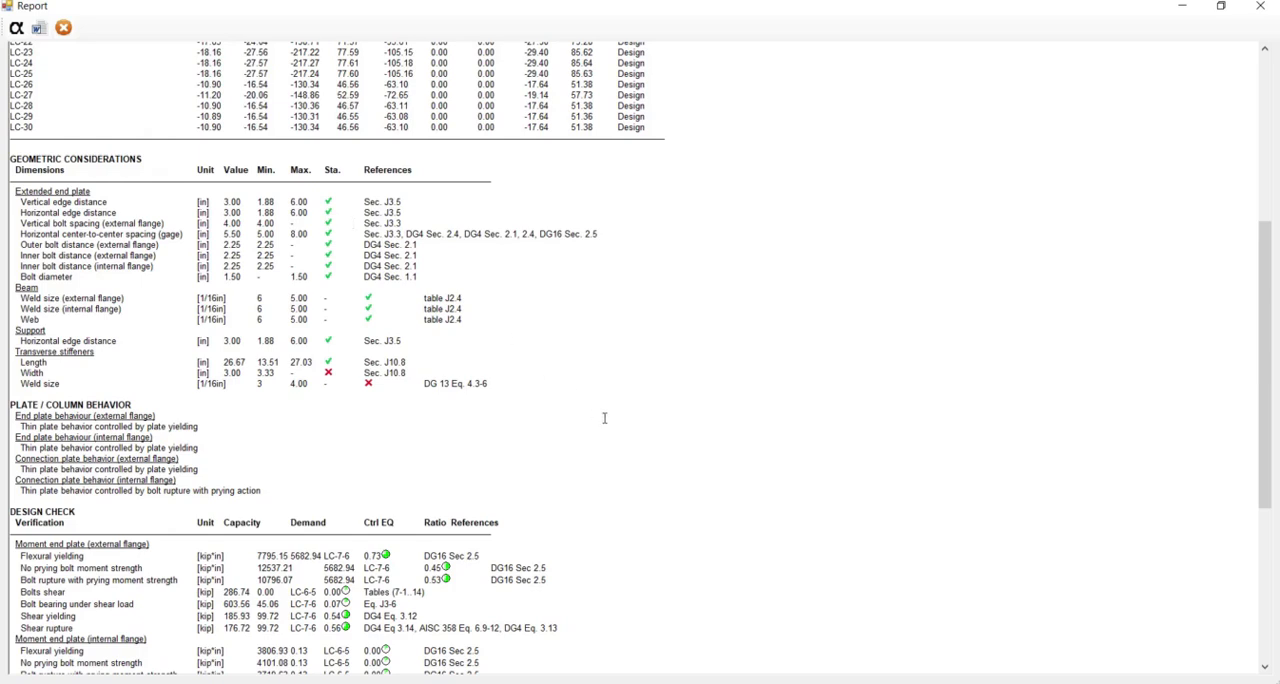
{"action": "scroll", "coordinate": [604, 418], "scroll_direction": "down", "scroll_amount": 3}
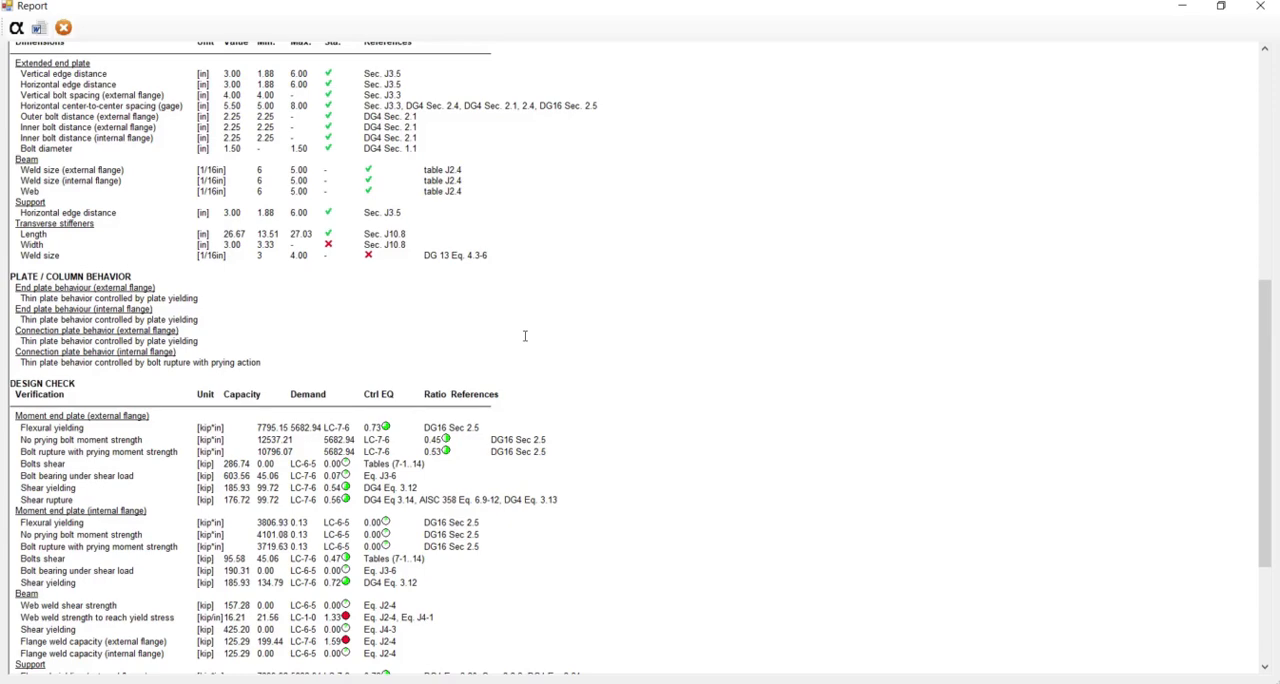
{"action": "scroll", "coordinate": [524, 336], "scroll_direction": "down", "scroll_amount": 5}
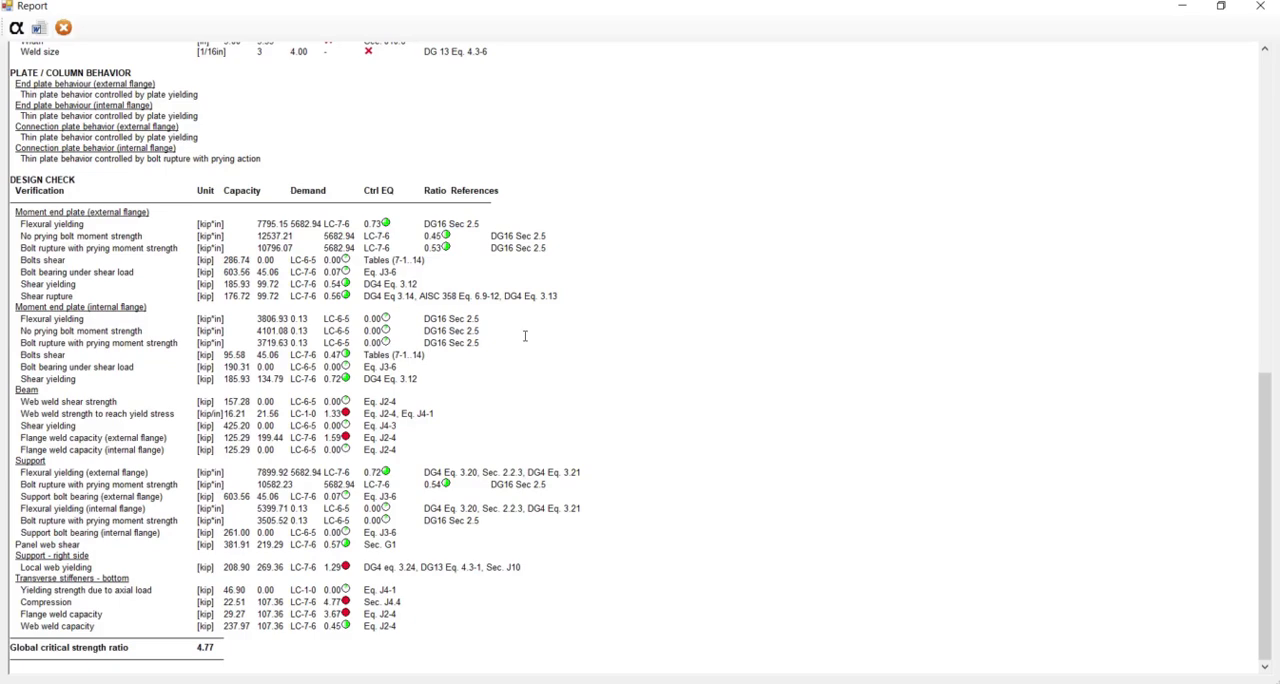
{"action": "scroll", "coordinate": [524, 336], "scroll_direction": "up", "scroll_amount": 15}
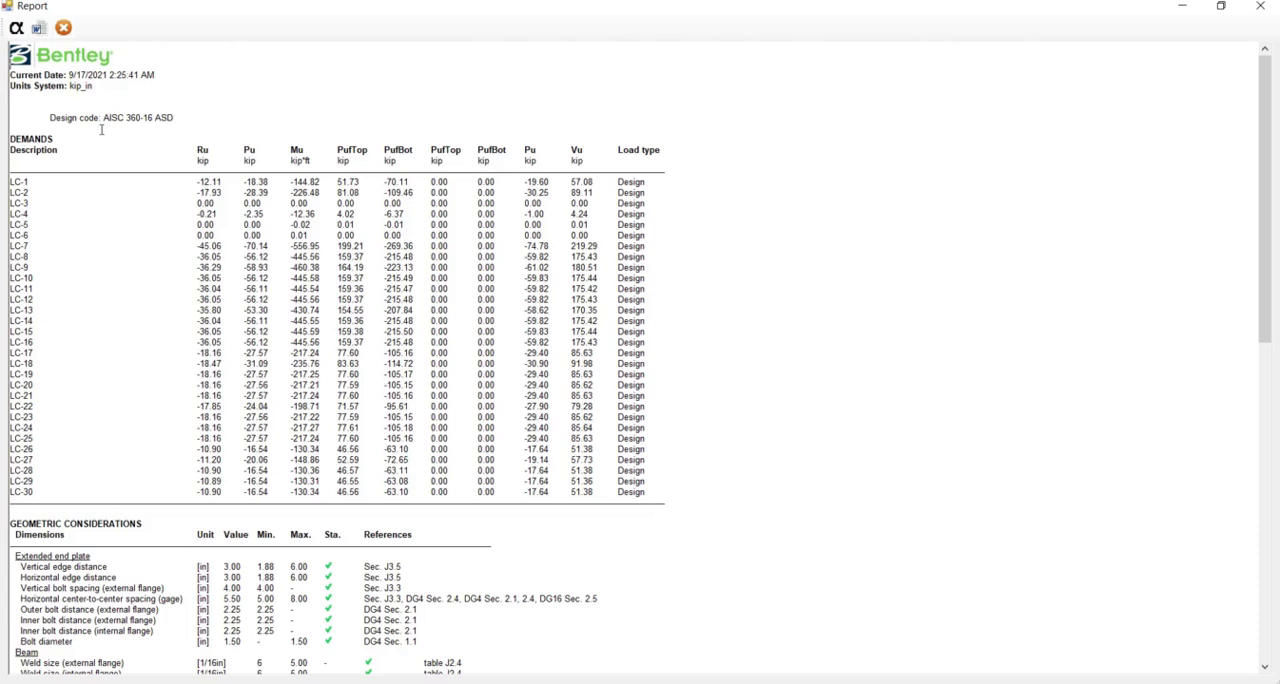
Show the formulas in the report and examine the calculations behind the end plate, beam, support and transverse stiffener checks
{"action": "left_click", "coordinate": [16, 29]}
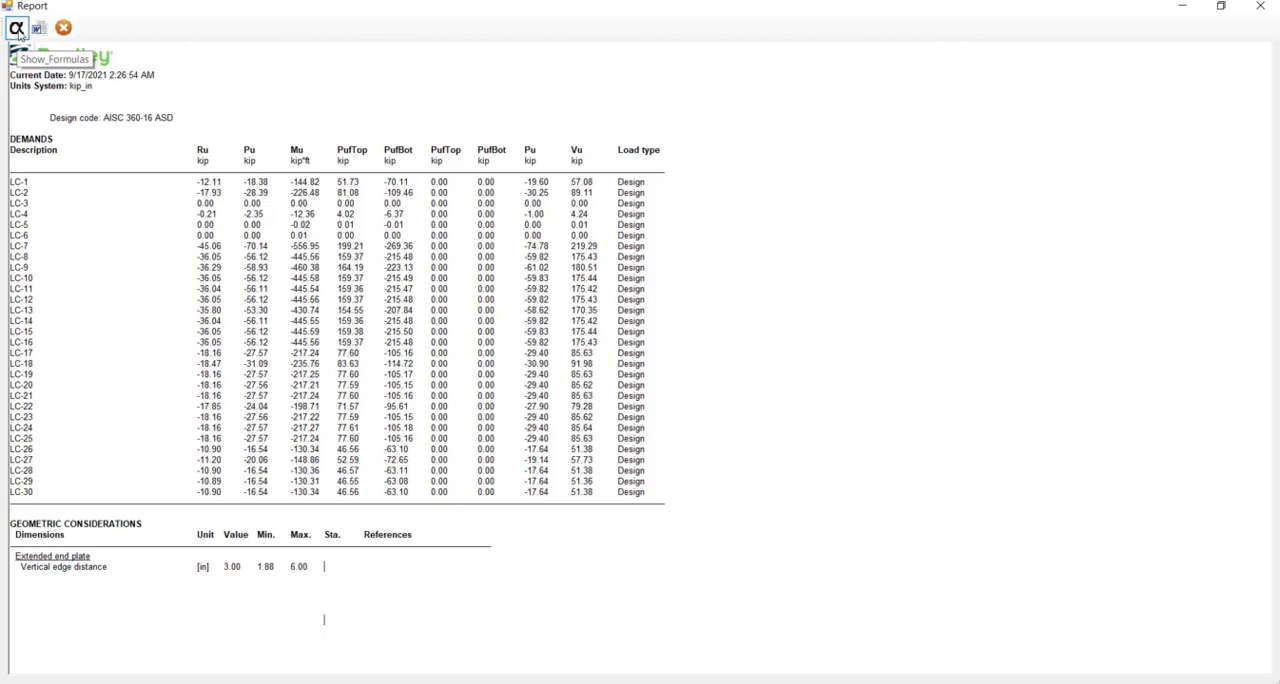
{"action": "scroll", "coordinate": [435, 343], "scroll_direction": "down", "scroll_amount": 5}
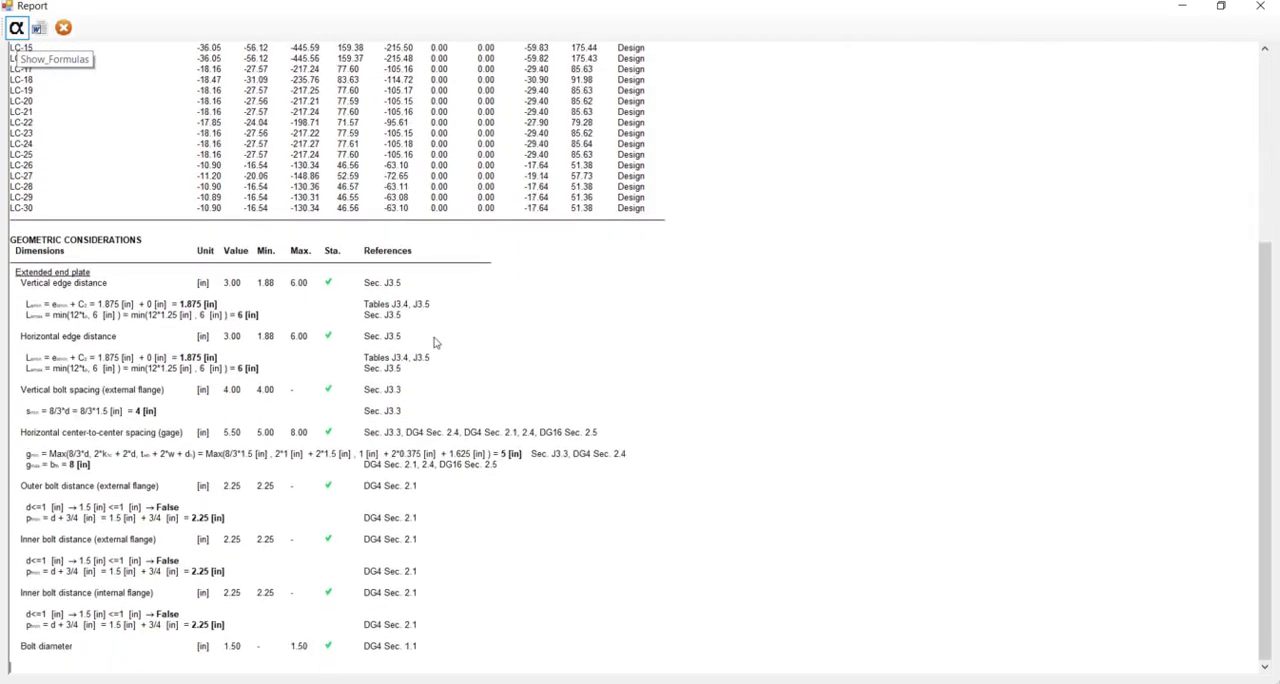
{"action": "scroll", "coordinate": [435, 343], "scroll_direction": "down", "scroll_amount": 8}
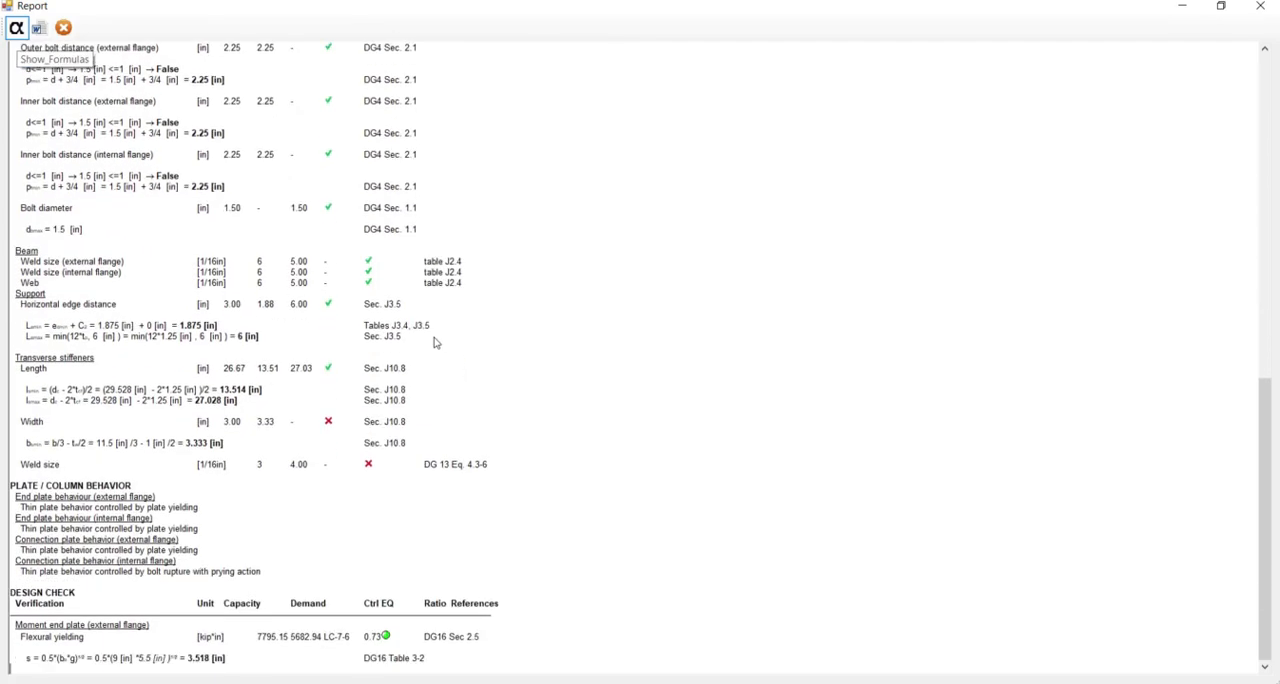
{"action": "scroll", "coordinate": [435, 343], "scroll_direction": "down", "scroll_amount": 5}
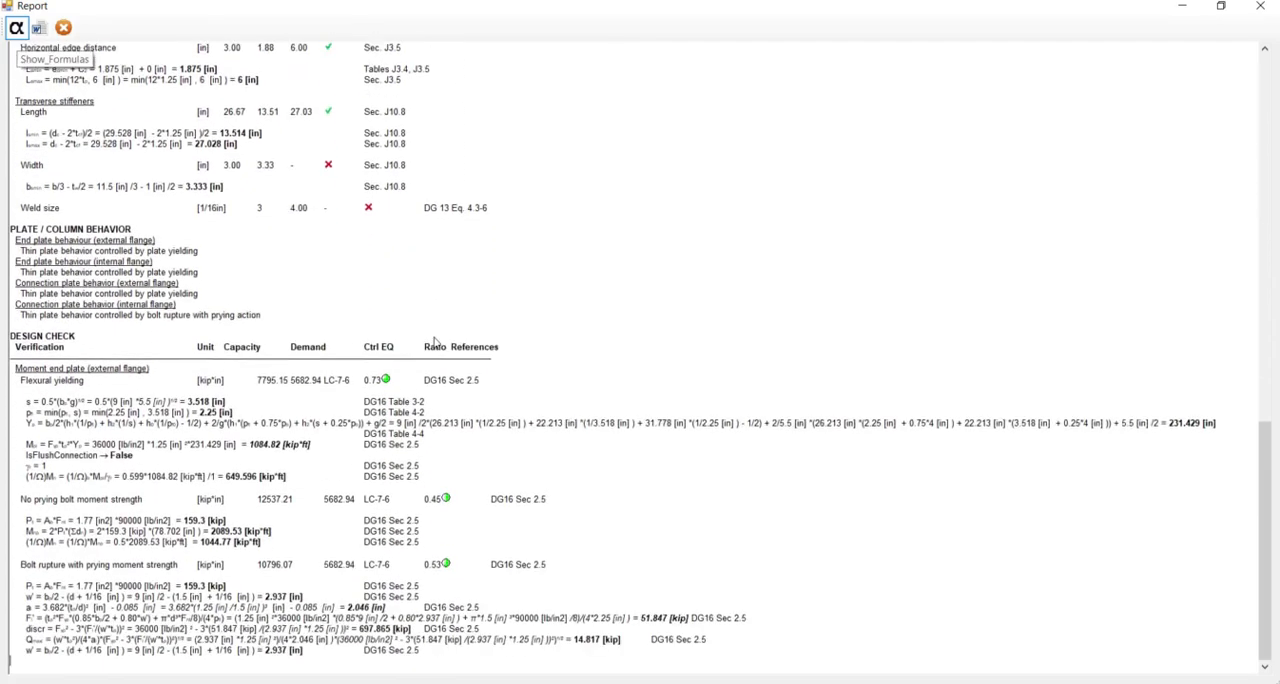
{"action": "scroll", "coordinate": [435, 343], "scroll_direction": "down", "scroll_amount": 5}
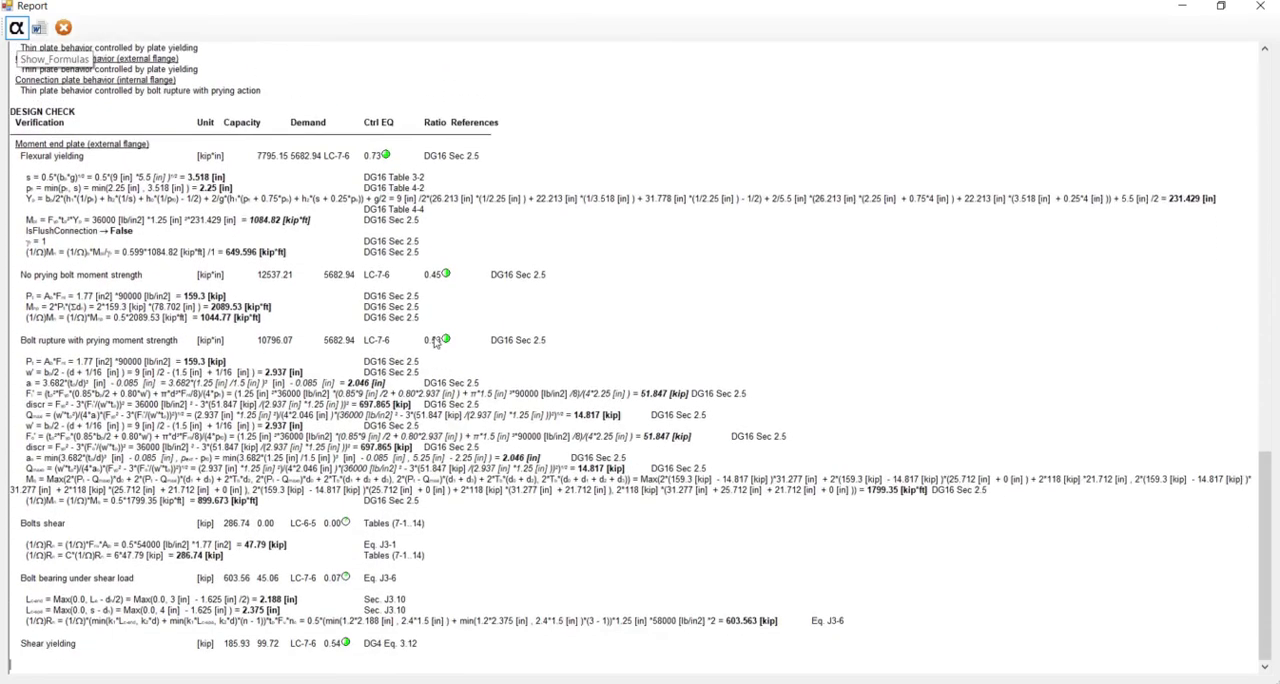
{"action": "scroll", "coordinate": [435, 343], "scroll_direction": "down", "scroll_amount": 6}
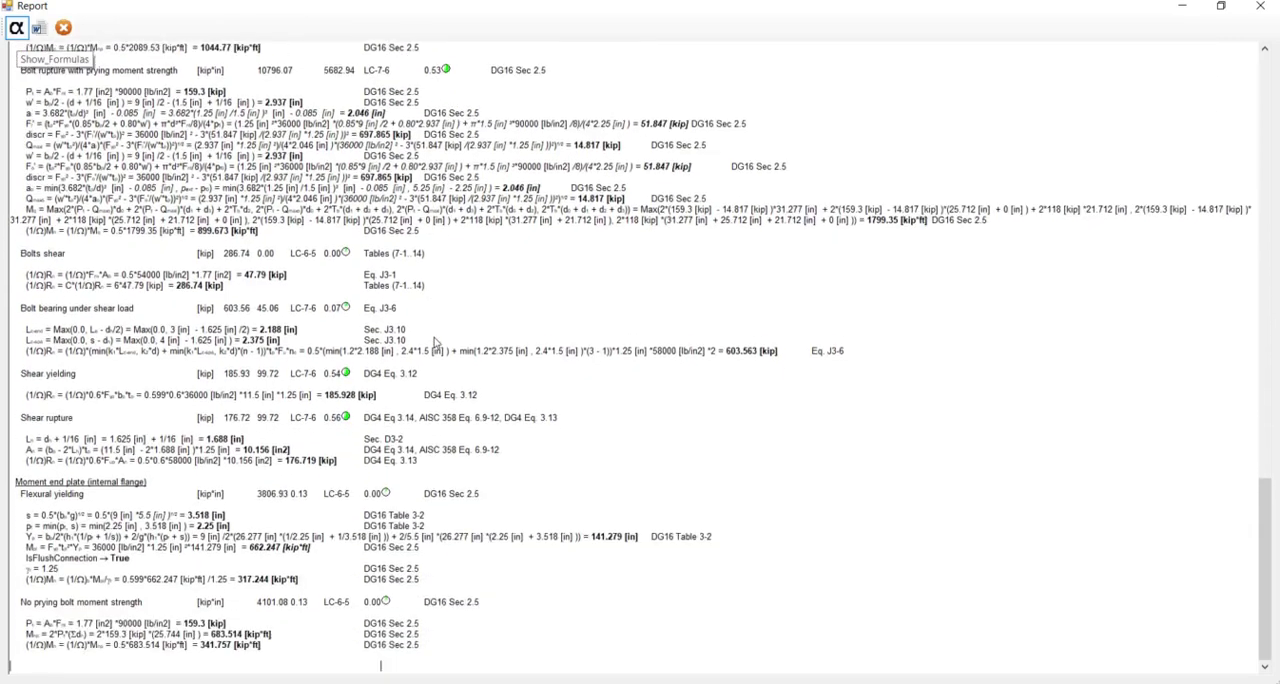
{"action": "scroll", "coordinate": [435, 343], "scroll_direction": "down", "scroll_amount": 5}
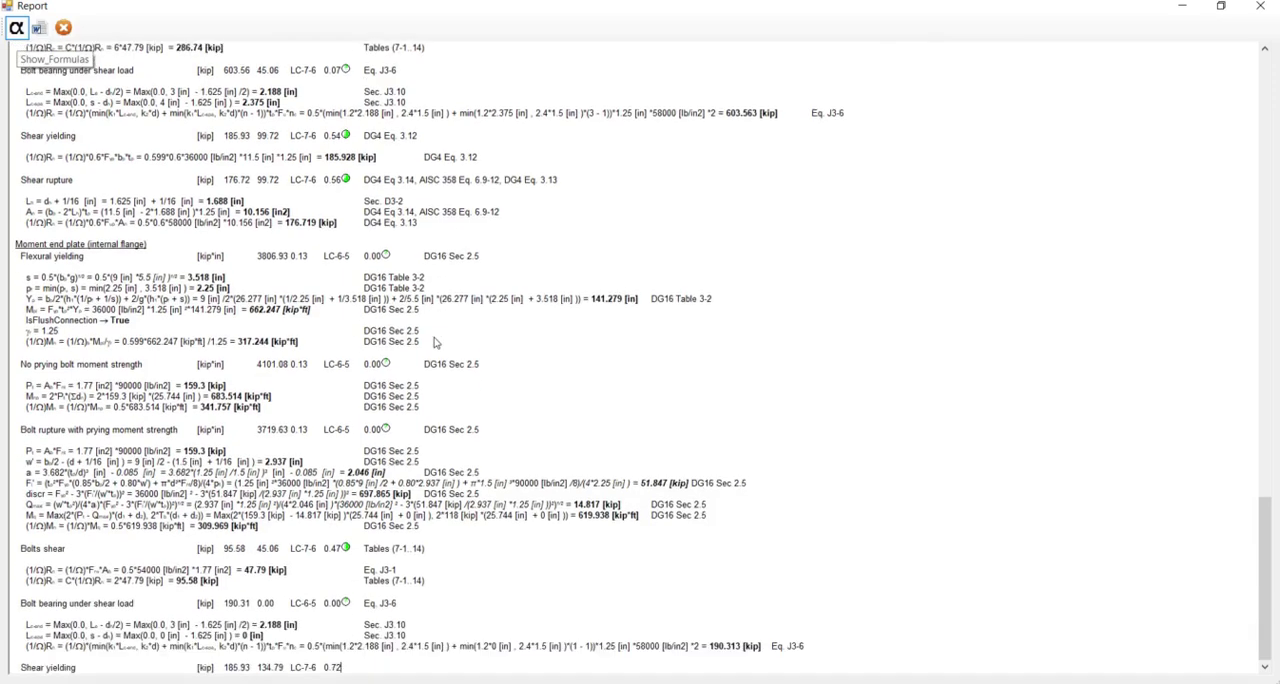
{"action": "scroll", "coordinate": [435, 343], "scroll_direction": "down", "scroll_amount": 5}
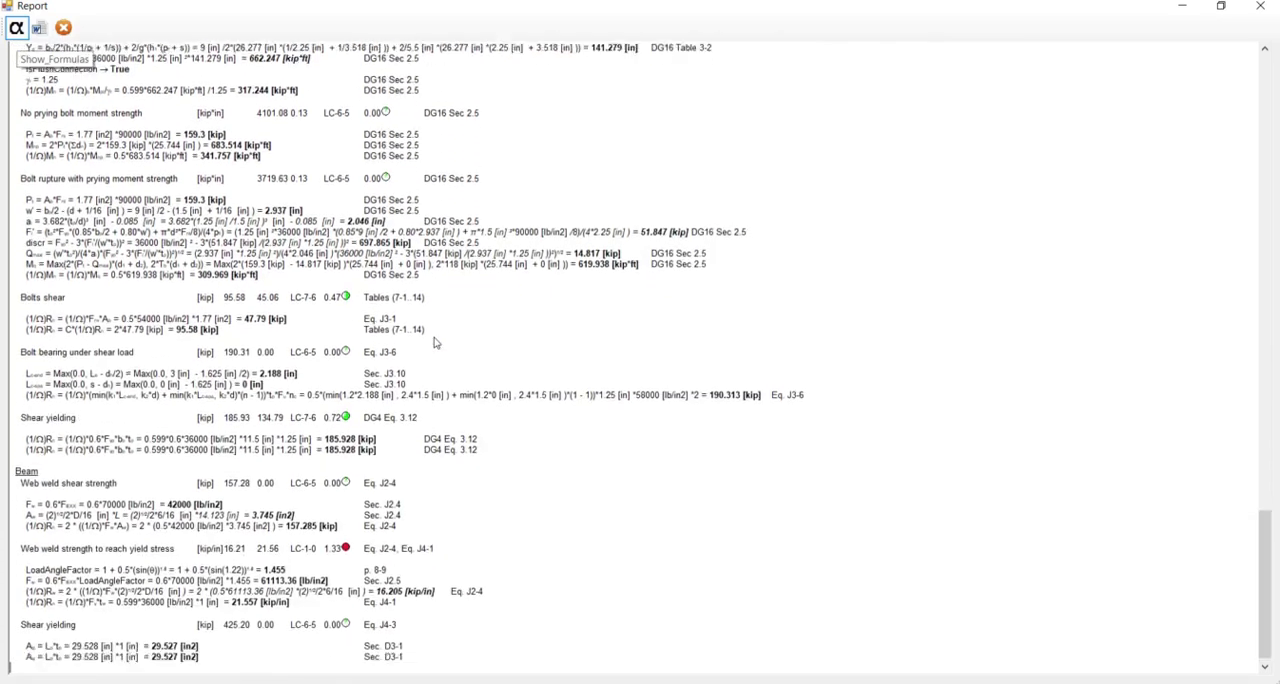
{"action": "scroll", "coordinate": [435, 343], "scroll_direction": "down", "scroll_amount": 6}
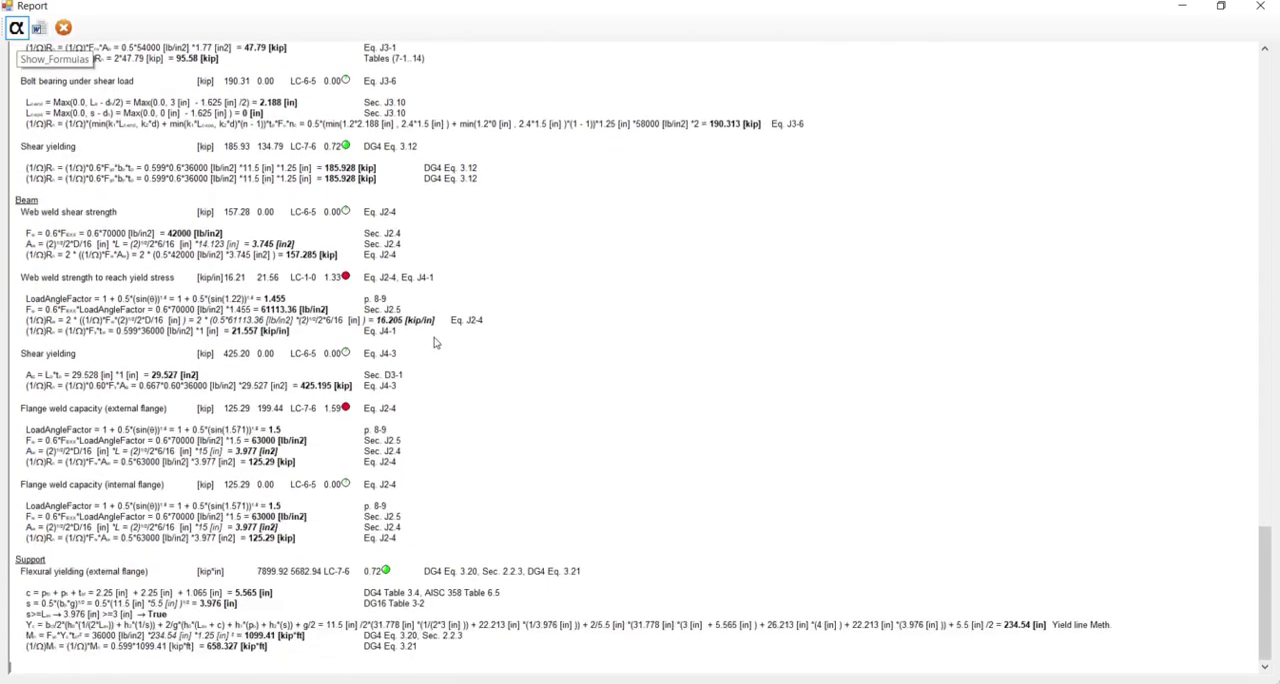
{"action": "scroll", "coordinate": [435, 343], "scroll_direction": "down", "scroll_amount": 5}
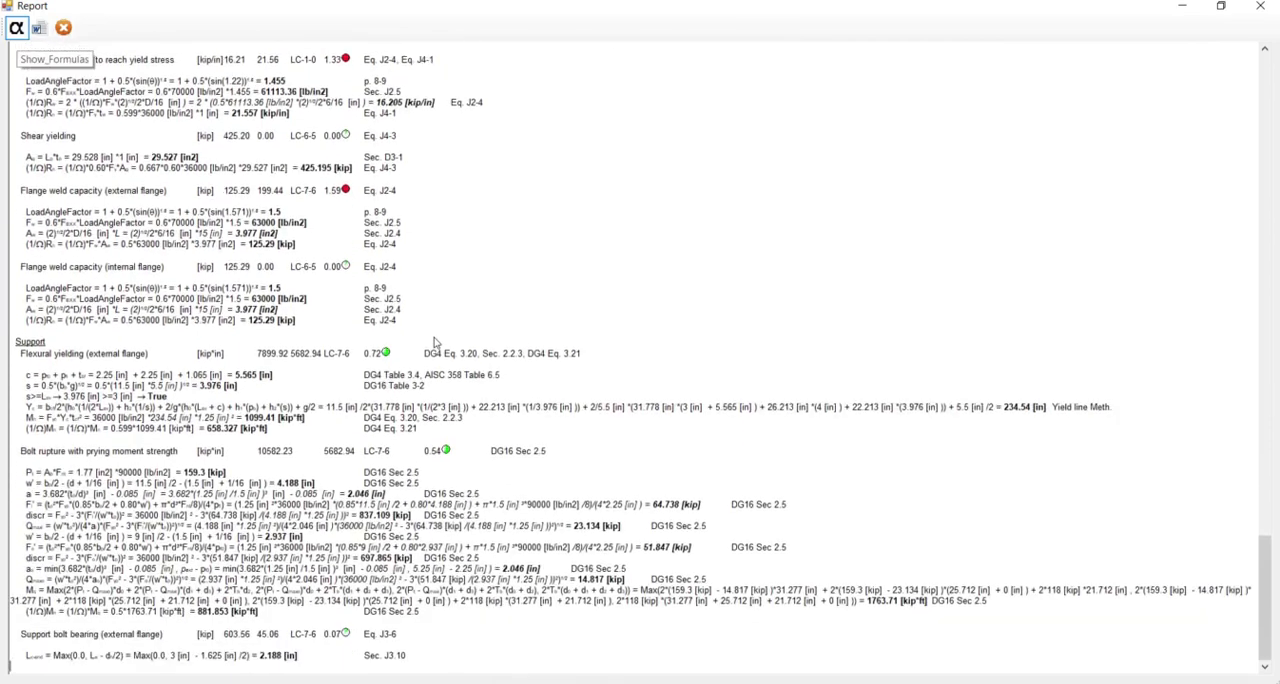
{"action": "scroll", "coordinate": [435, 343], "scroll_direction": "down", "scroll_amount": 5}
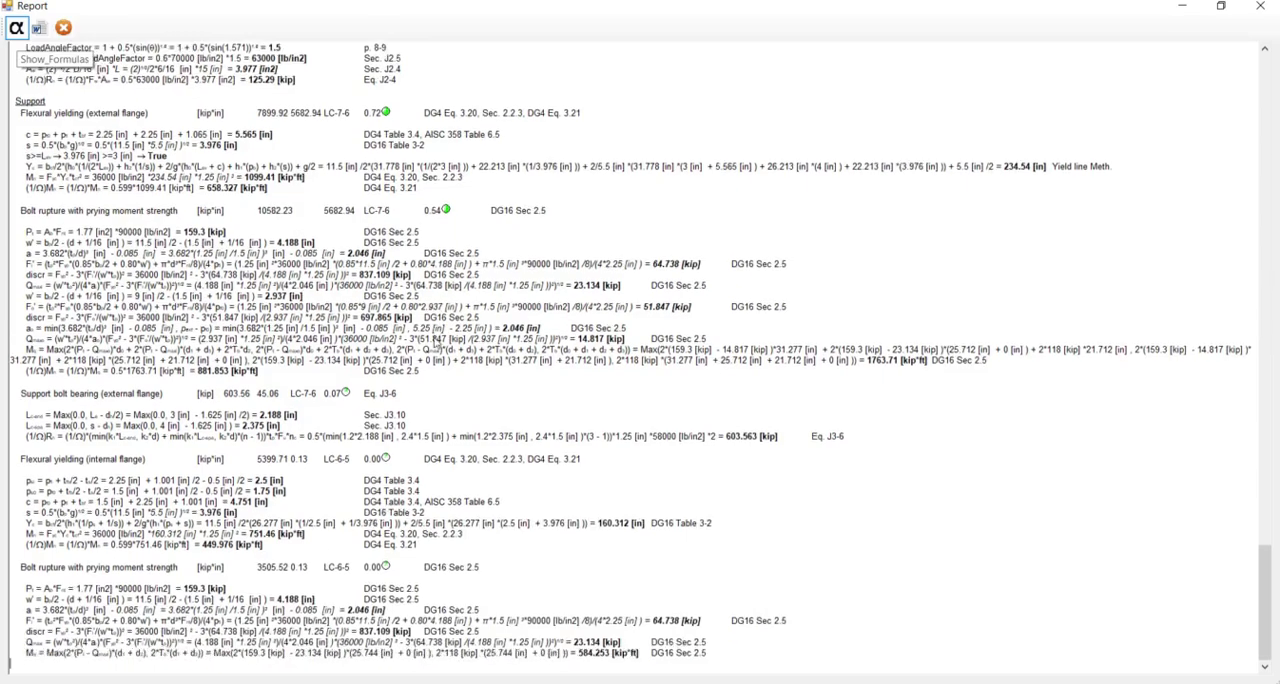
{"action": "scroll", "coordinate": [435, 343], "scroll_direction": "down", "scroll_amount": 6}
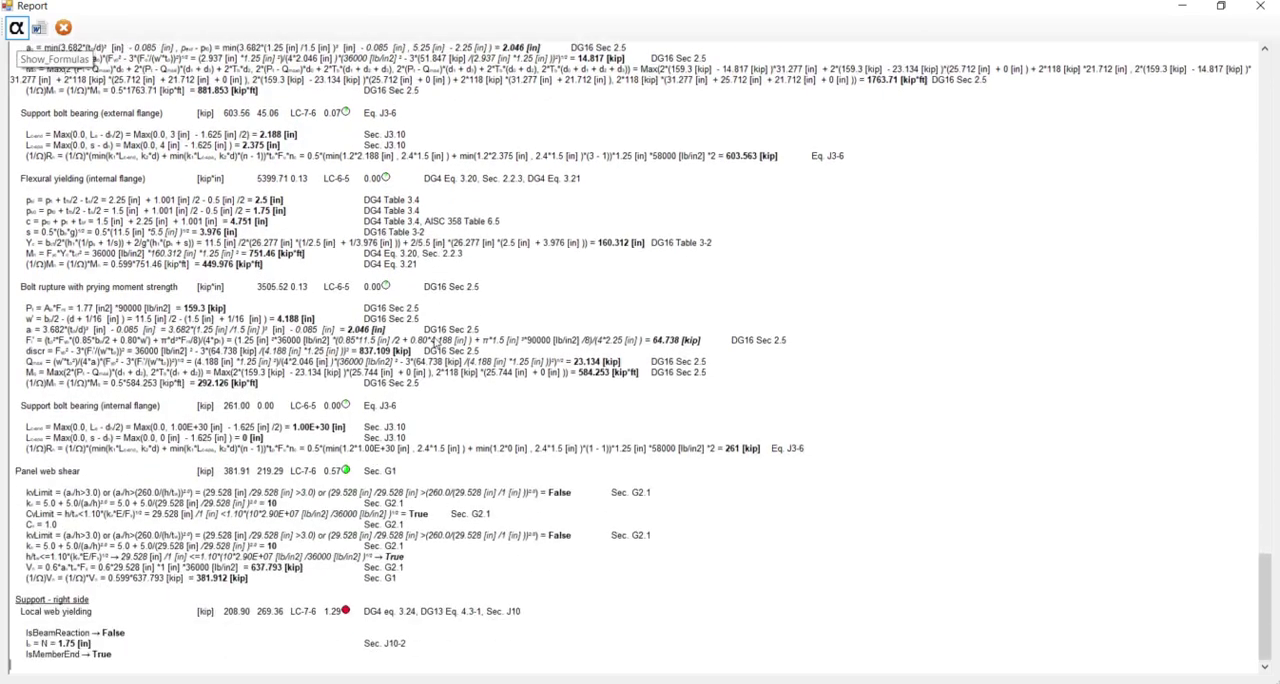
{"action": "scroll", "coordinate": [435, 343], "scroll_direction": "down", "scroll_amount": 7}
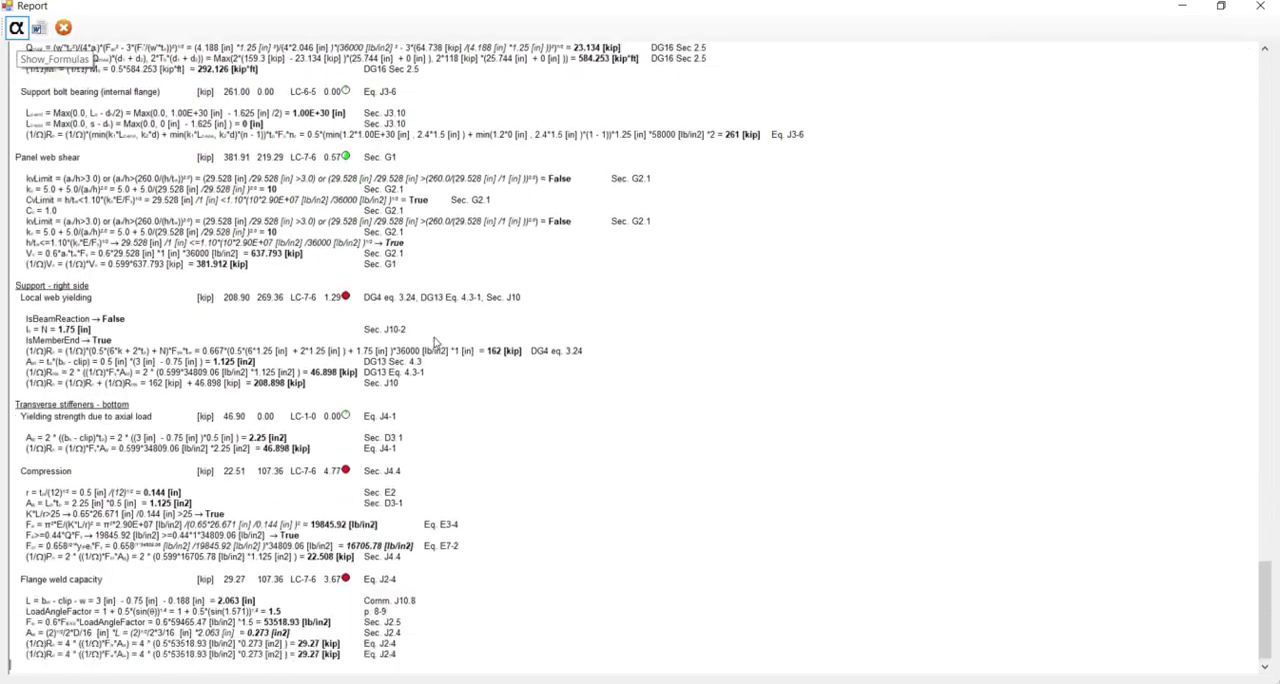
{"action": "scroll", "coordinate": [435, 343], "scroll_direction": "down", "scroll_amount": 20}
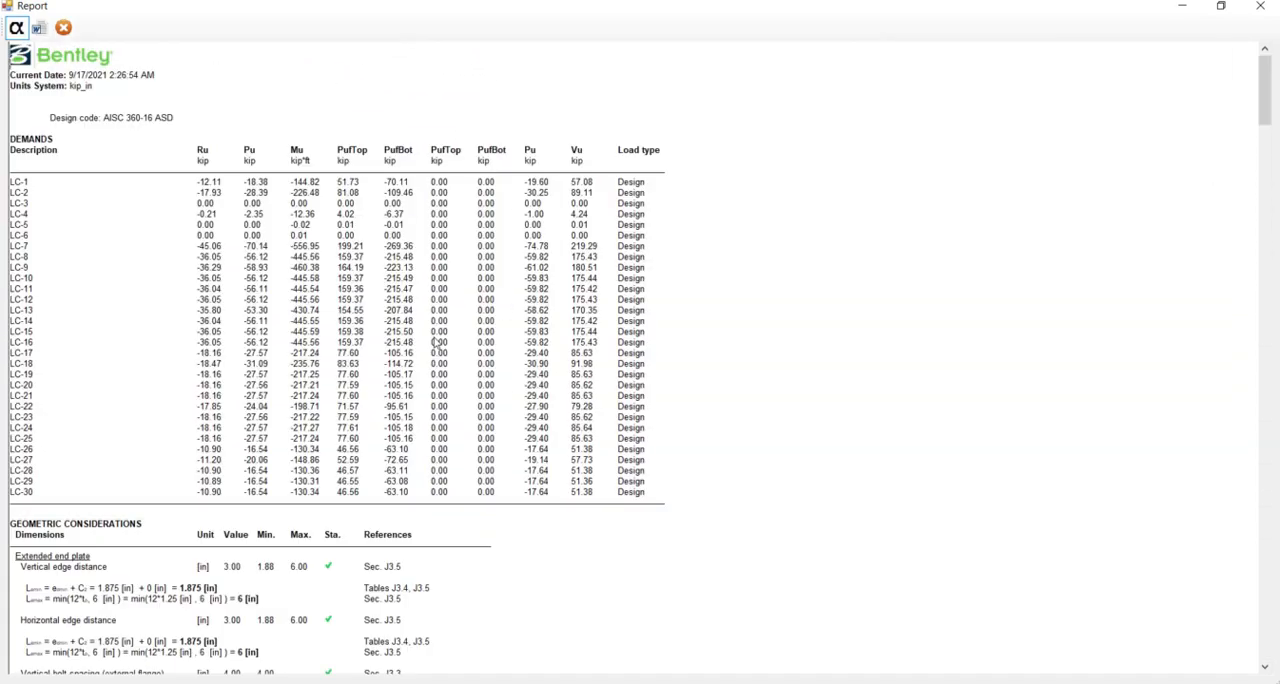
{"action": "scroll", "coordinate": [680, 509], "scroll_direction": "down", "scroll_amount": 7}
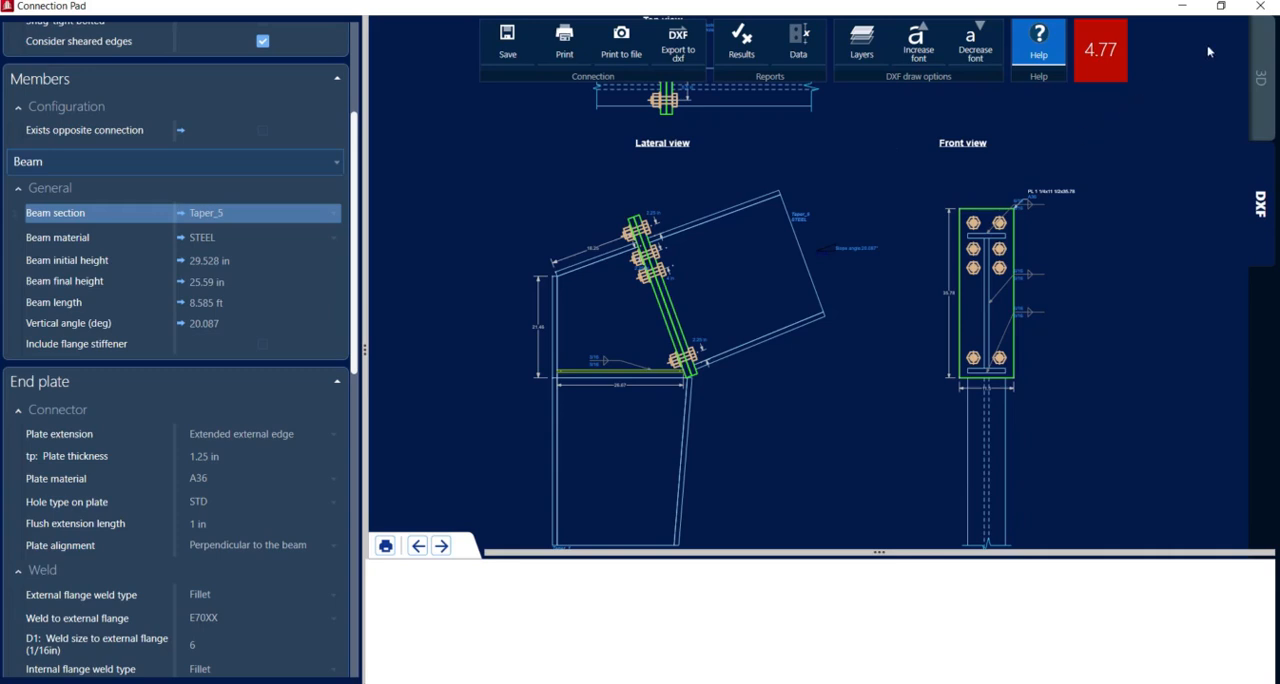
Close the knee connection's editor without saving the pending changes and clear the selection in the model
{"action": "left_click", "coordinate": [1260, 8]}
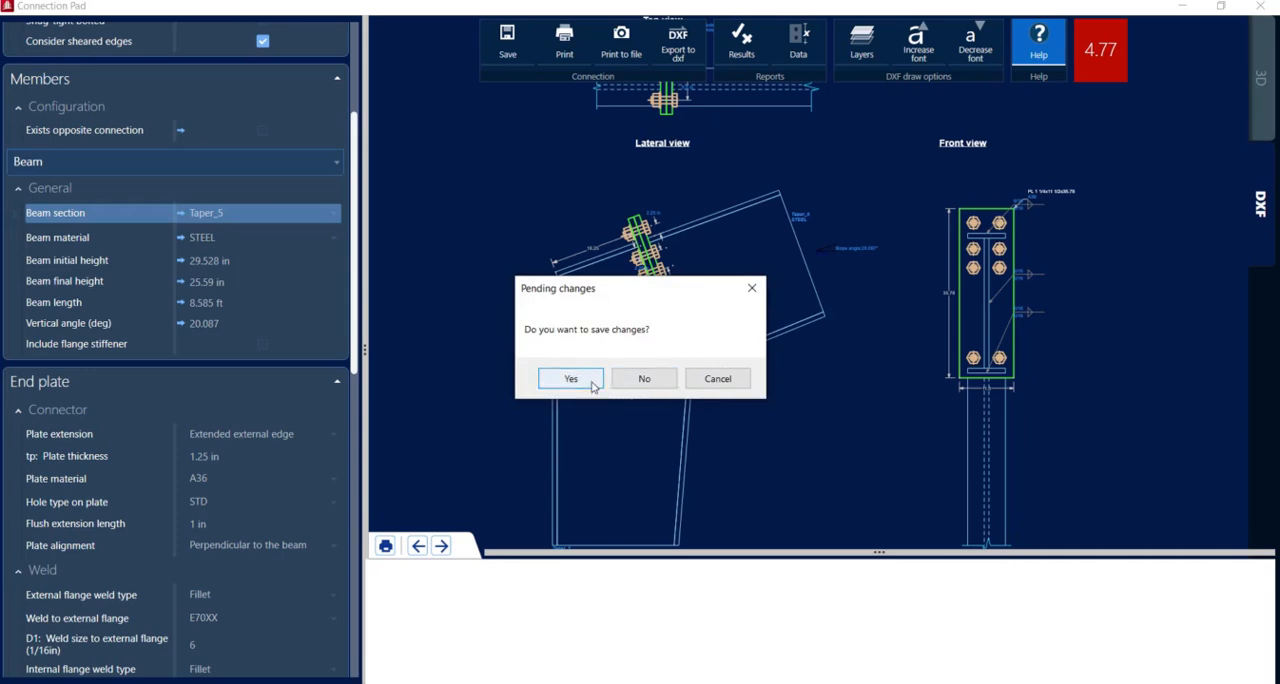
{"action": "left_click", "coordinate": [646, 382]}
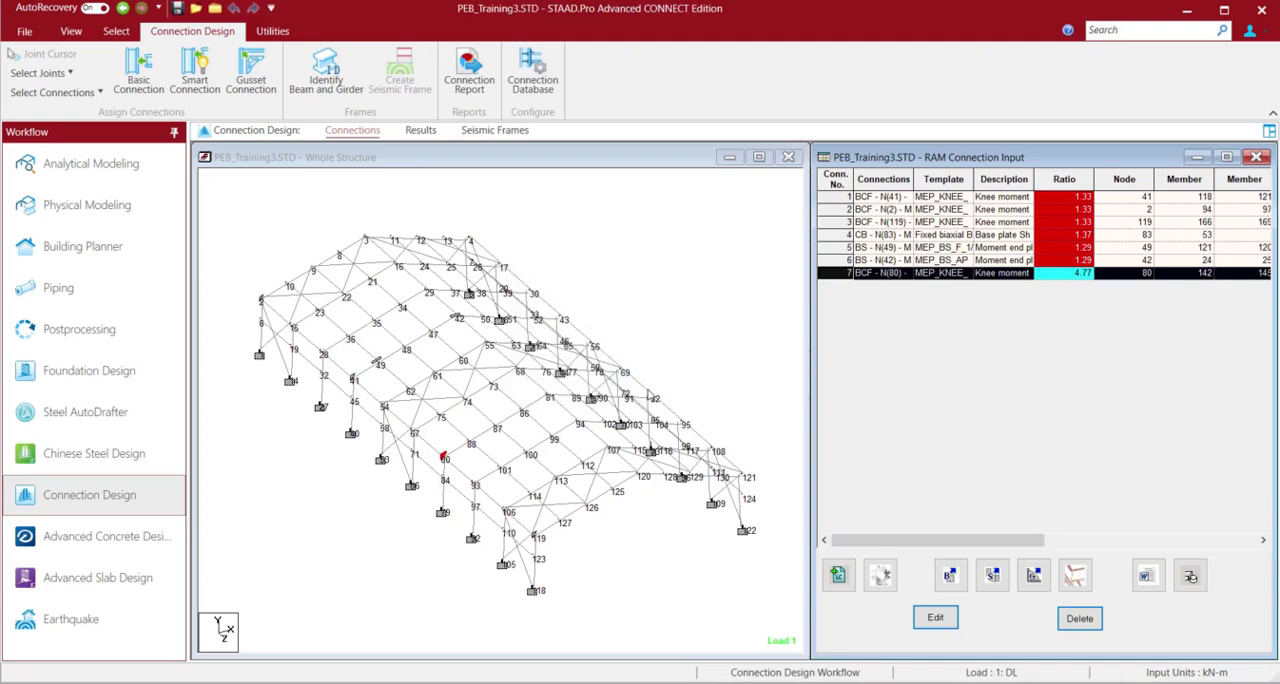
{"action": "left_click", "coordinate": [745, 228]}
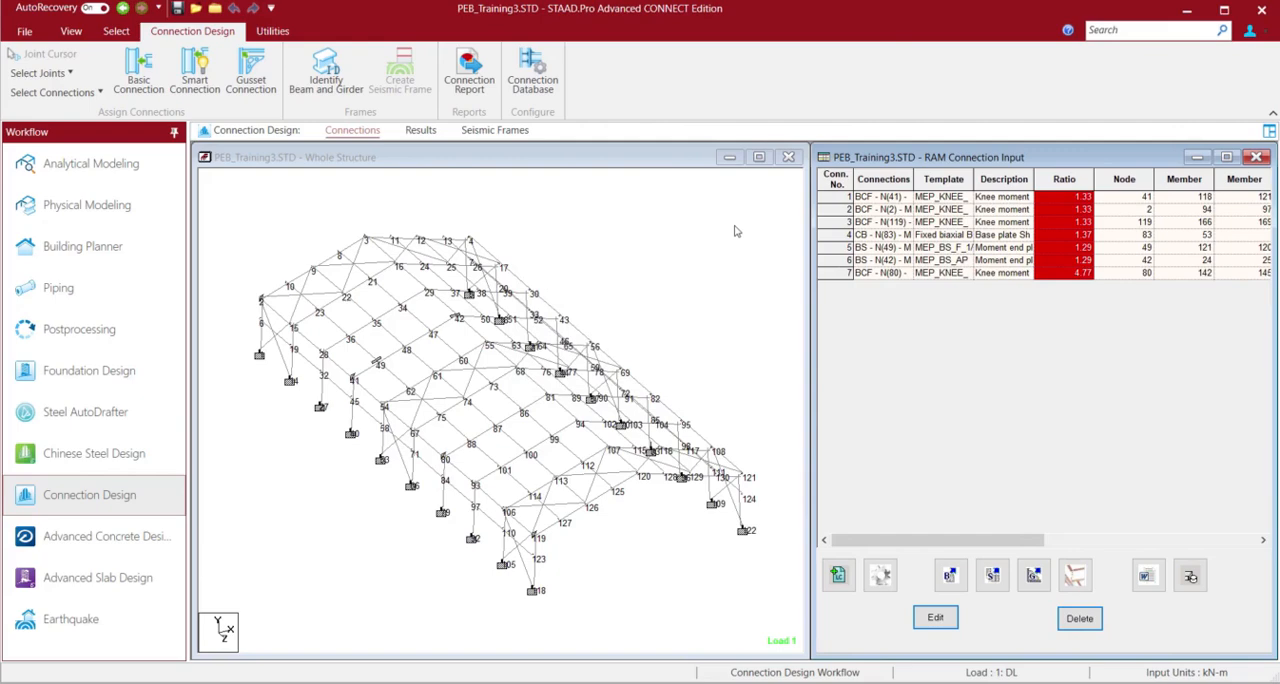
Select the rafter at node 80 and inspect its tapered profile from several angles in a 3D rendering
{"action": "left_click", "coordinate": [458, 450]}
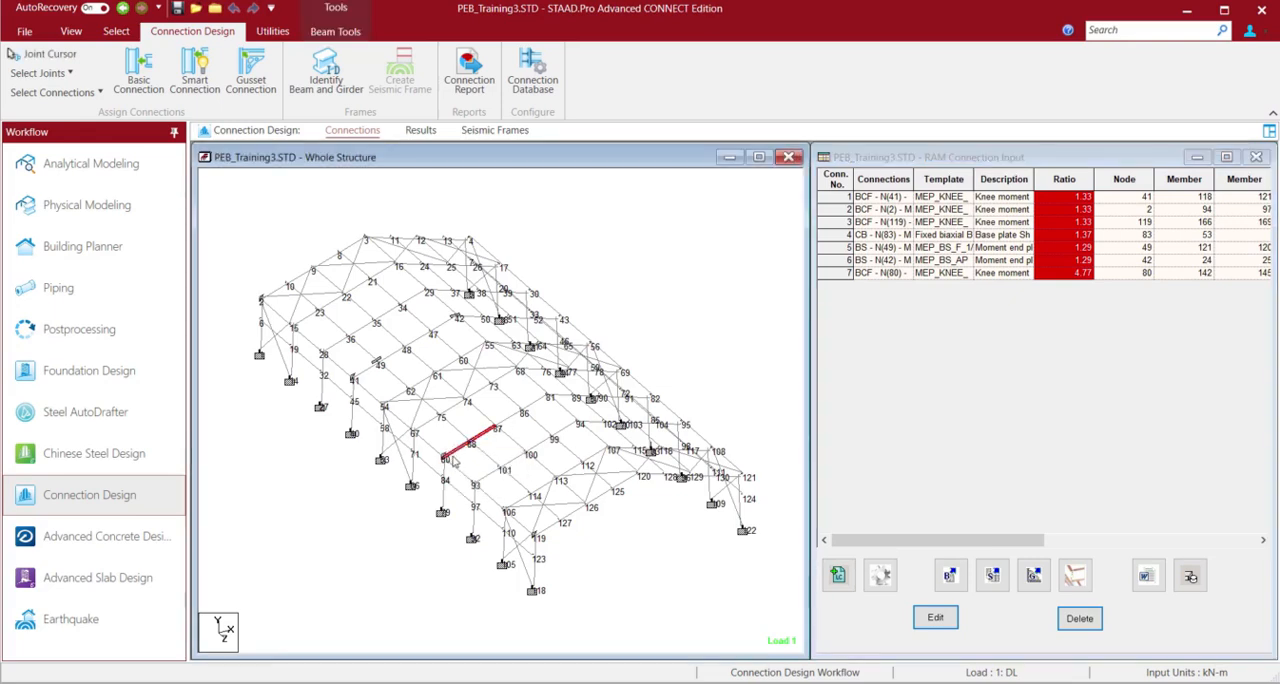
{"action": "left_click", "coordinate": [71, 31]}
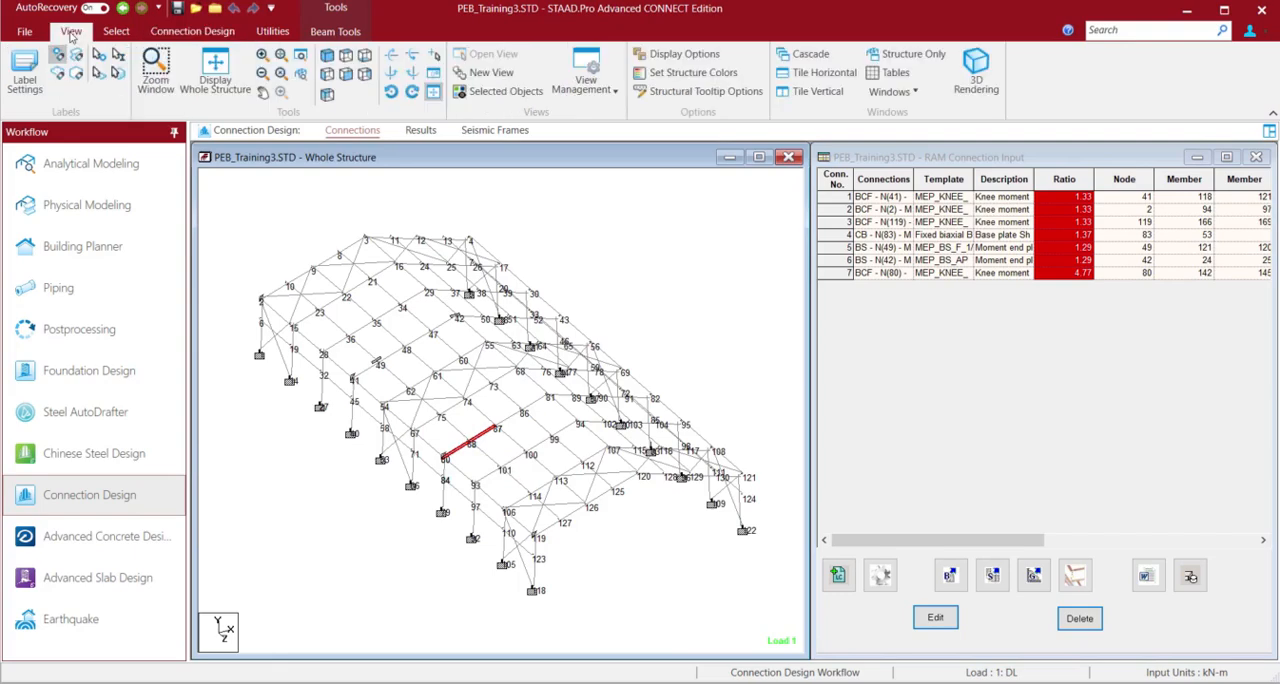
{"action": "left_click", "coordinate": [968, 76]}
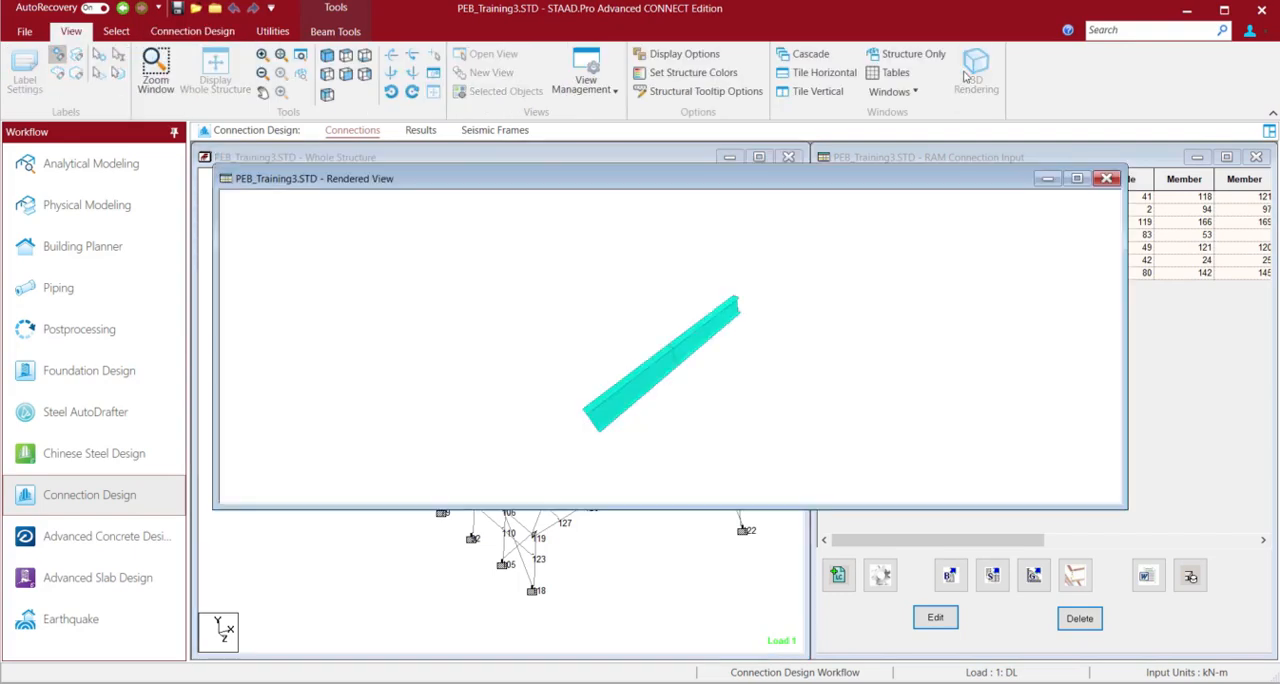
{"action": "left_click_drag", "start_coordinate": [686, 399], "coordinate": [600, 311]}
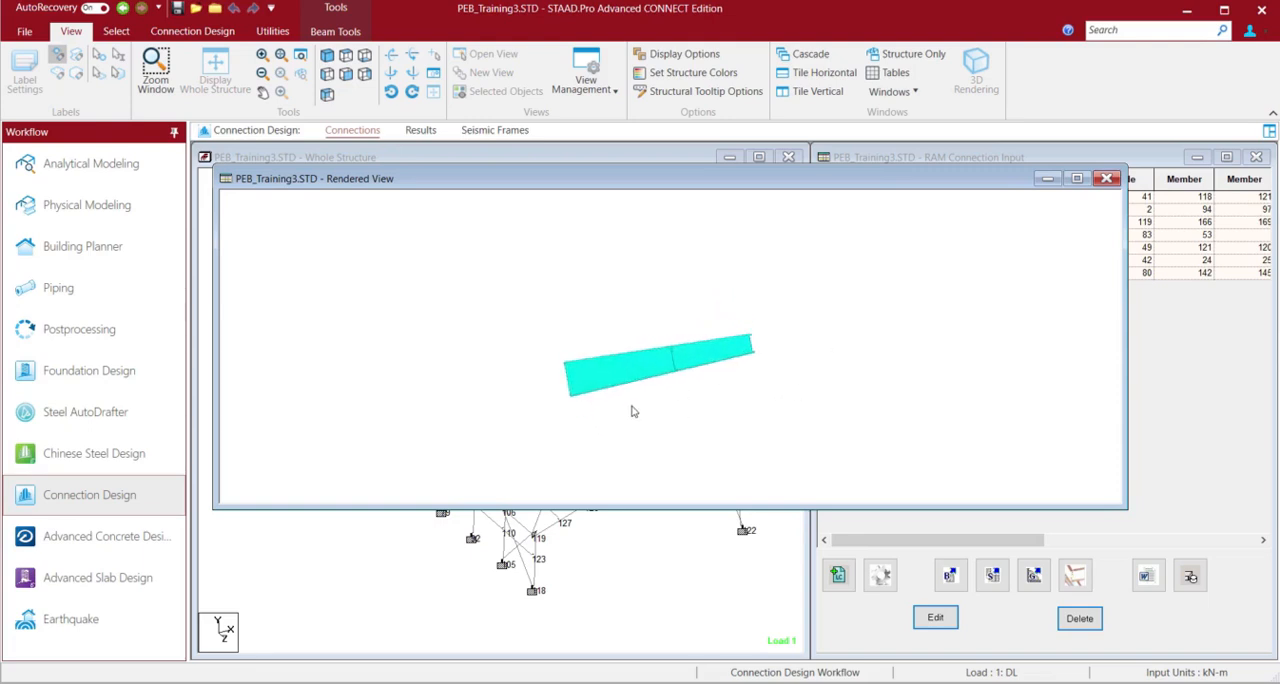
{"action": "left_click_drag", "start_coordinate": [631, 409], "coordinate": [758, 386]}
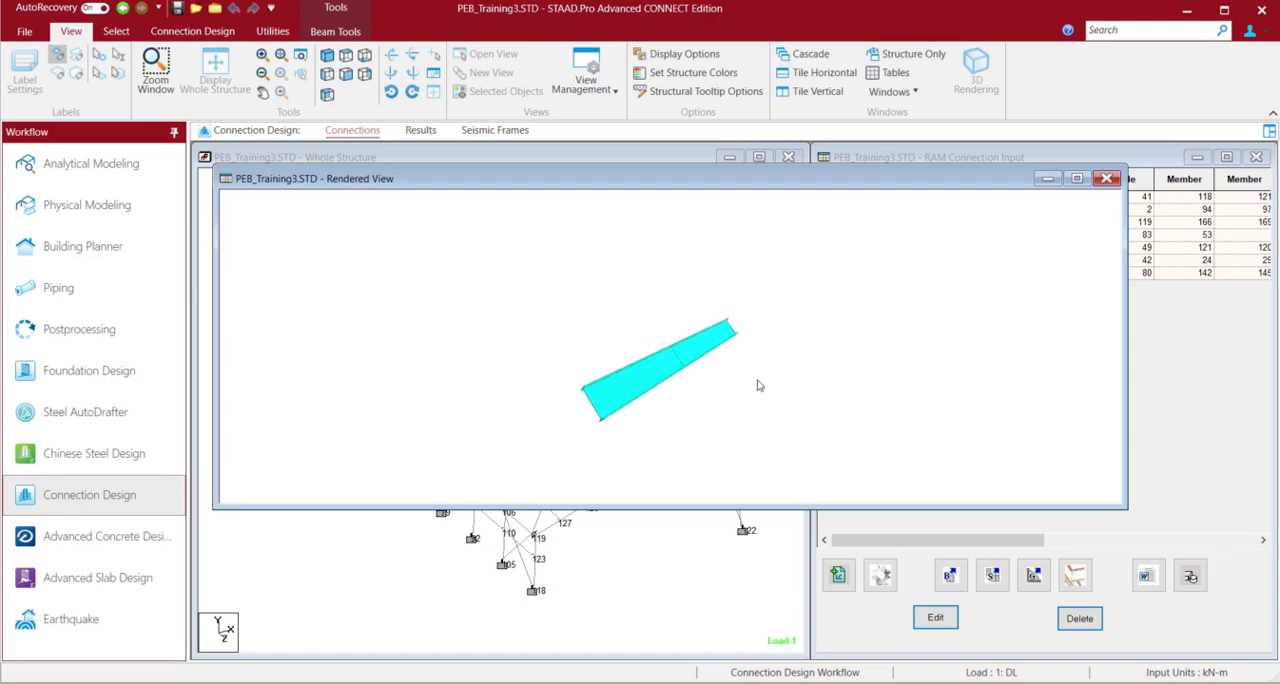
{"action": "left_click", "coordinate": [1105, 179]}
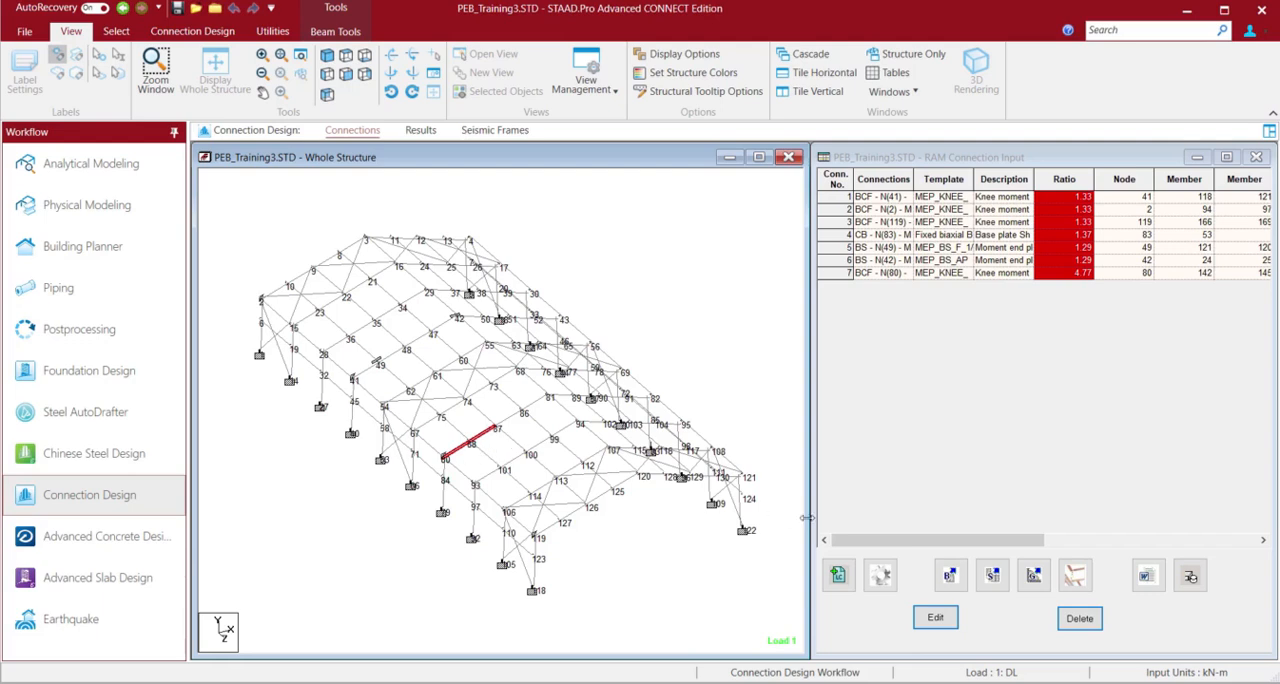
Start a new basic connection and choose the Moment End Plate BS (beam splice) connection type
{"action": "left_click", "coordinate": [952, 576]}
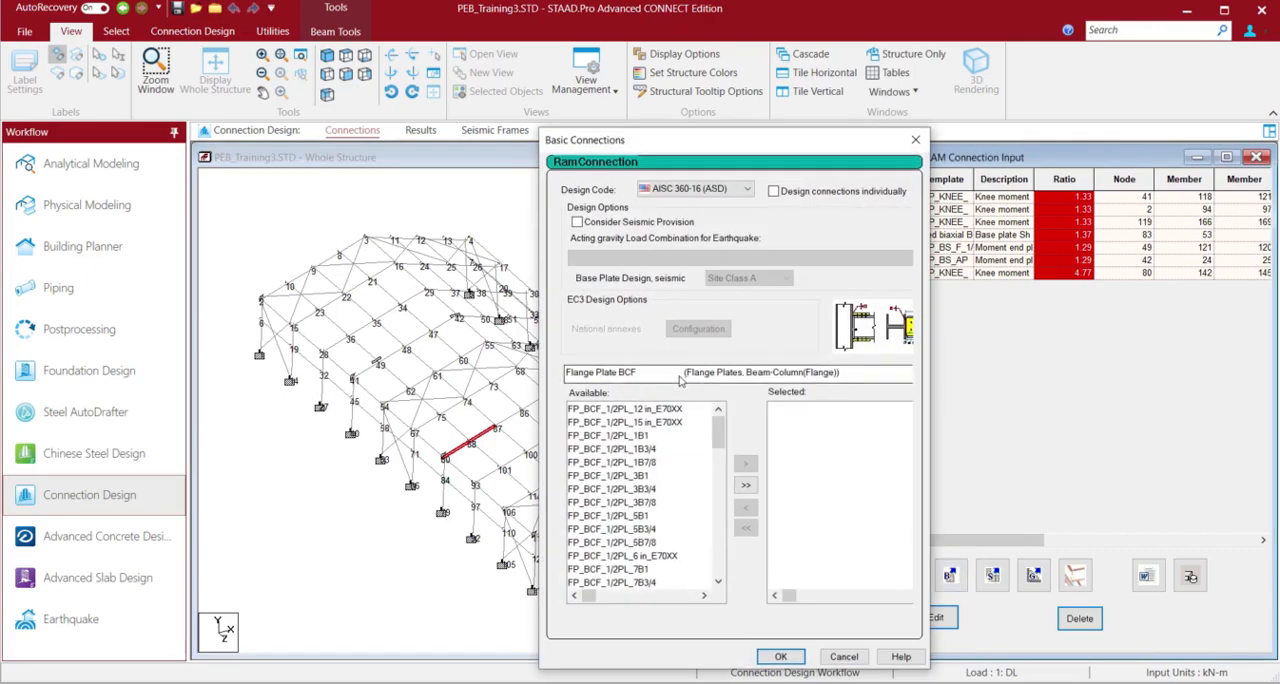
{"action": "left_click", "coordinate": [680, 376]}
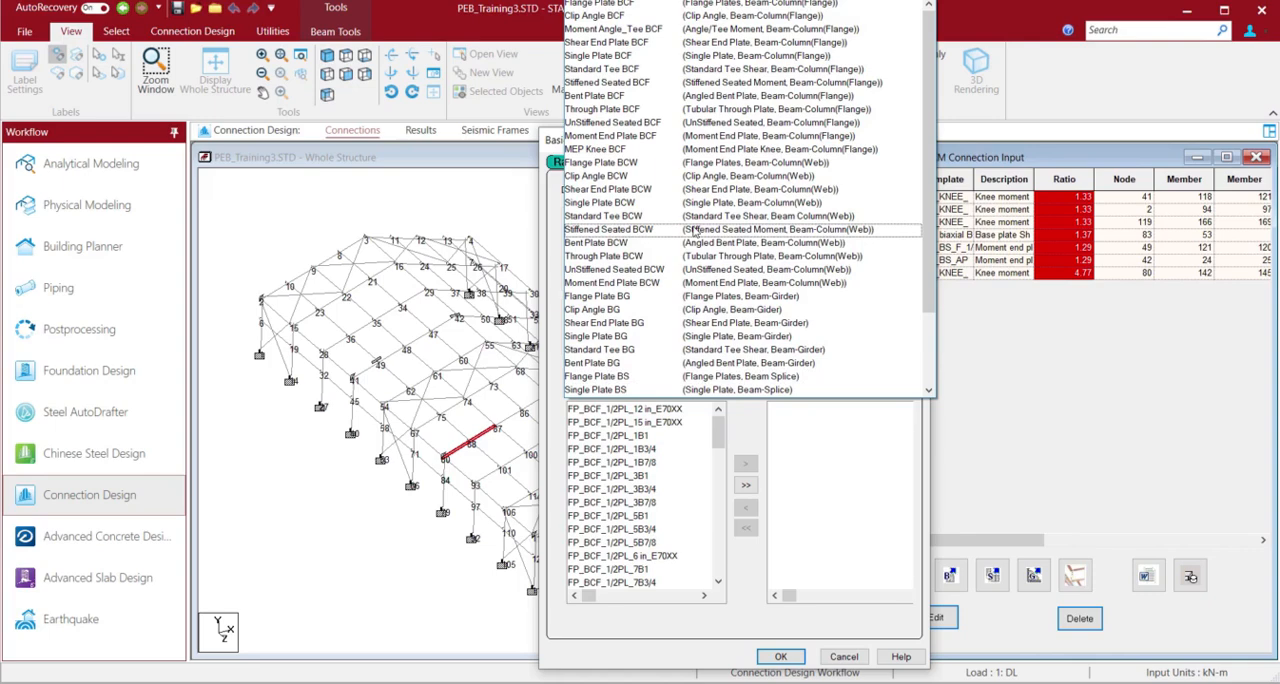
{"action": "scroll", "coordinate": [693, 230], "scroll_direction": "down", "scroll_amount": 2}
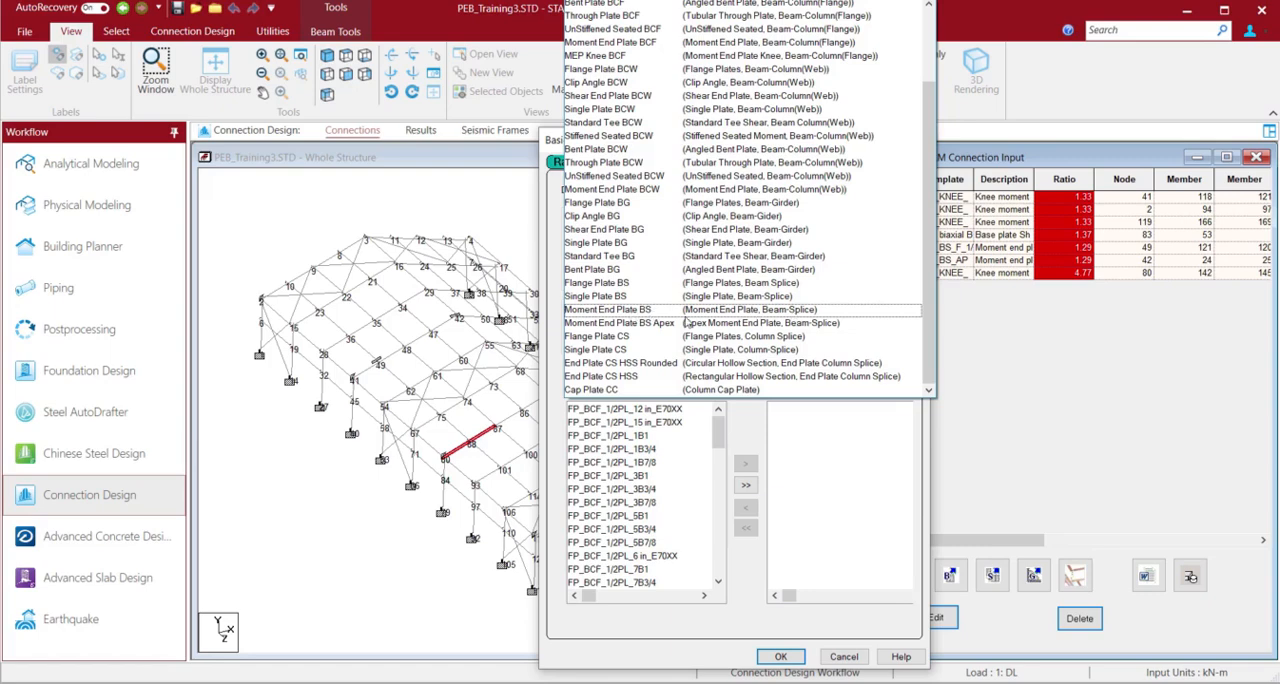
{"action": "left_click", "coordinate": [644, 310]}
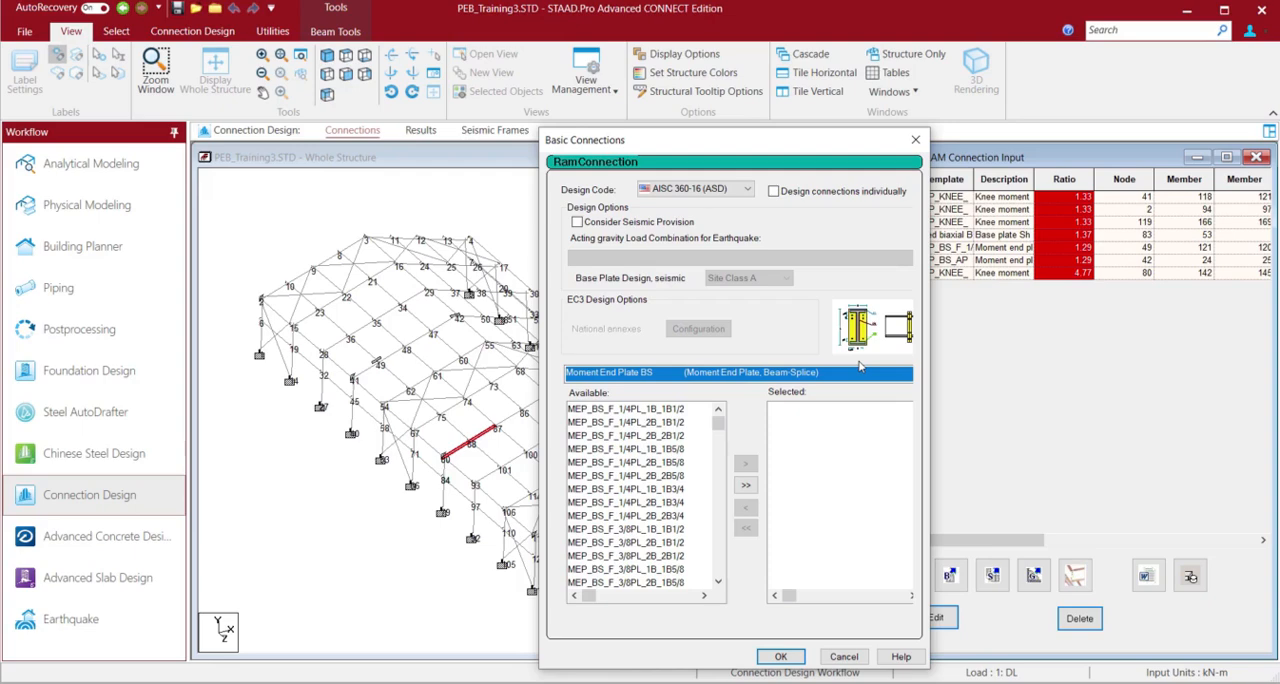
Add all available Moment End Plate BS templates to the connection and run the design for the selected rafter splice
{"action": "left_click", "coordinate": [745, 485]}
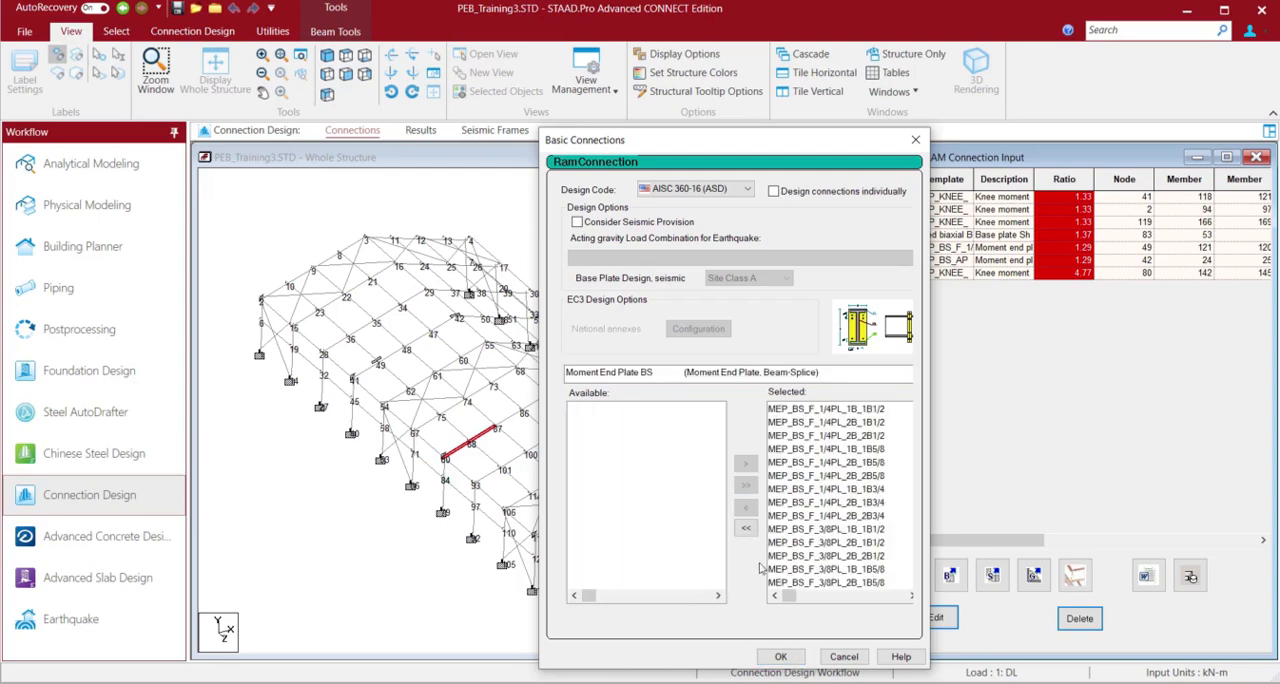
{"action": "left_click", "coordinate": [781, 656]}
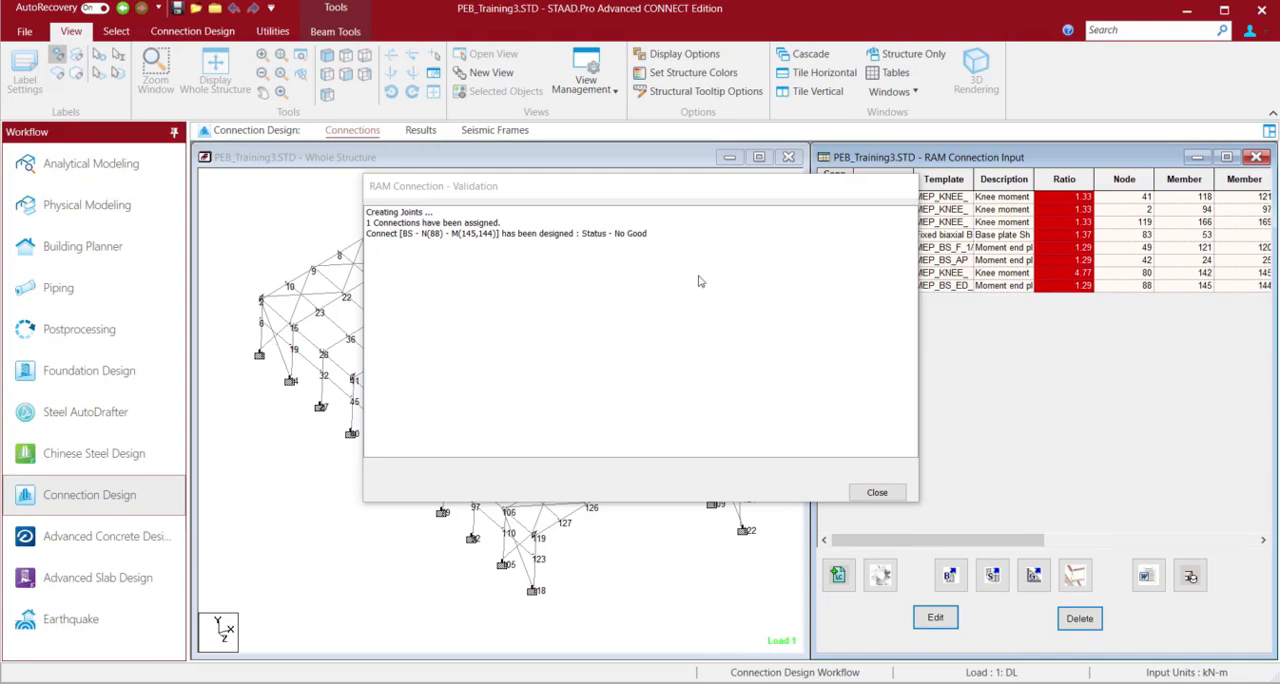
{"action": "left_click", "coordinate": [889, 492]}
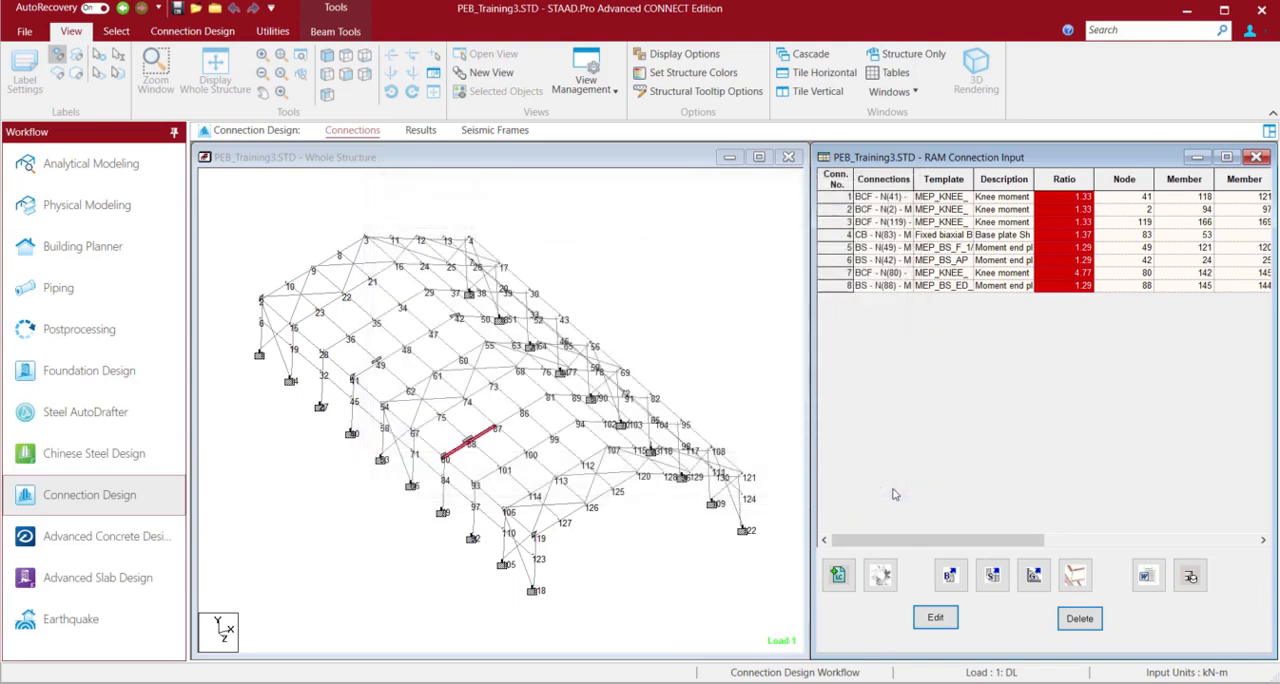
Open the splice connection at node 88 for editing and inspect its end plate and bolts in 3D
{"action": "left_click", "coordinate": [843, 289]}
{"action": "double_click", "coordinate": [842, 286]}
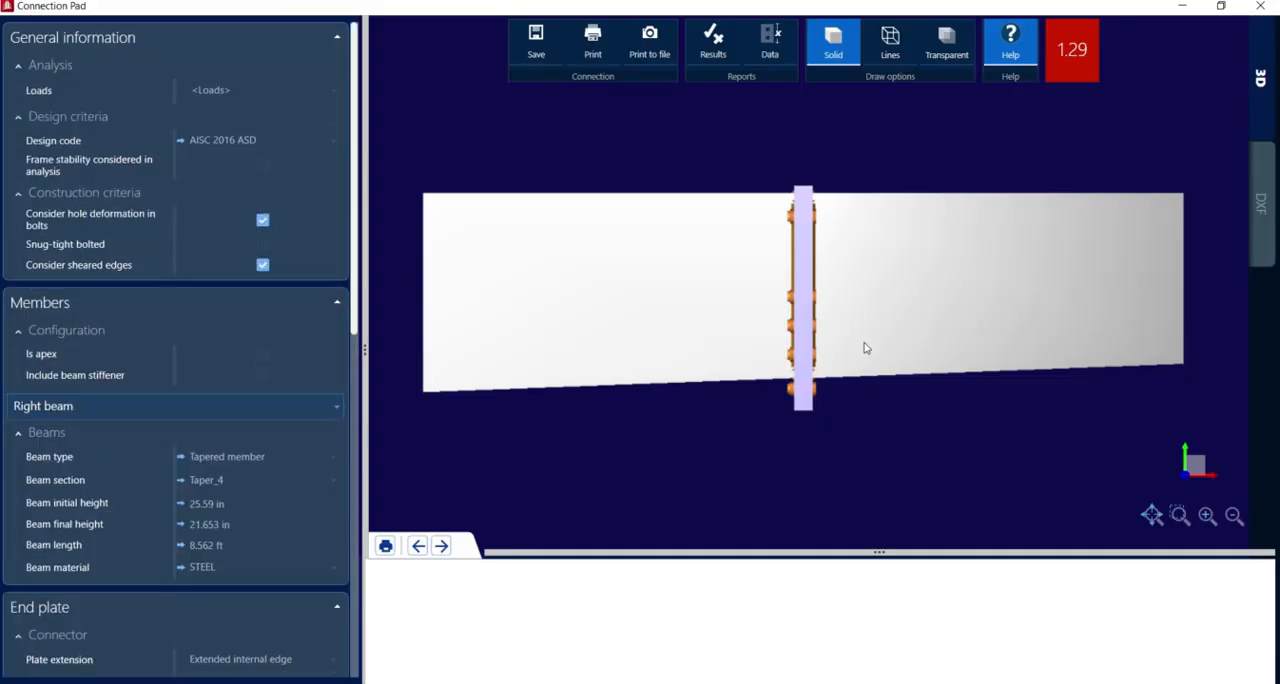
{"action": "left_click_drag", "start_coordinate": [866, 348], "coordinate": [943, 312]}
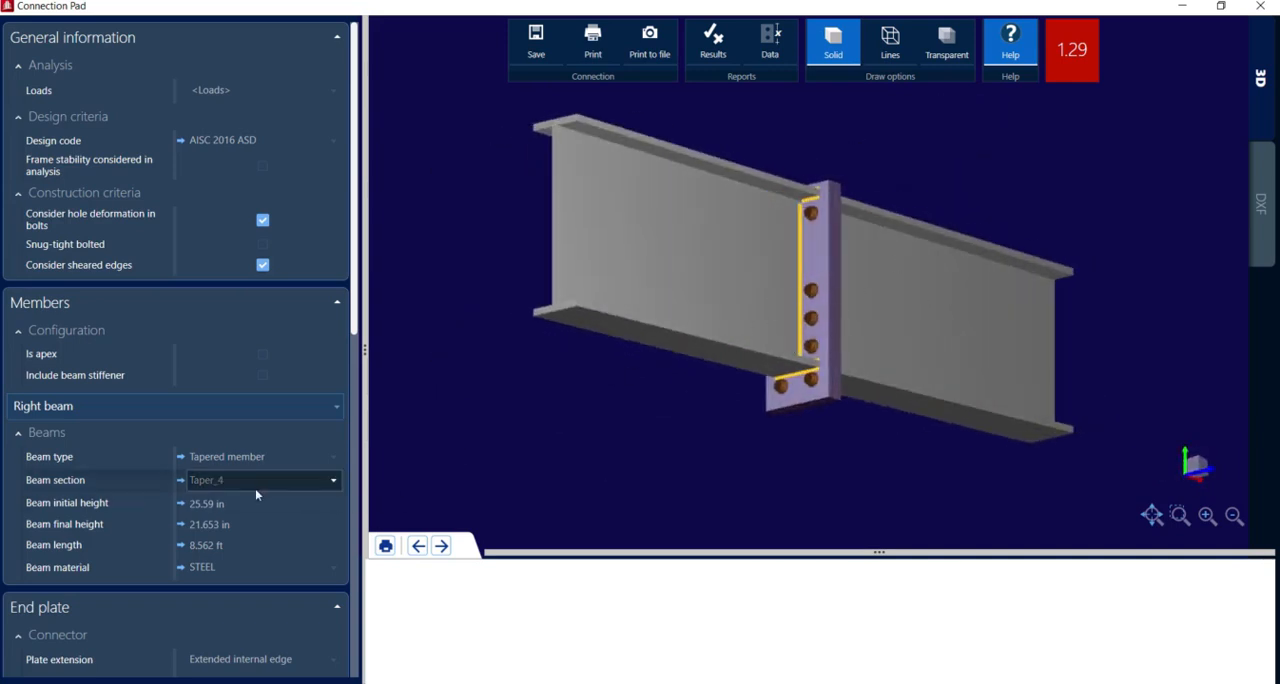
Set the splice's bolt rows number to 2 in both the bottom flange and top flange bolt groups
{"action": "scroll", "coordinate": [255, 488], "scroll_direction": "down", "scroll_amount": 3}
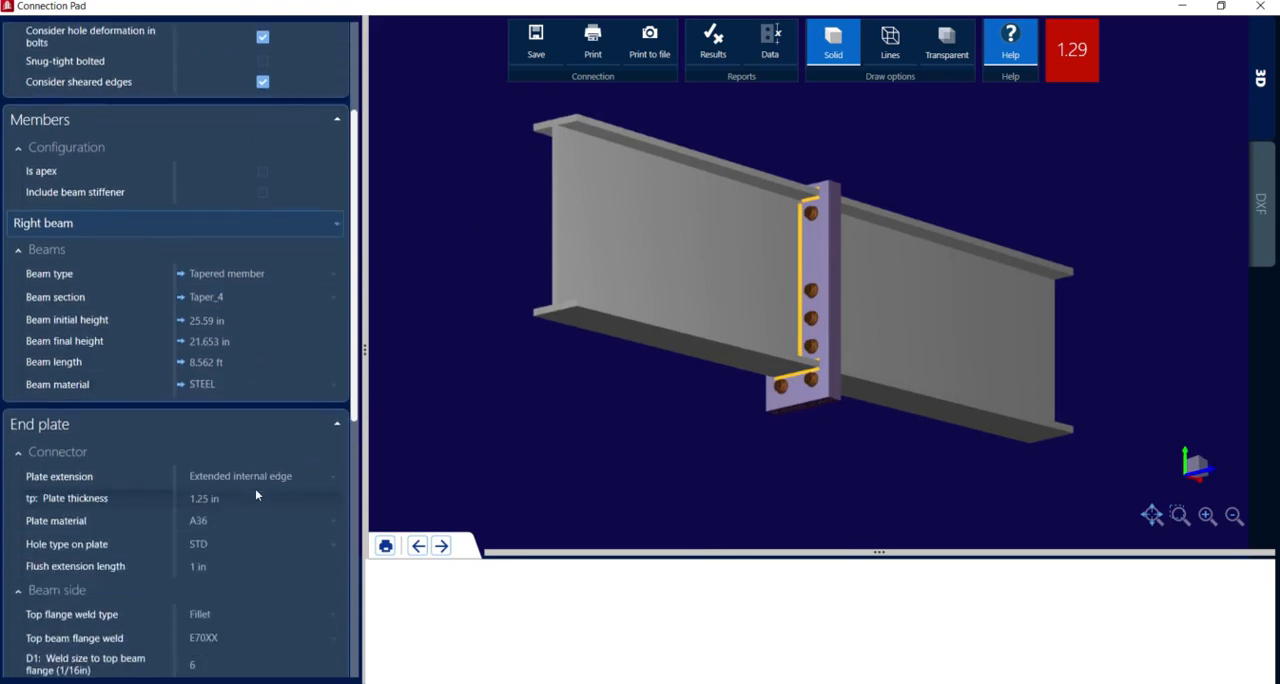
{"action": "scroll", "coordinate": [255, 488], "scroll_direction": "up", "scroll_amount": 2}
{"action": "scroll", "coordinate": [255, 488], "scroll_direction": "down", "scroll_amount": 10}
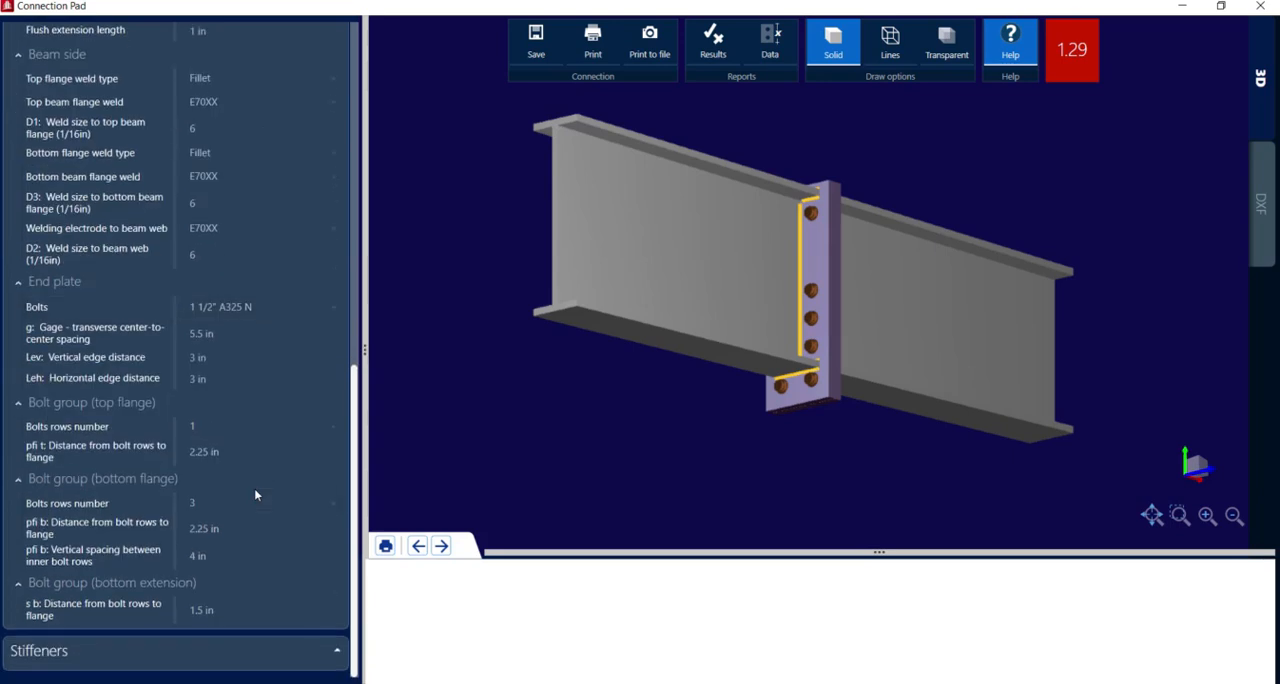
{"action": "left_click", "coordinate": [206, 504]}
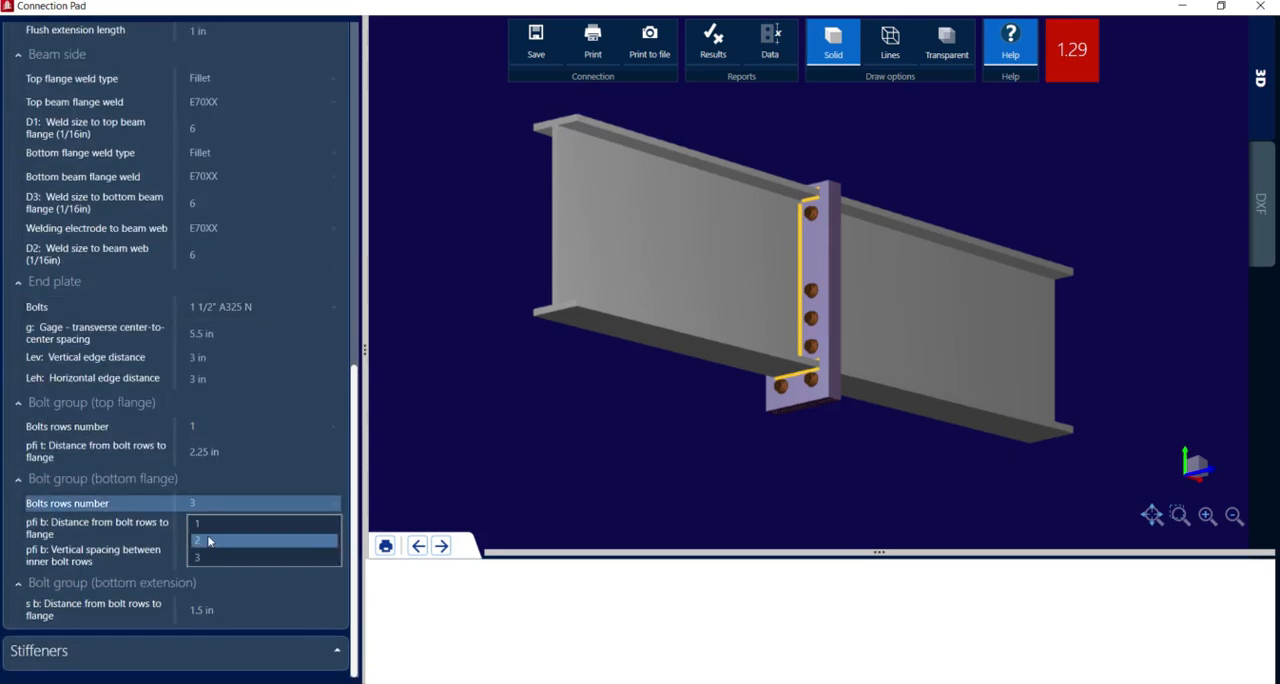
{"action": "left_click", "coordinate": [209, 540]}
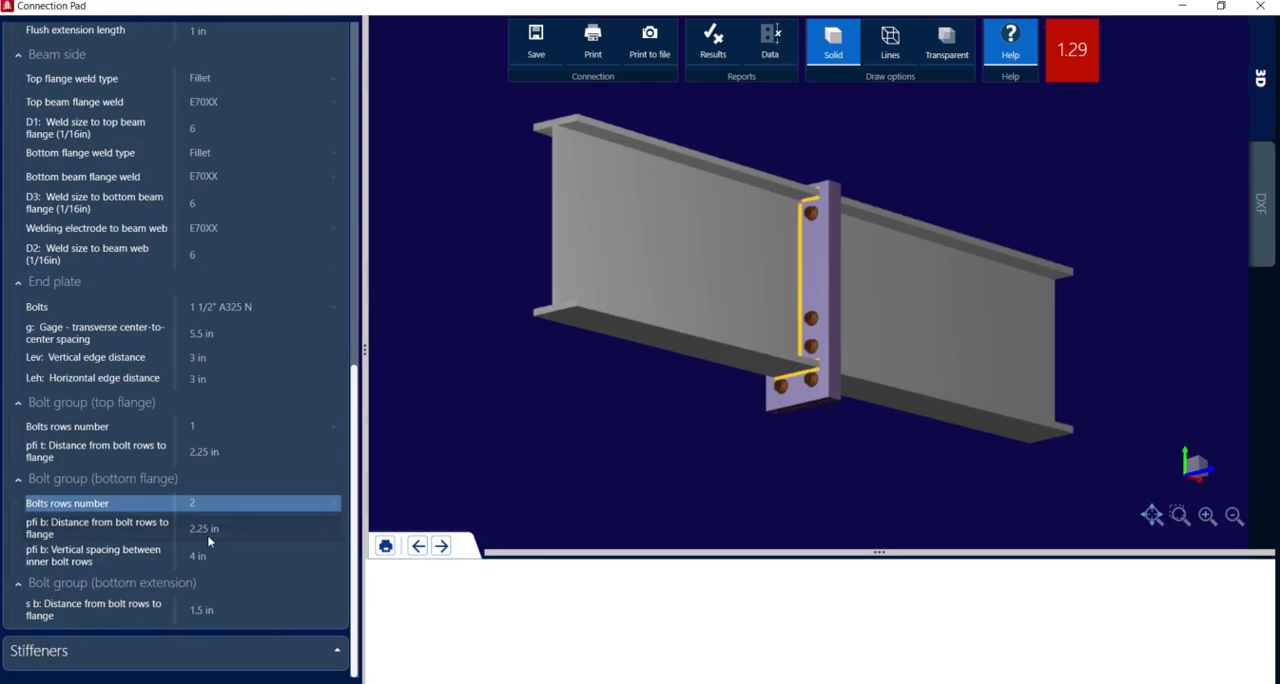
{"action": "left_click", "coordinate": [212, 426]}
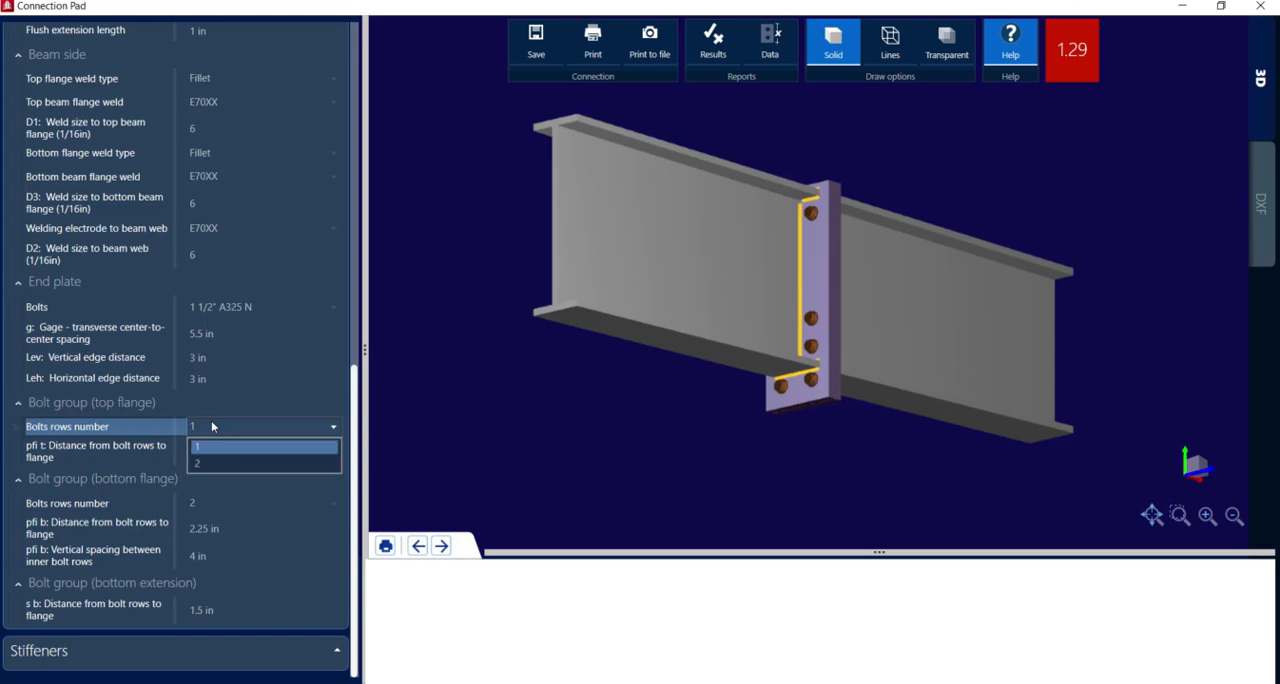
{"action": "left_click", "coordinate": [216, 464]}
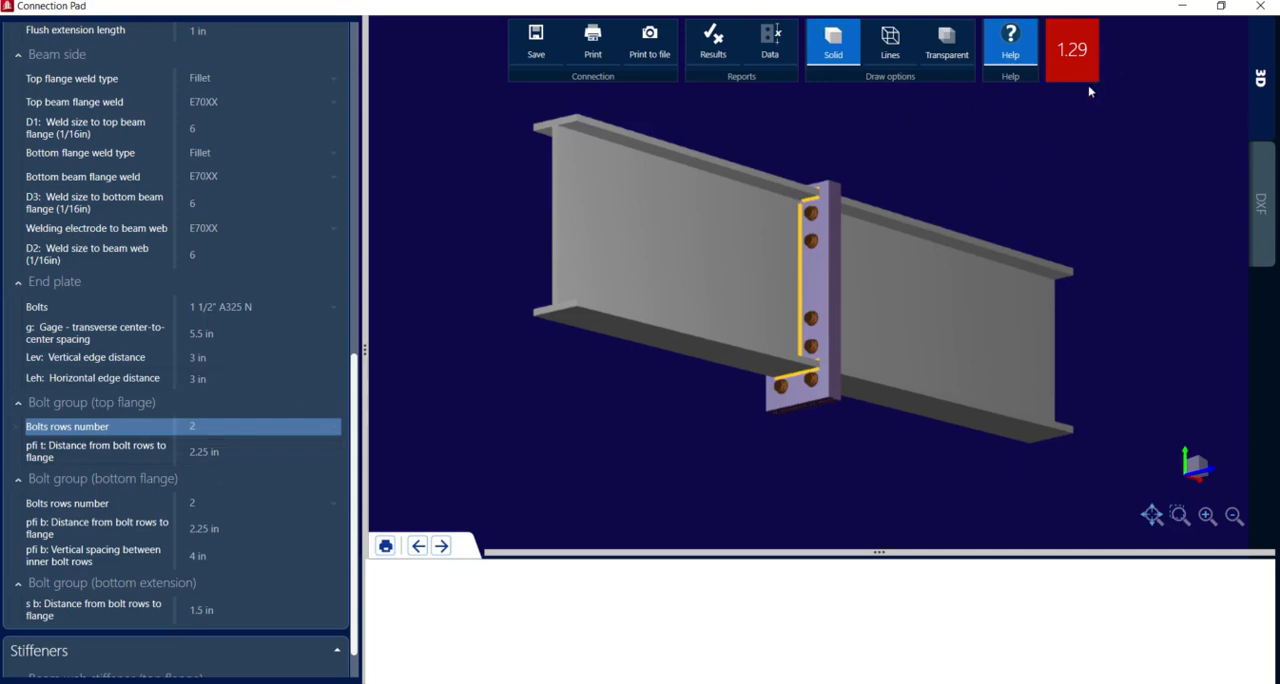
{"action": "left_click", "coordinate": [745, 56]}
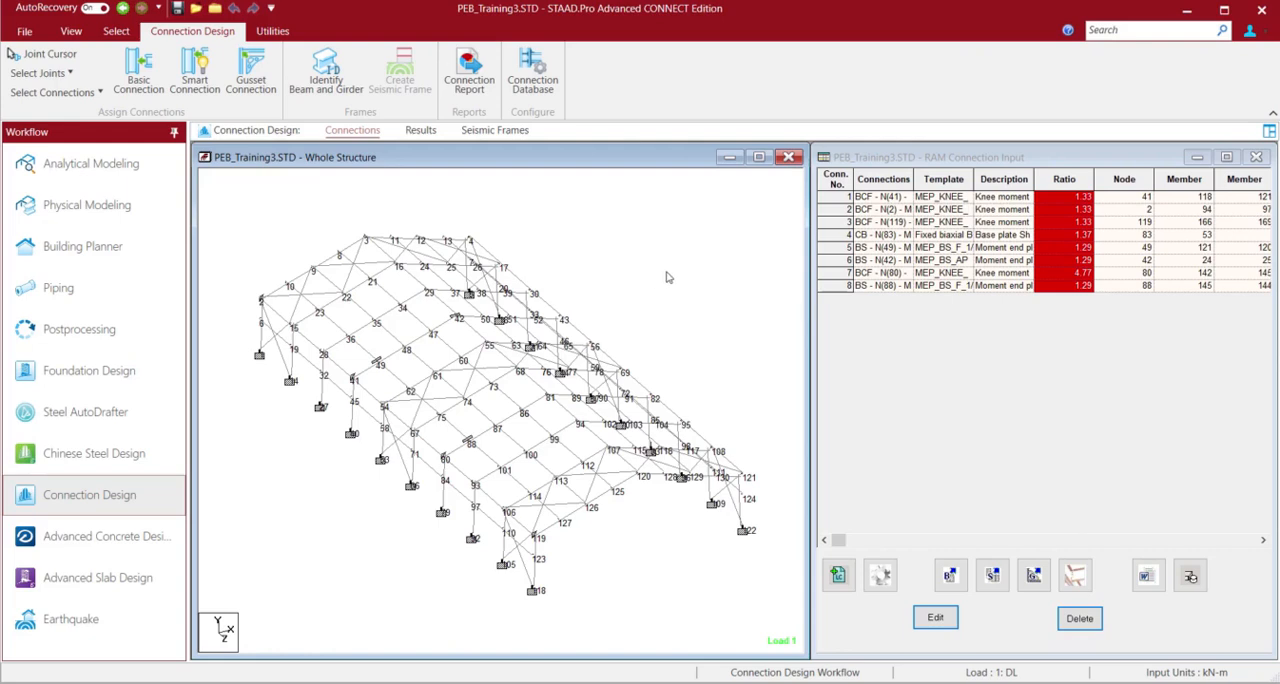
Select beams 51 and 52 meeting at apex node 81 and inspect them in a 3D rendering
{"action": "left_click", "coordinate": [535, 405]}
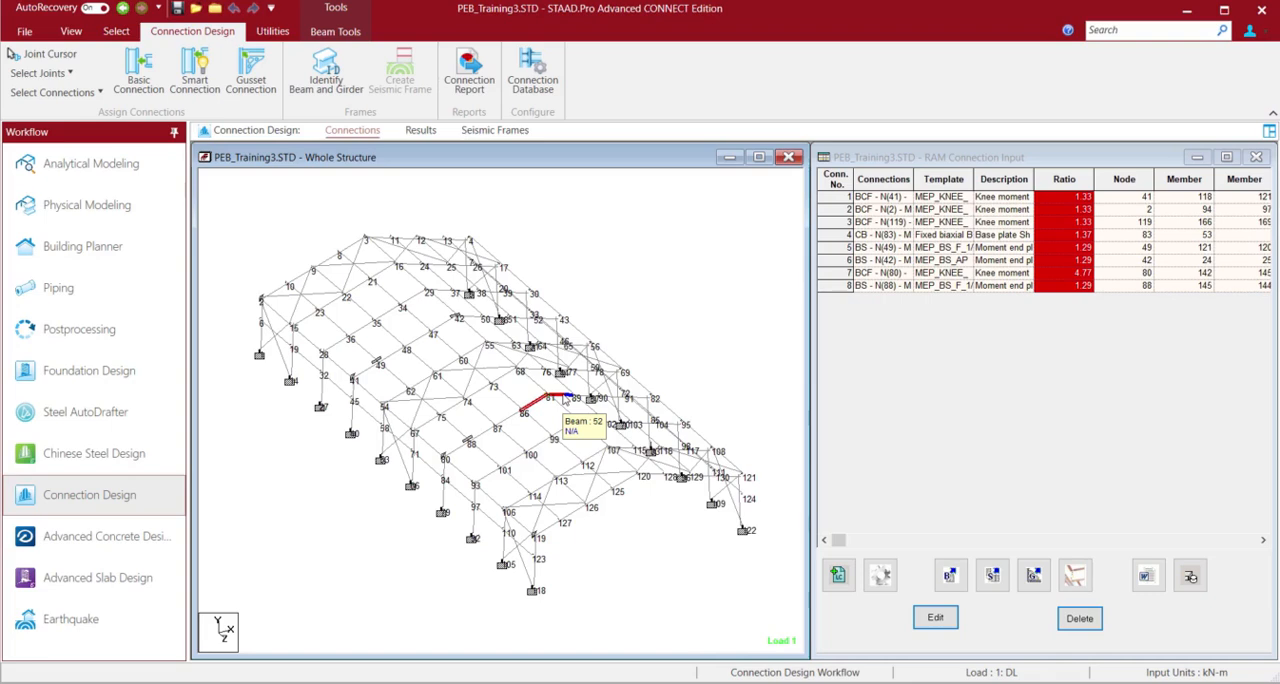
{"action": "left_click", "coordinate": [565, 399], "text": "ctrl"}
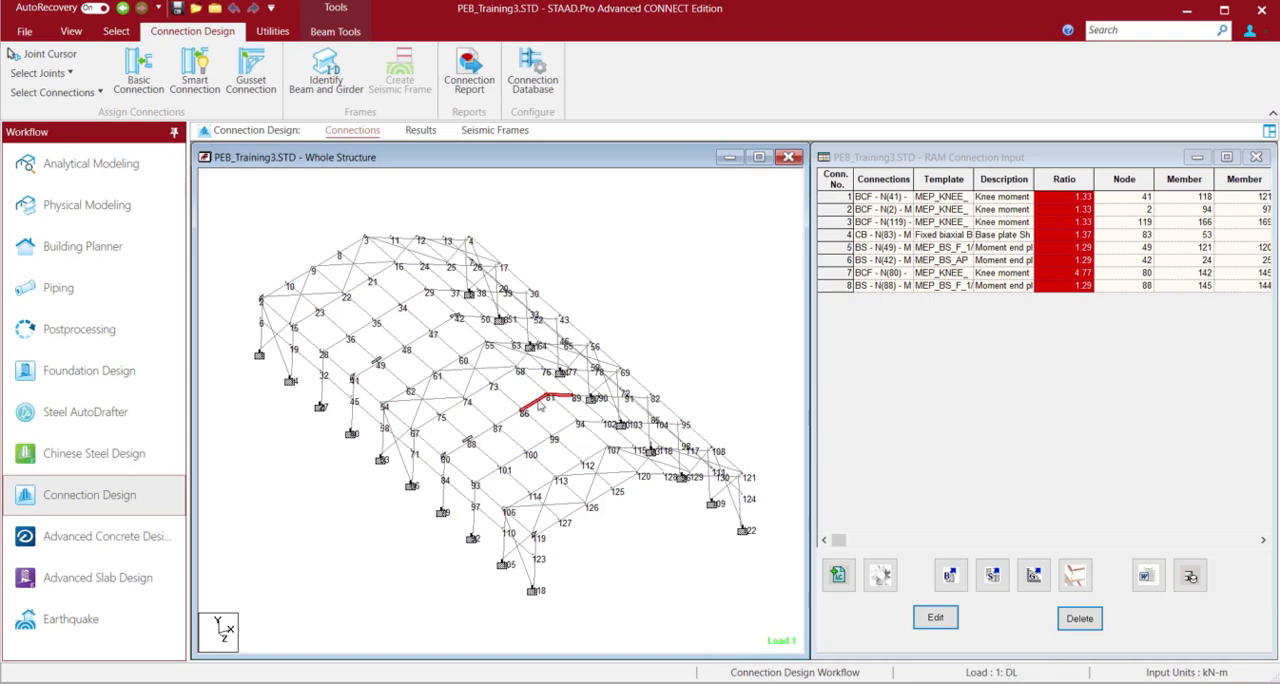
{"action": "left_click", "coordinate": [70, 32]}
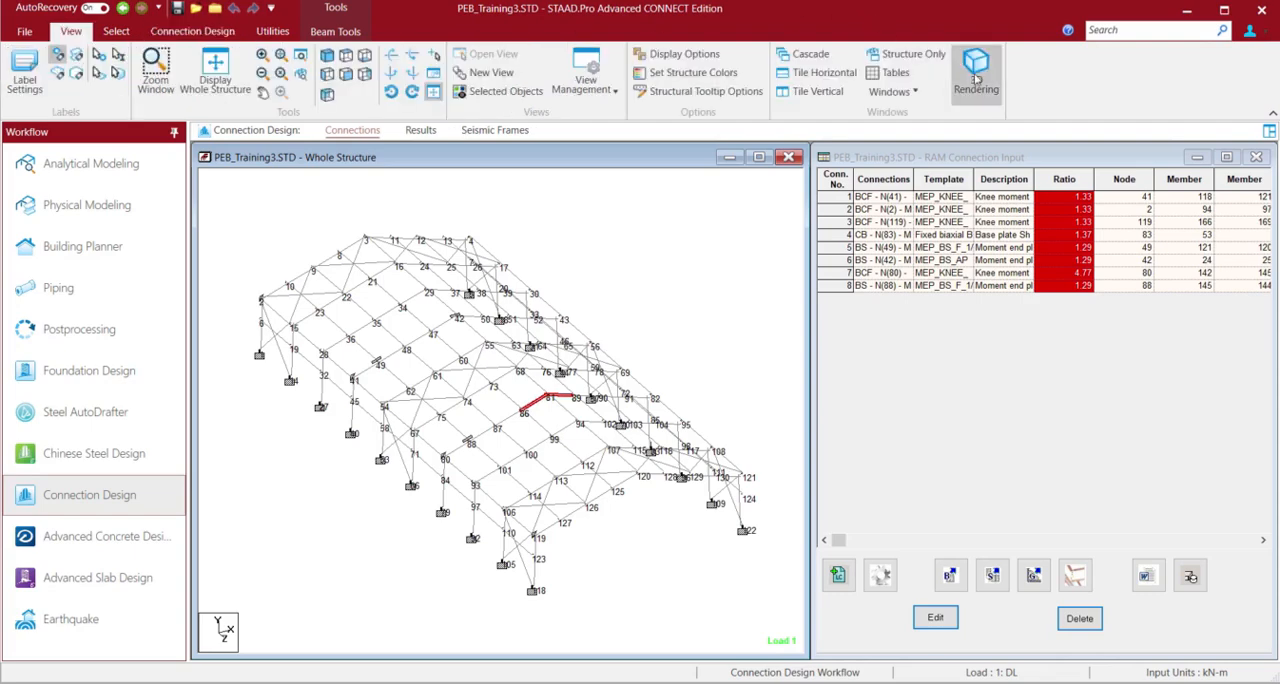
{"action": "left_click", "coordinate": [976, 74]}
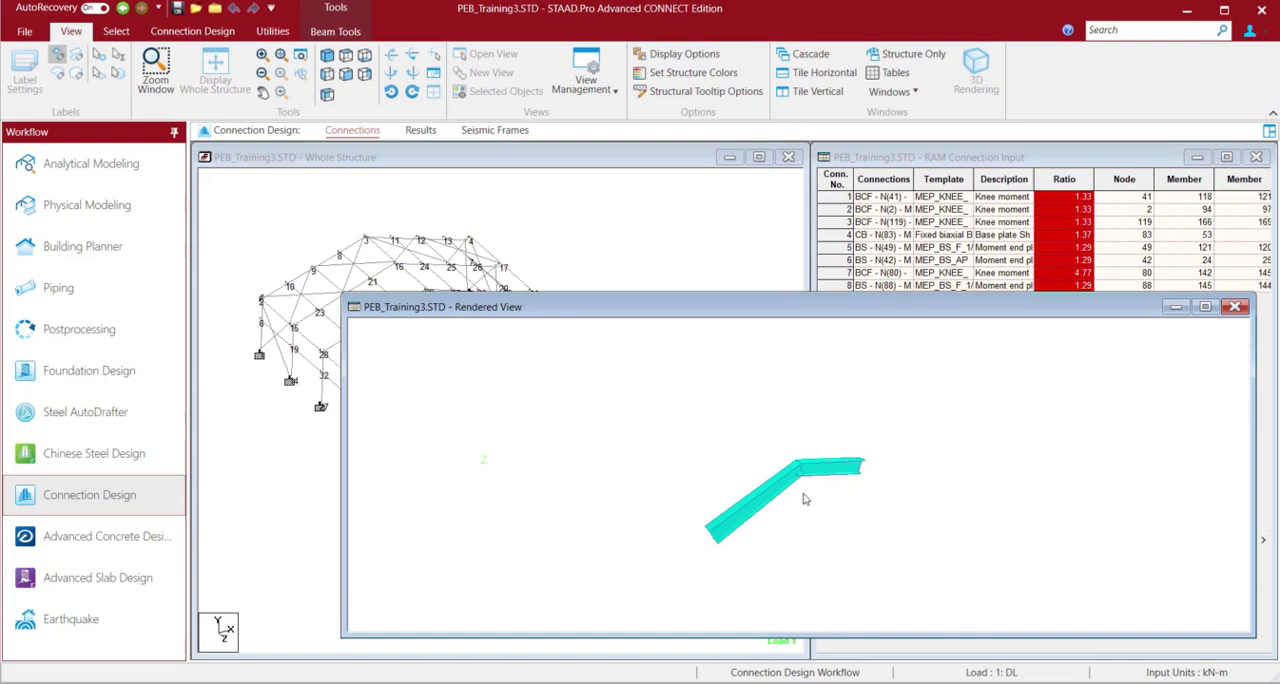
{"action": "left_click_drag", "start_coordinate": [806, 501], "coordinate": [677, 417]}
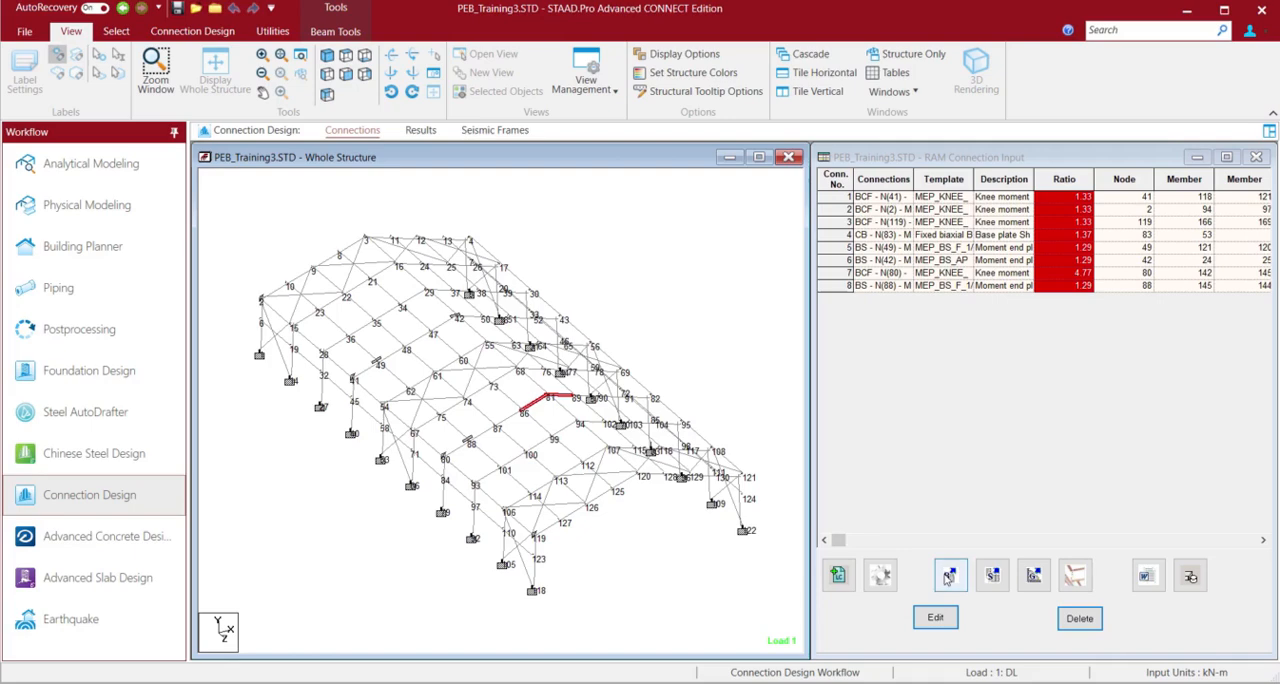
Design a Moment End Plate BS Apex basic connection for the selected beams using all available templates
{"action": "left_click", "coordinate": [949, 577]}
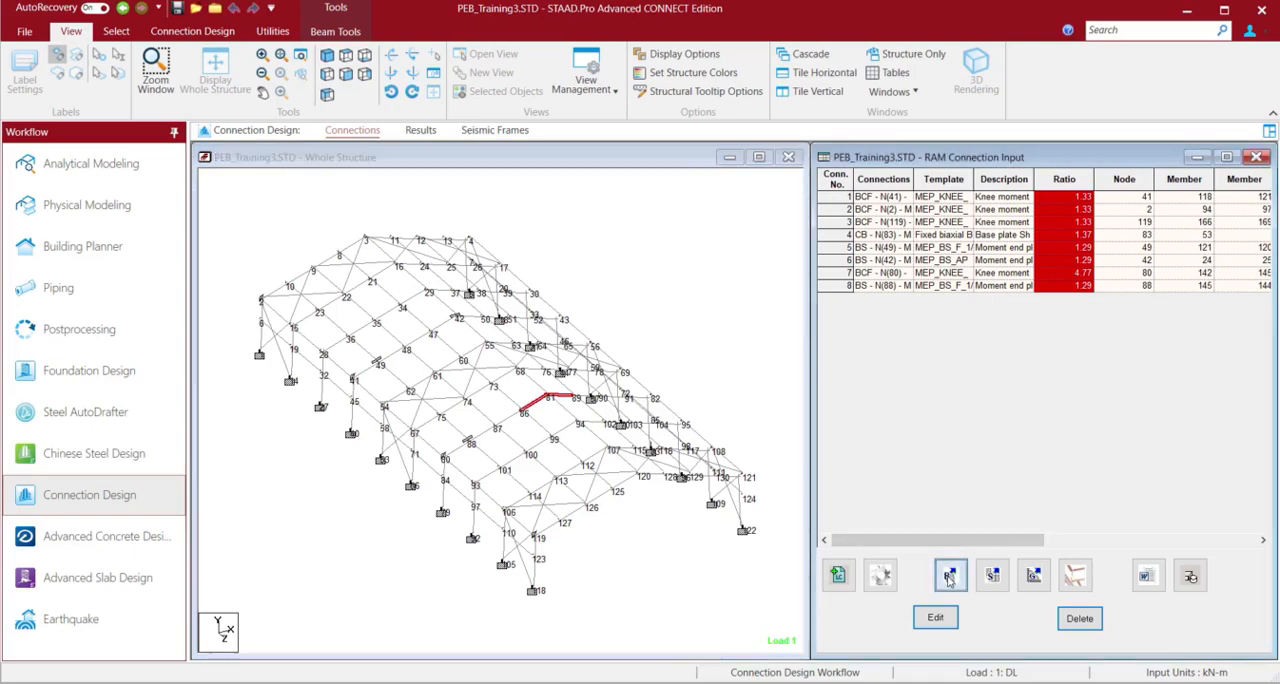
{"action": "left_click", "coordinate": [658, 376]}
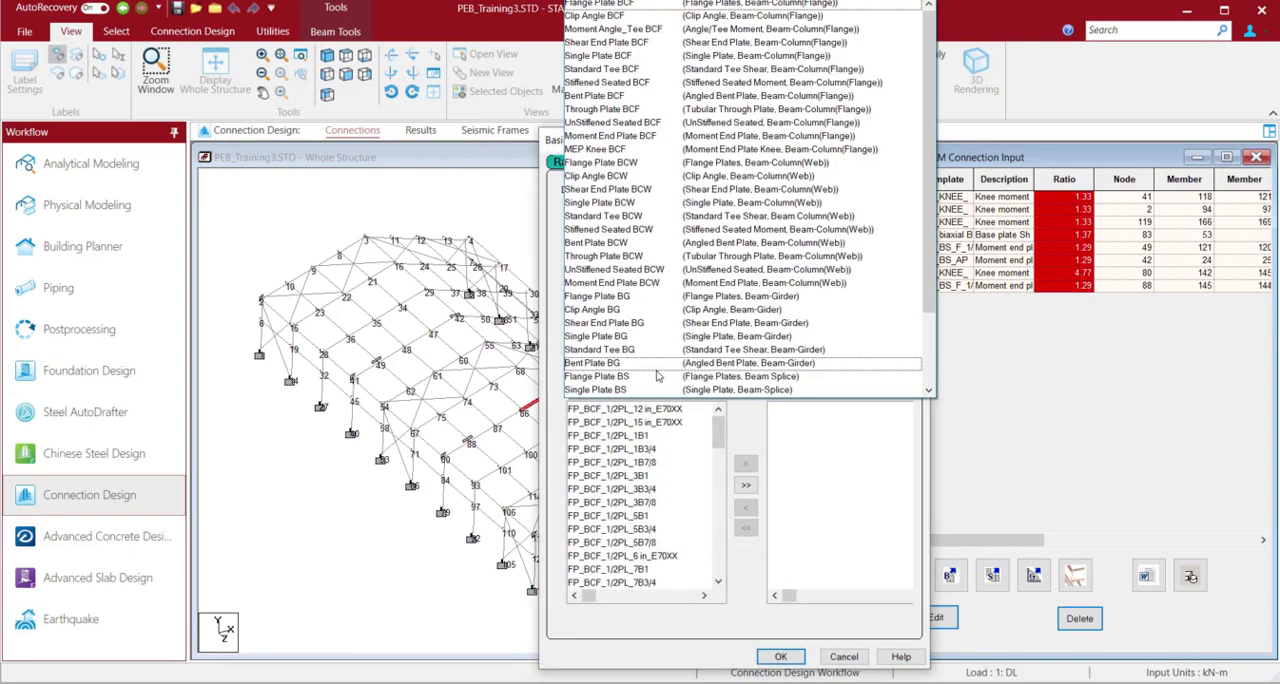
{"action": "scroll", "coordinate": [658, 376], "scroll_direction": "down", "scroll_amount": 3}
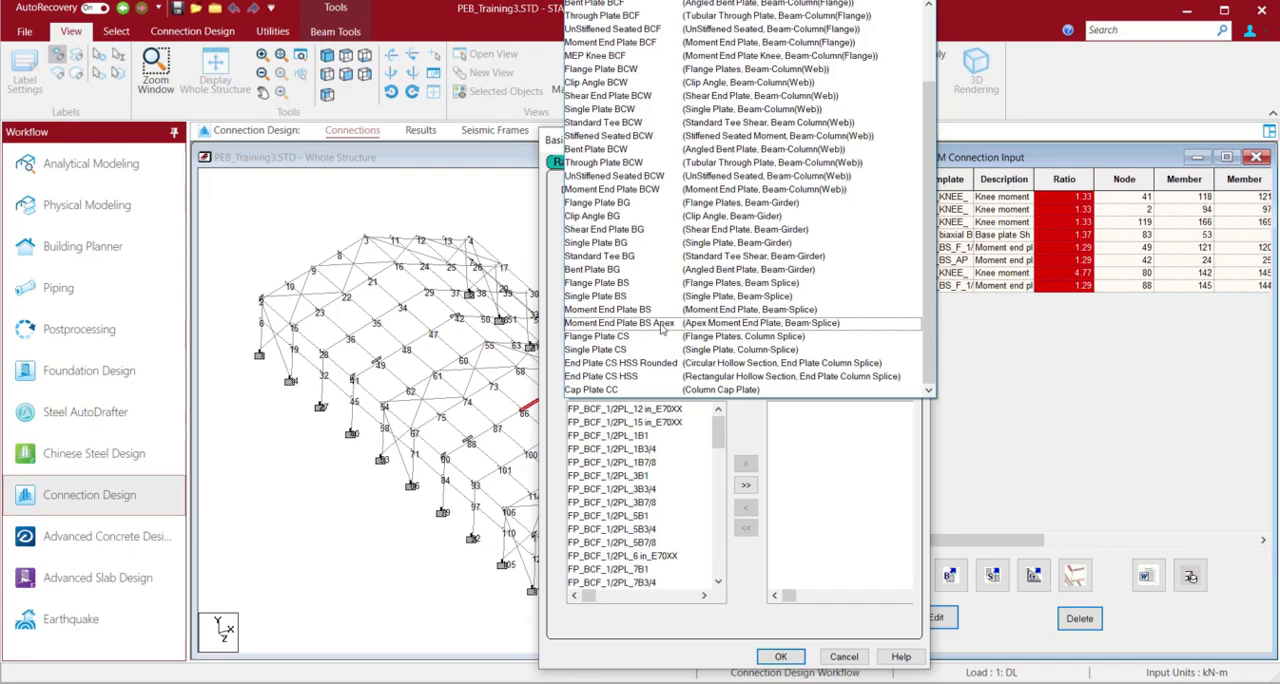
{"action": "left_click", "coordinate": [660, 325]}
{"action": "left_click", "coordinate": [748, 485]}
{"action": "left_click", "coordinate": [781, 656]}
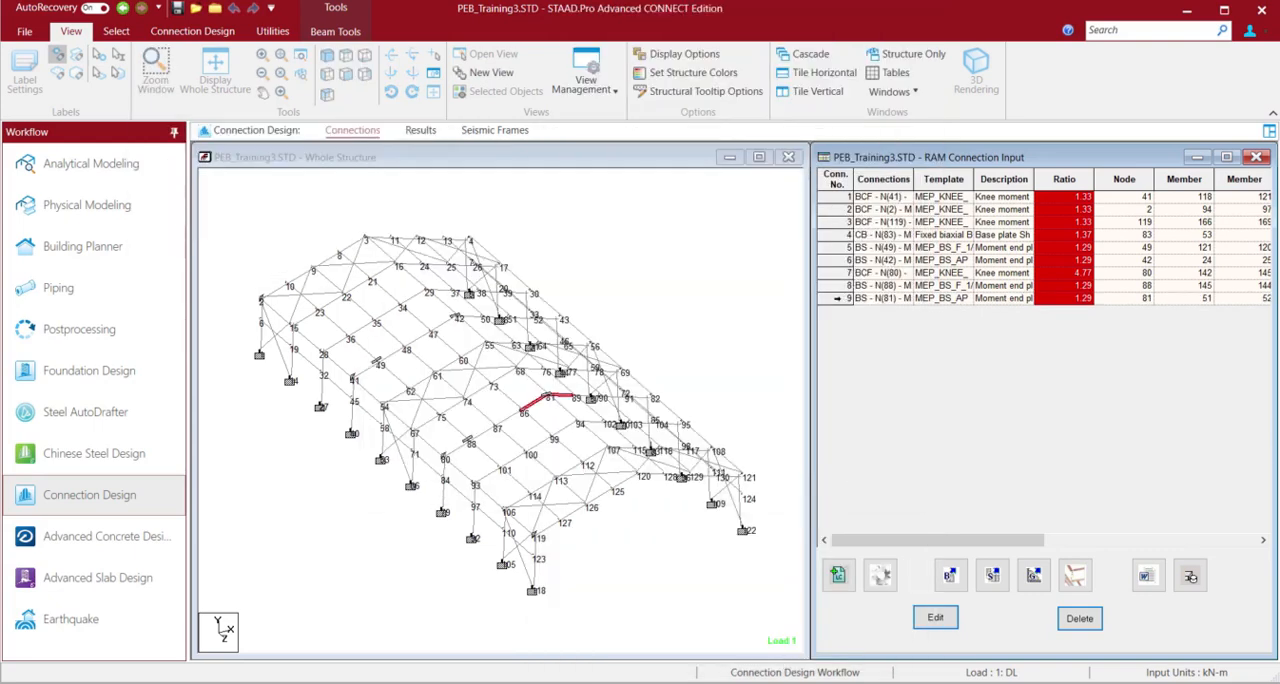
Open the apex connection at node 81 for editing, include the beam stiffener and inspect it in 3D
{"action": "double_click", "coordinate": [1064, 298]}
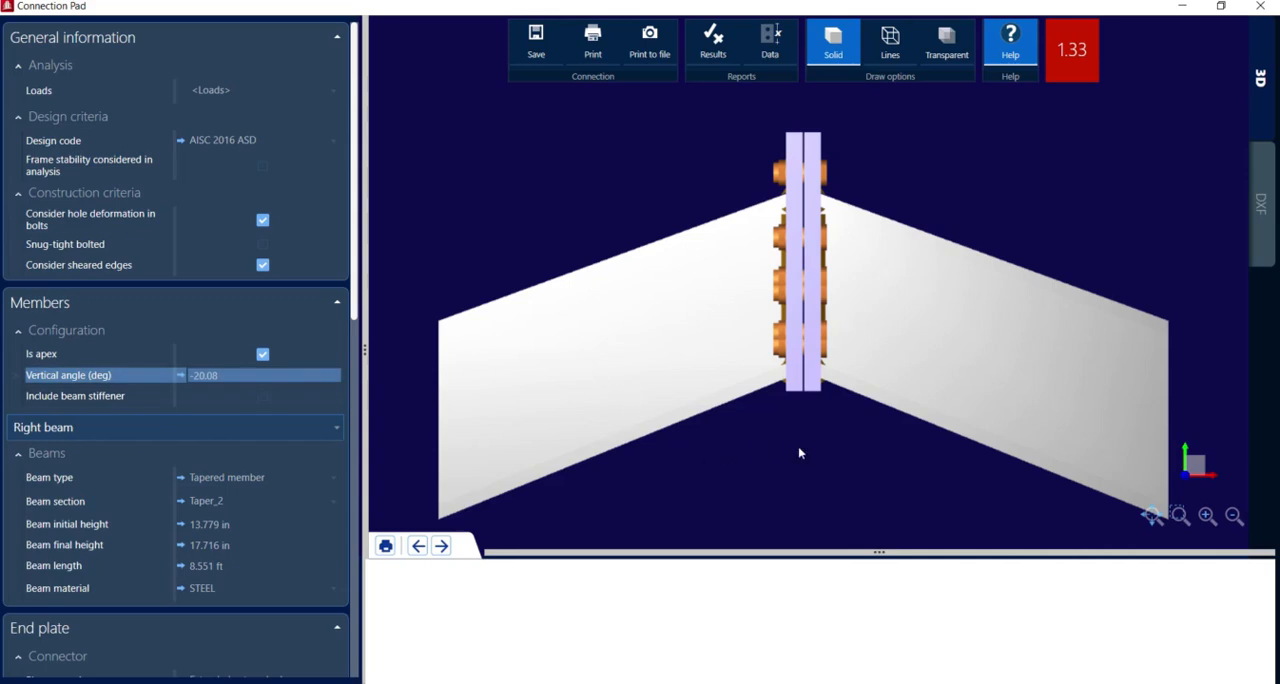
{"action": "right_click_drag", "start_coordinate": [799, 453], "coordinate": [874, 418]}
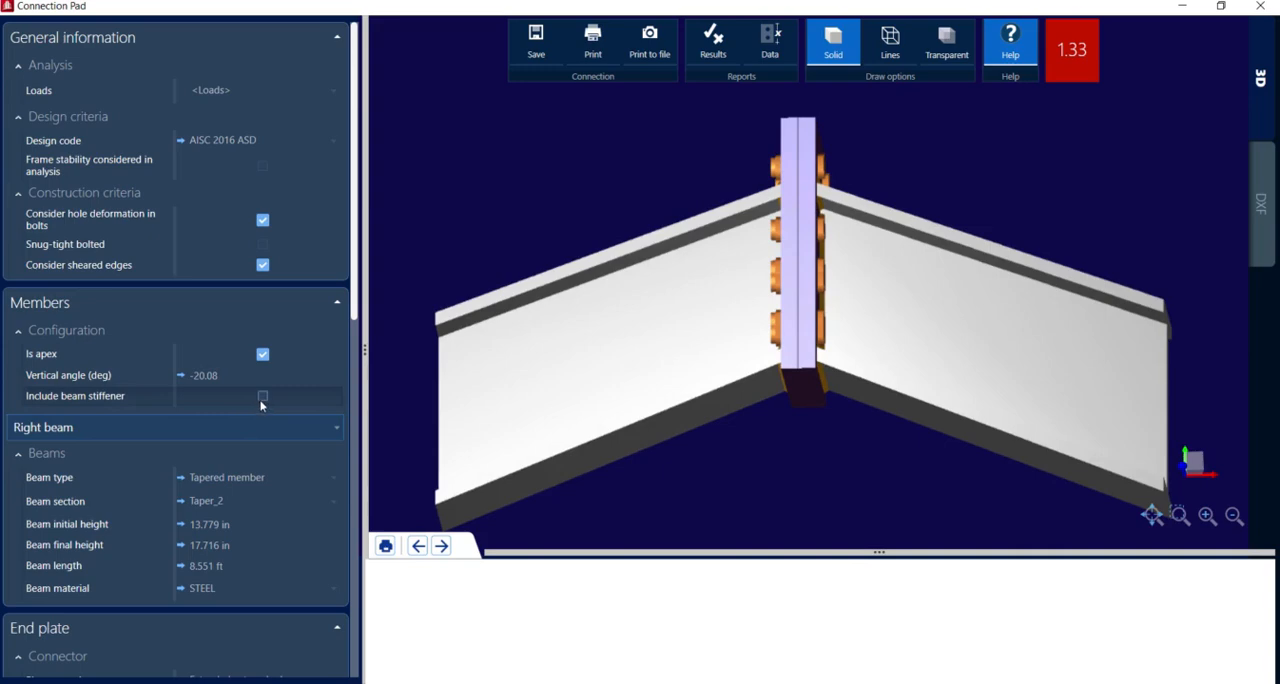
{"action": "left_click", "coordinate": [262, 398]}
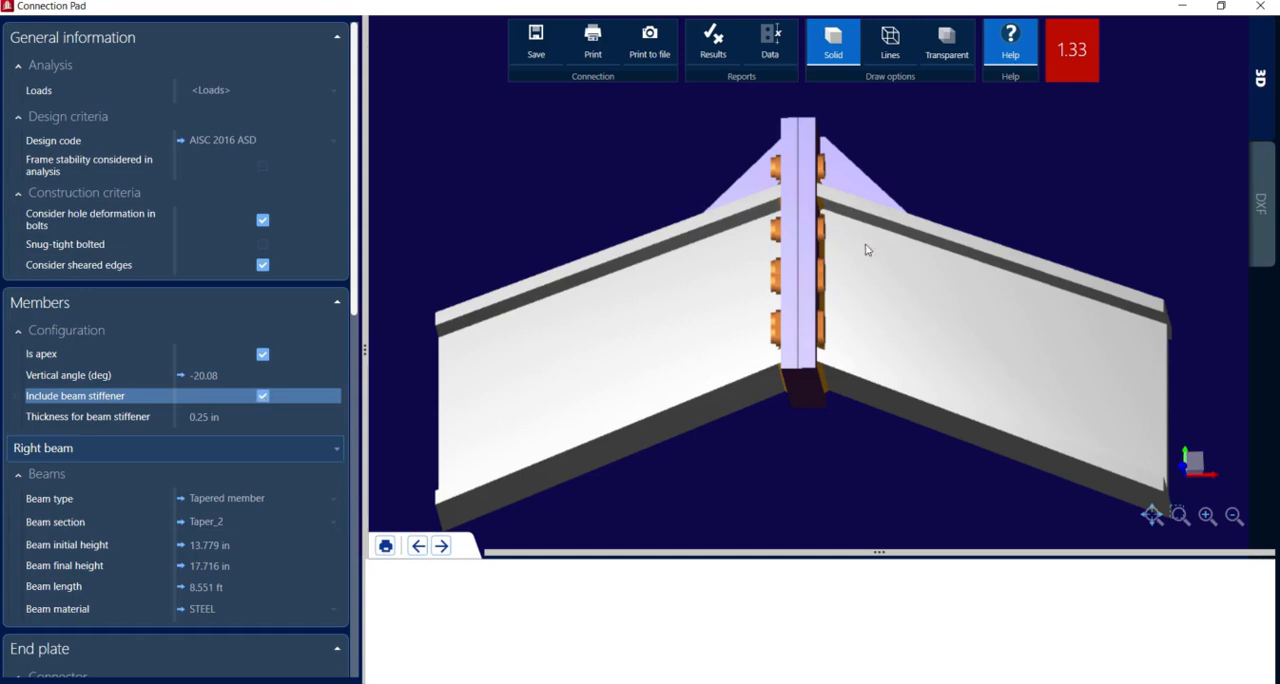
{"action": "right_click_drag", "start_coordinate": [971, 266], "coordinate": [1007, 320]}
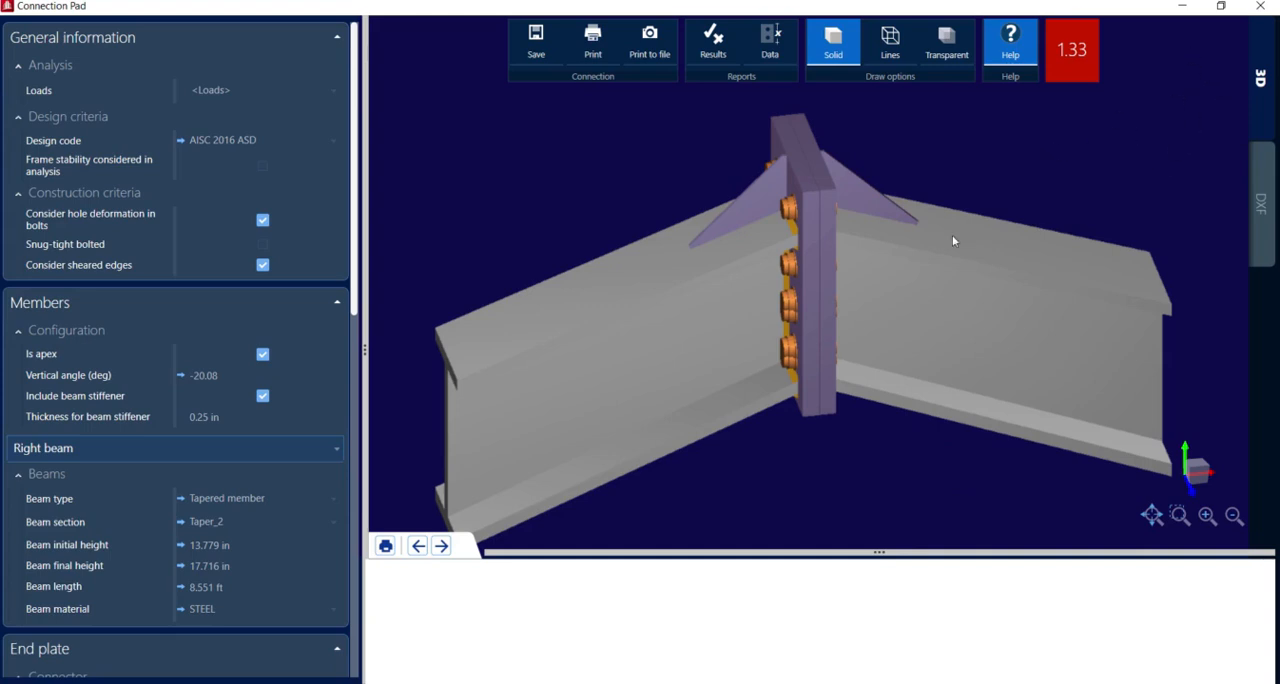
View the apex connection's DXF drawing and close the editor without saving the pending changes
{"action": "left_click", "coordinate": [1258, 203]}
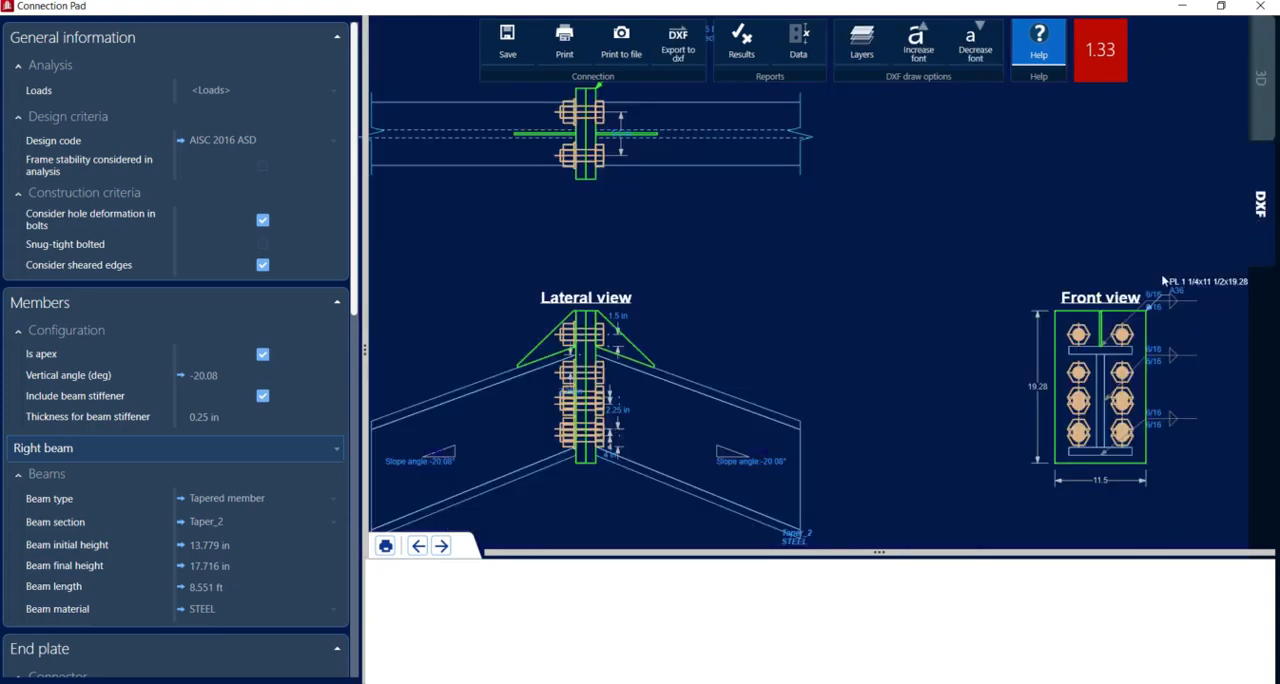
{"action": "left_click", "coordinate": [1261, 6]}
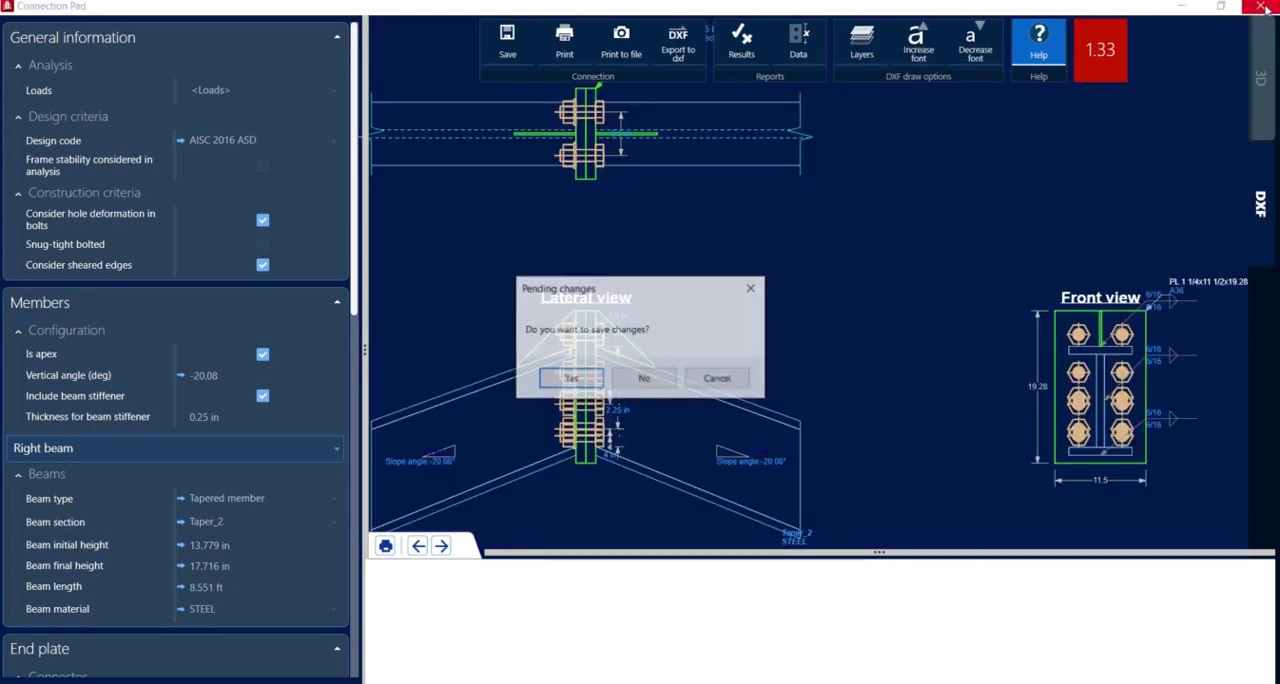
{"action": "left_click", "coordinate": [650, 380]}
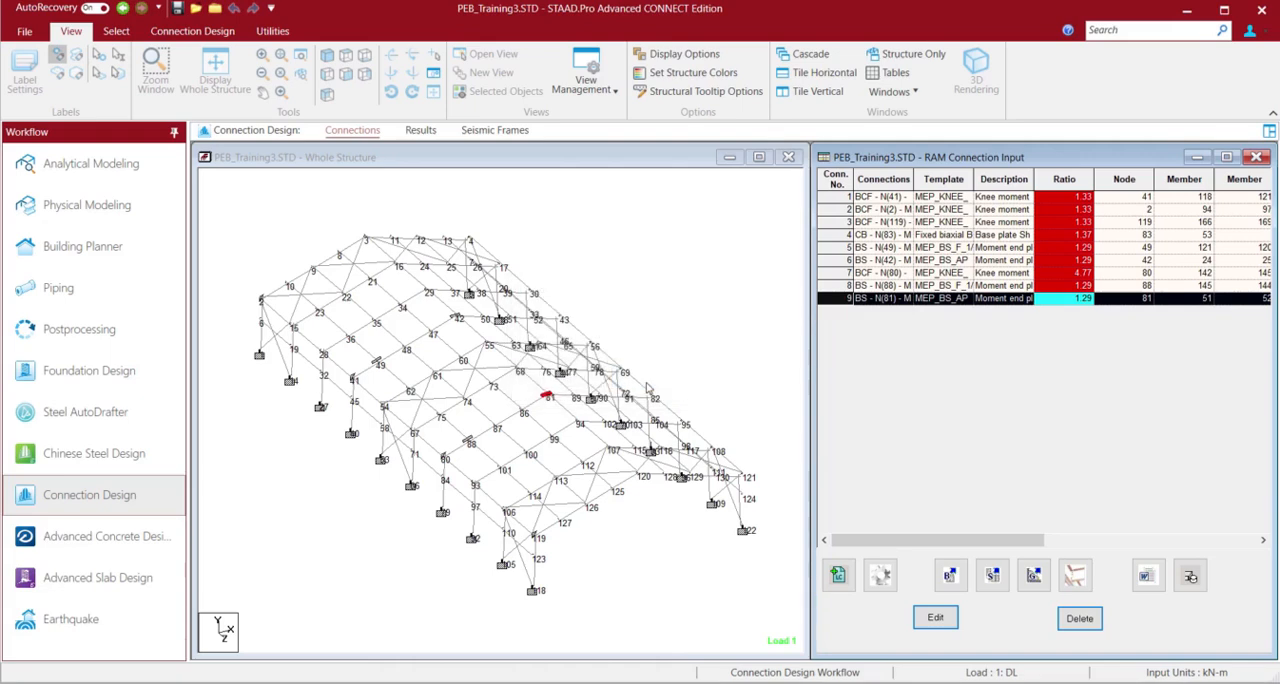
Switch to the Nodes Cursor and select the column base node directly below node 80
{"action": "left_click", "coordinate": [422, 528]}
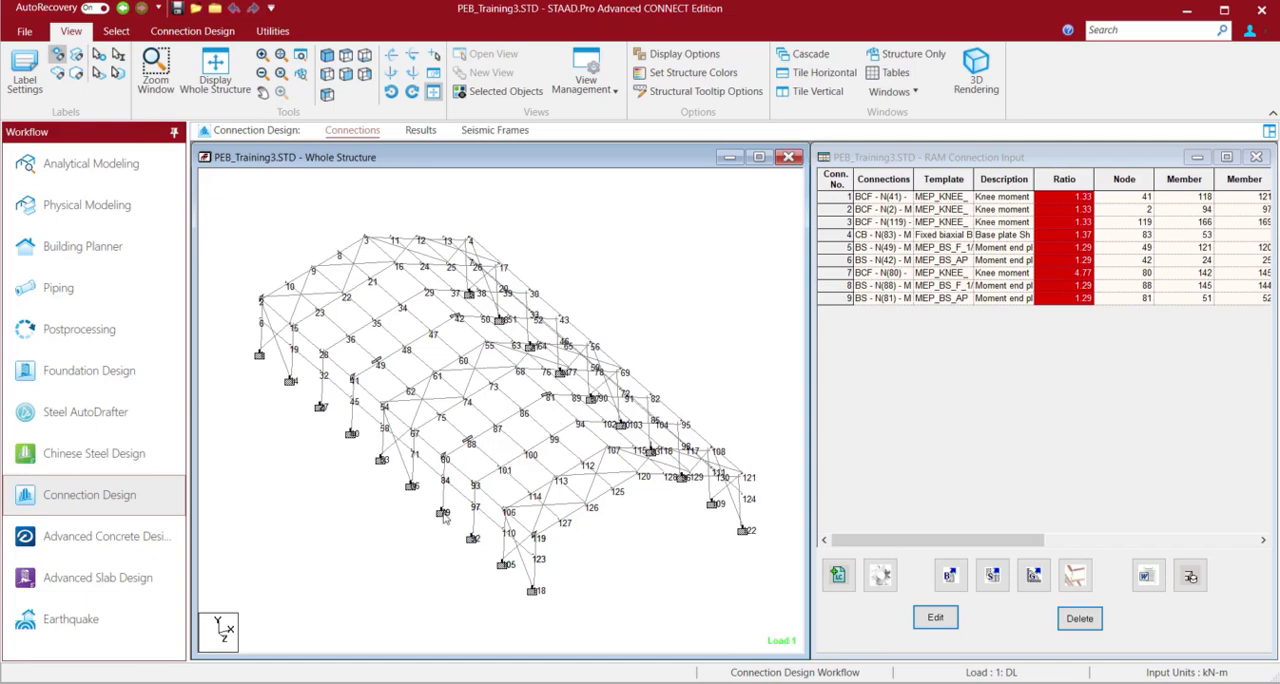
{"action": "right_click", "coordinate": [326, 523]}
{"action": "mouse_move", "coordinate": [460, 183]}
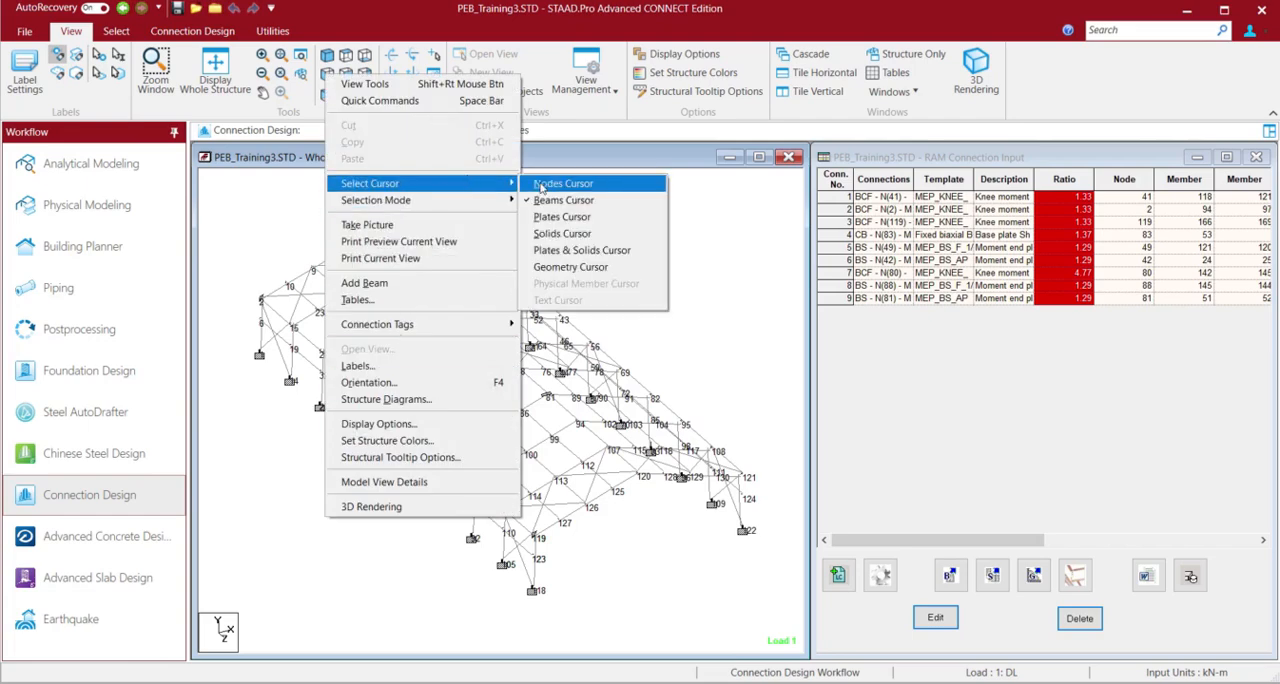
{"action": "left_click", "coordinate": [540, 187]}
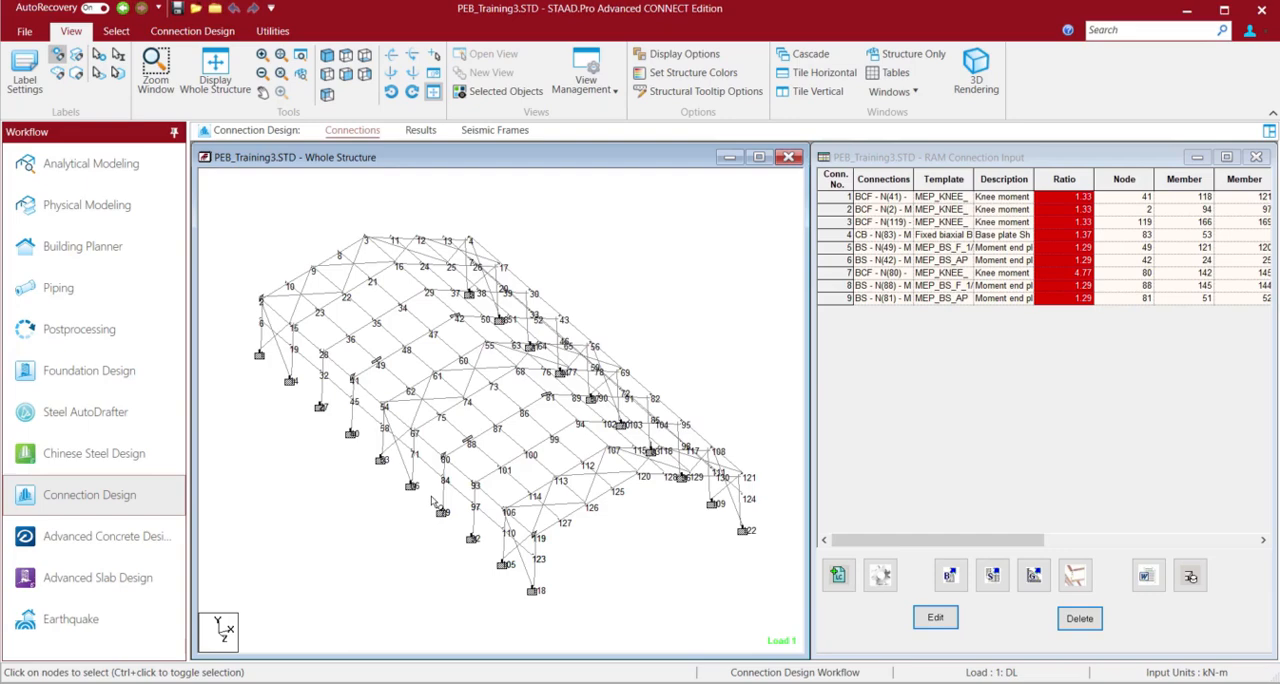
{"action": "left_click_drag", "start_coordinate": [432, 497], "coordinate": [450, 541]}
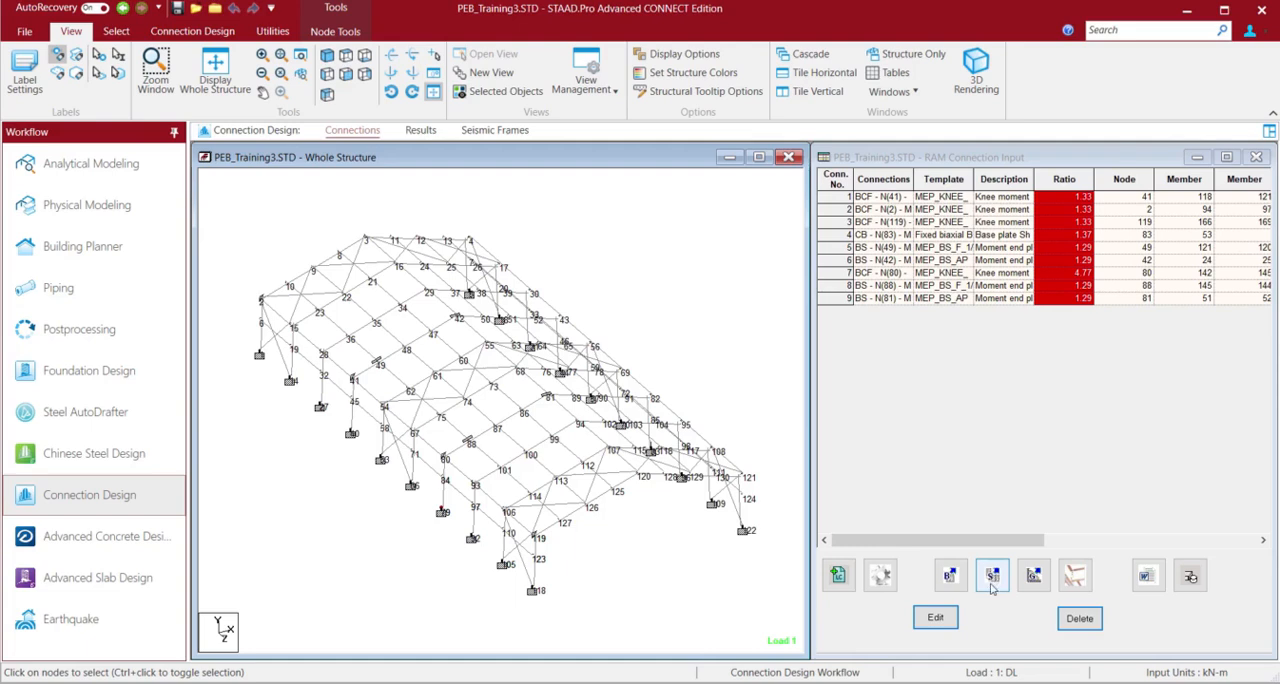
Start a new smart connection for the selected base node and pick the DW BCF template
{"action": "left_click", "coordinate": [991, 587]}
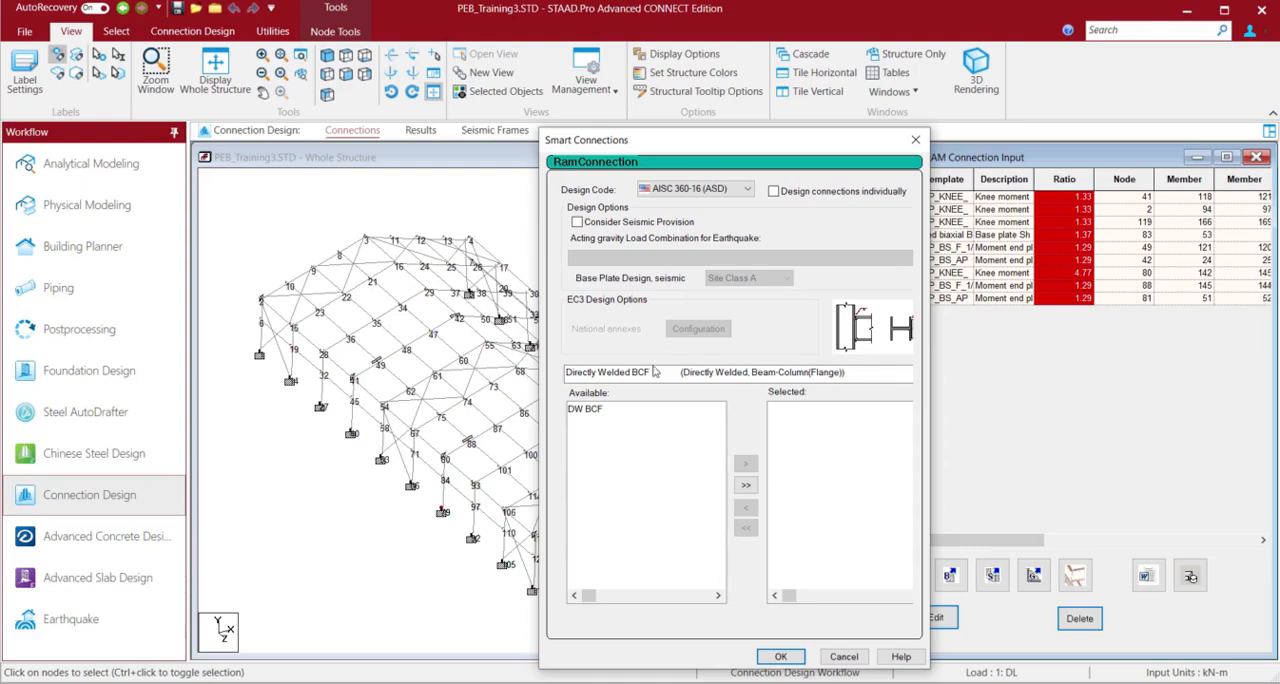
{"action": "left_click", "coordinate": [591, 412]}
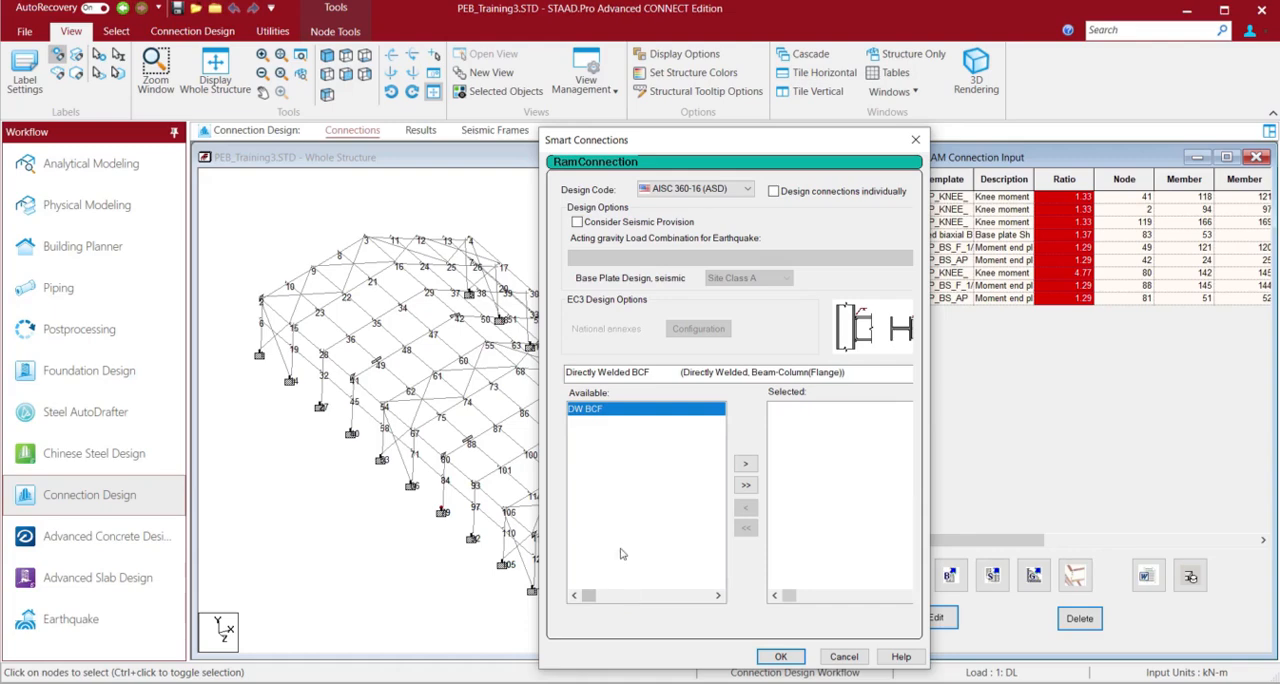
Change the connection type to Base Plate and assign the Fixed biaxial BP template to the selected base node
{"action": "left_click", "coordinate": [622, 377]}
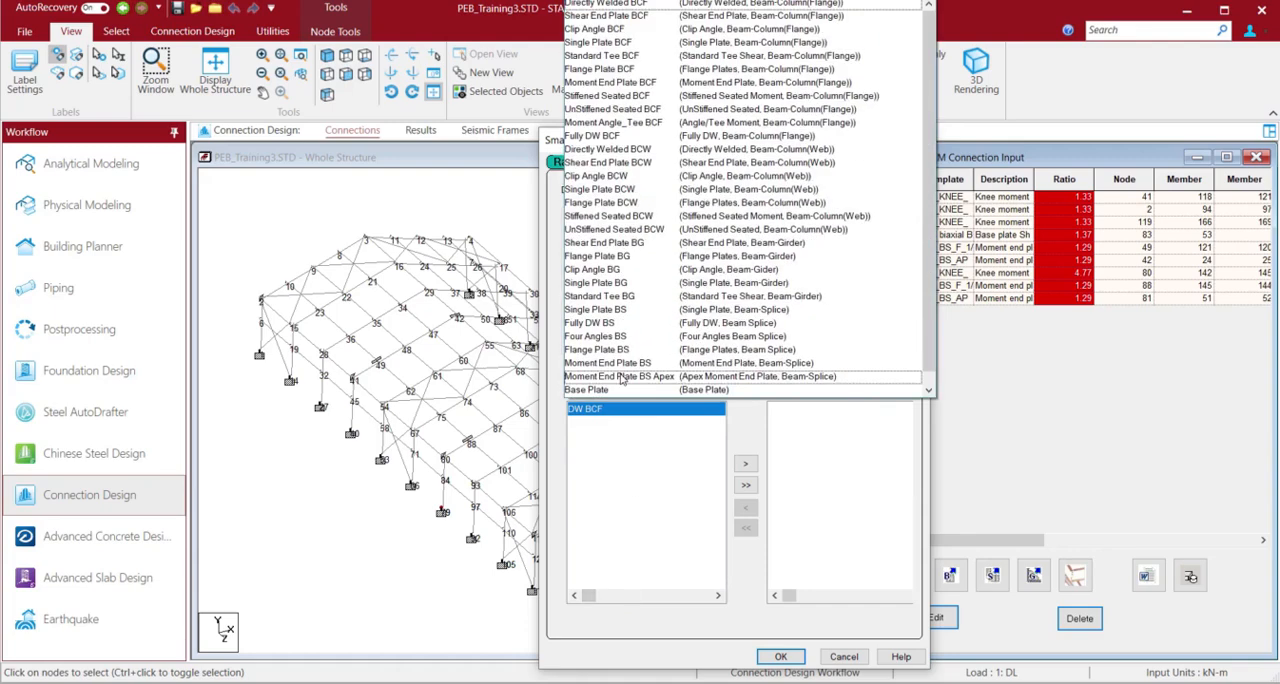
{"action": "left_click", "coordinate": [608, 386]}
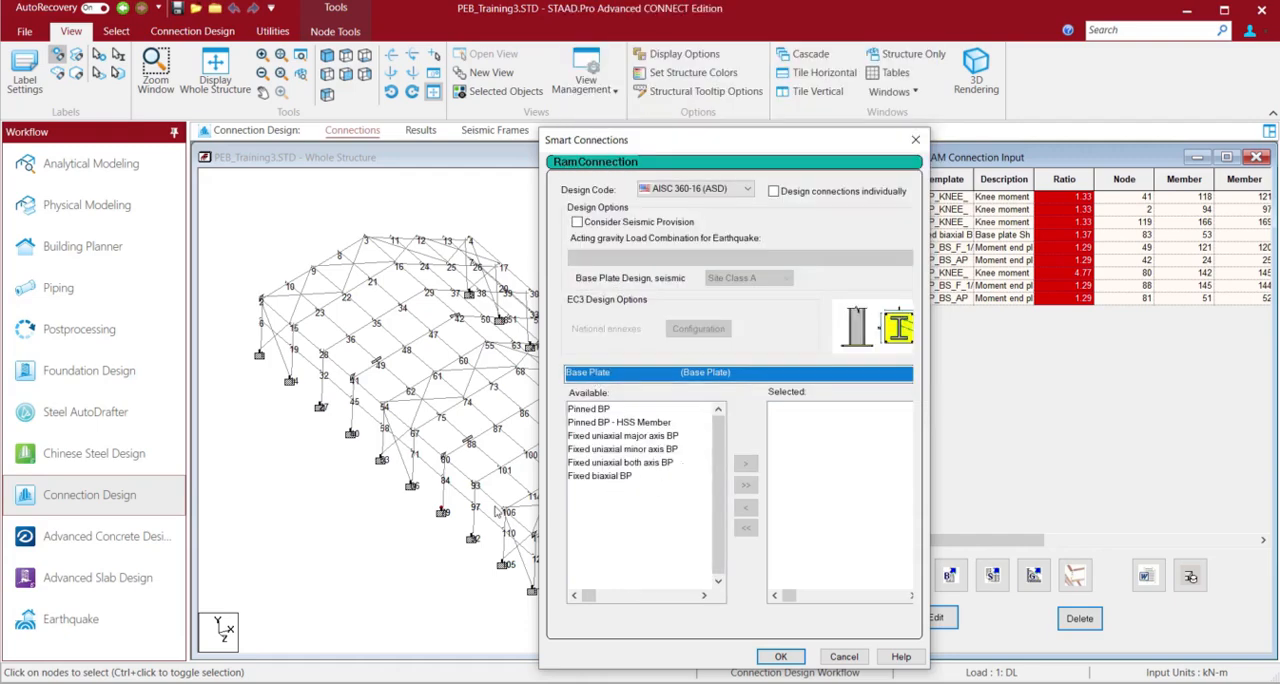
{"action": "left_click", "coordinate": [590, 478]}
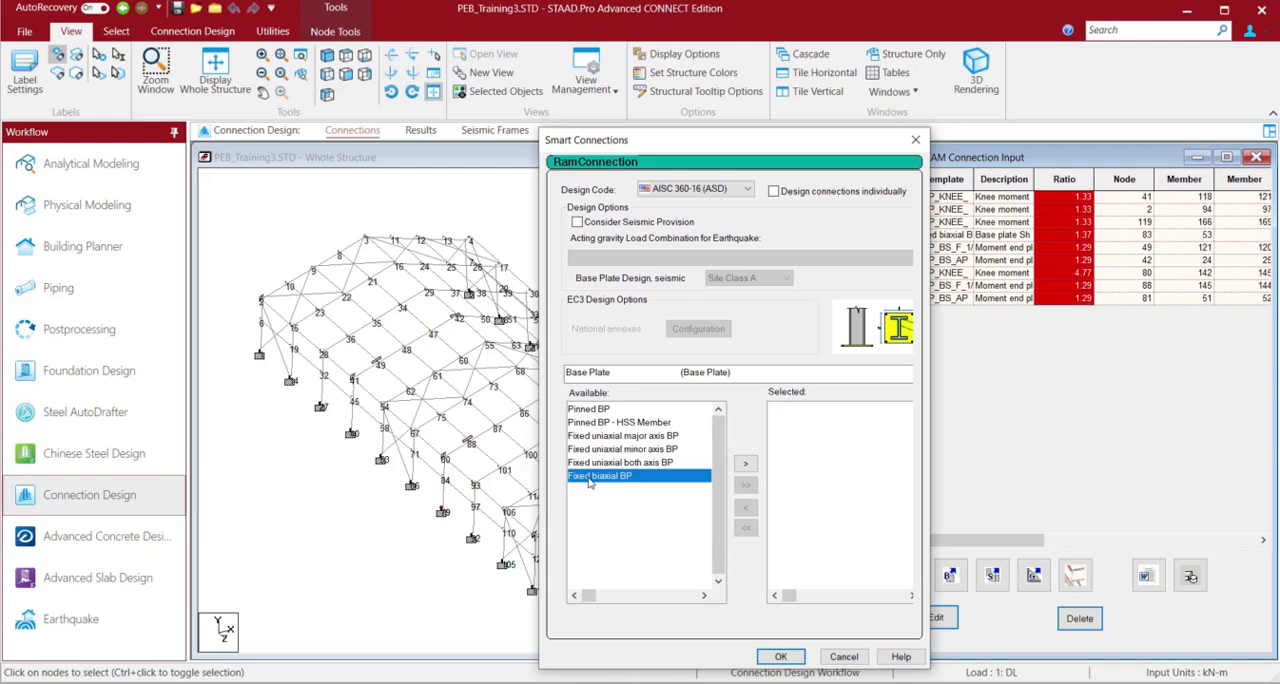
{"action": "left_click", "coordinate": [748, 465]}
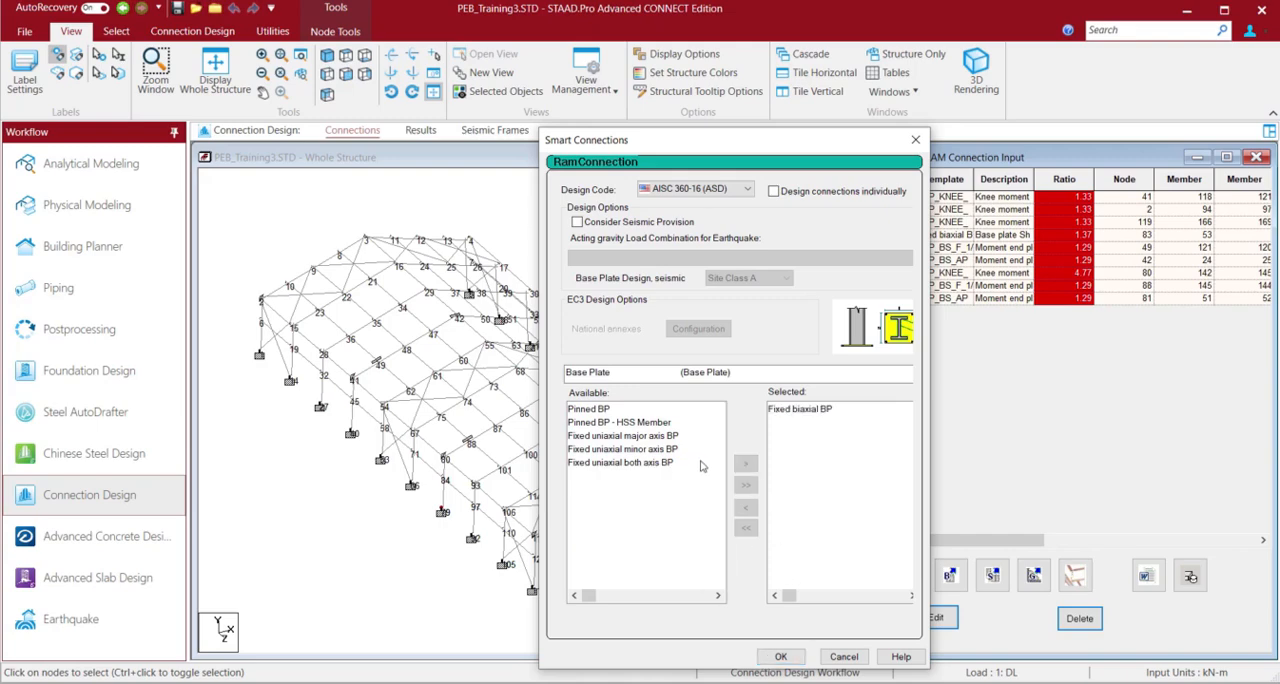
{"action": "left_click", "coordinate": [772, 658]}
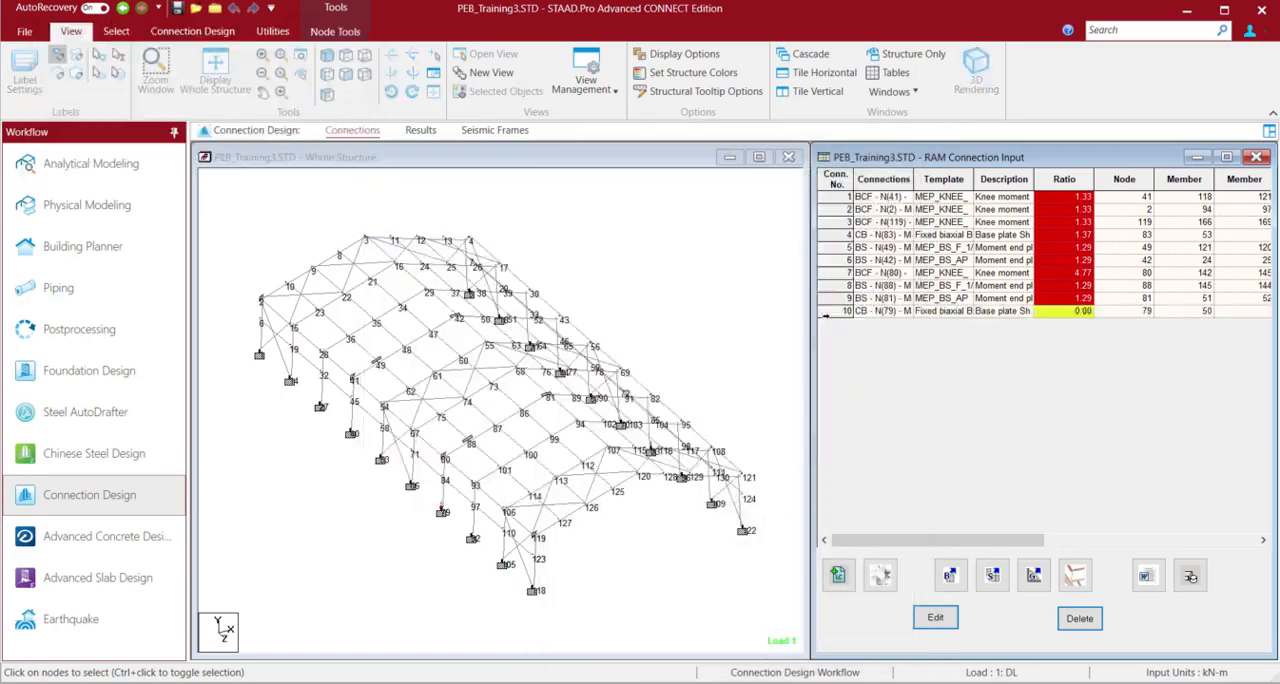
Open the new base plate connection at node 79 for editing and inspect it in 3D
{"action": "left_click", "coordinate": [828, 311]}
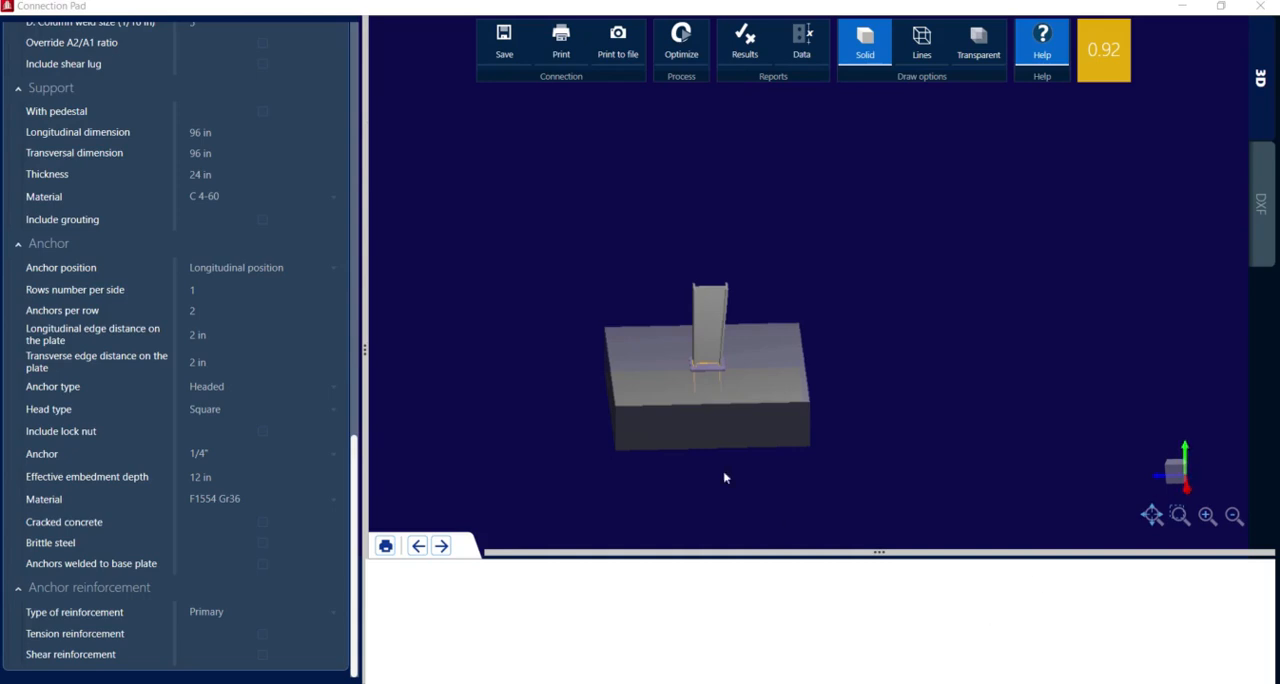
{"action": "scroll", "coordinate": [697, 347], "scroll_direction": "down", "scroll_amount": 3}
{"action": "scroll", "coordinate": [697, 347], "scroll_direction": "up", "scroll_amount": 10}
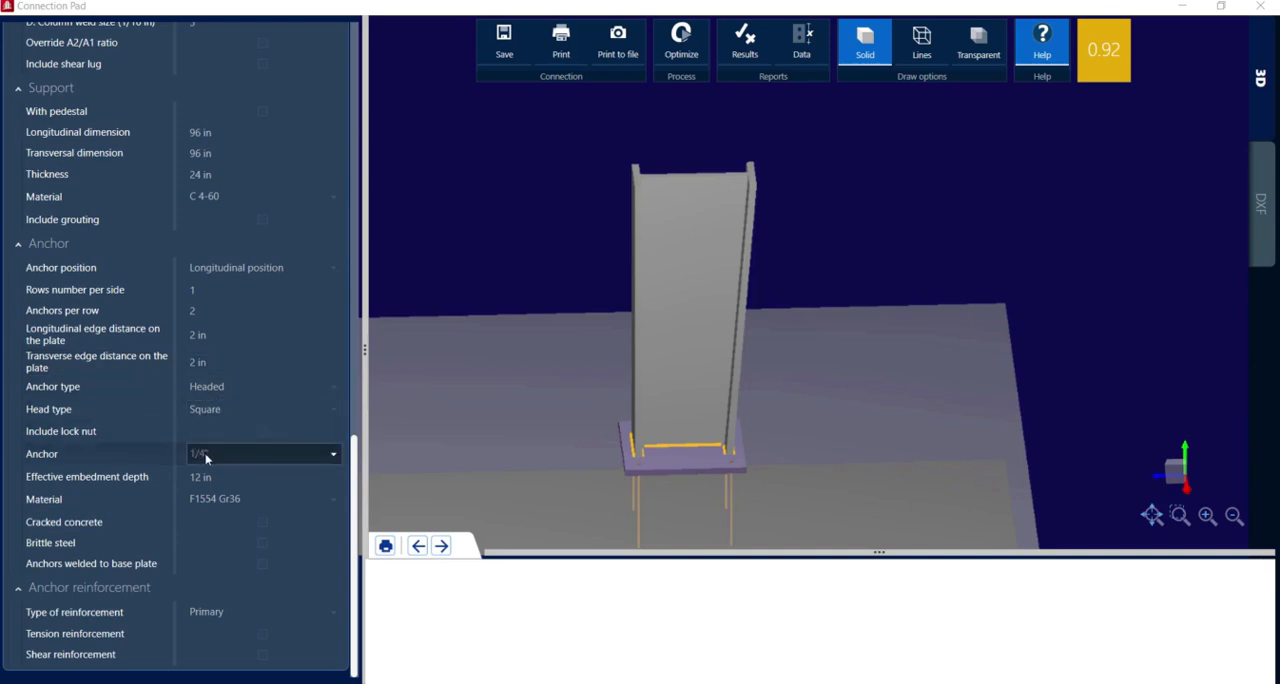
Set the anchor type to J-bolt and inspect the anchors from below the support in 3D
{"action": "left_click", "coordinate": [226, 390]}
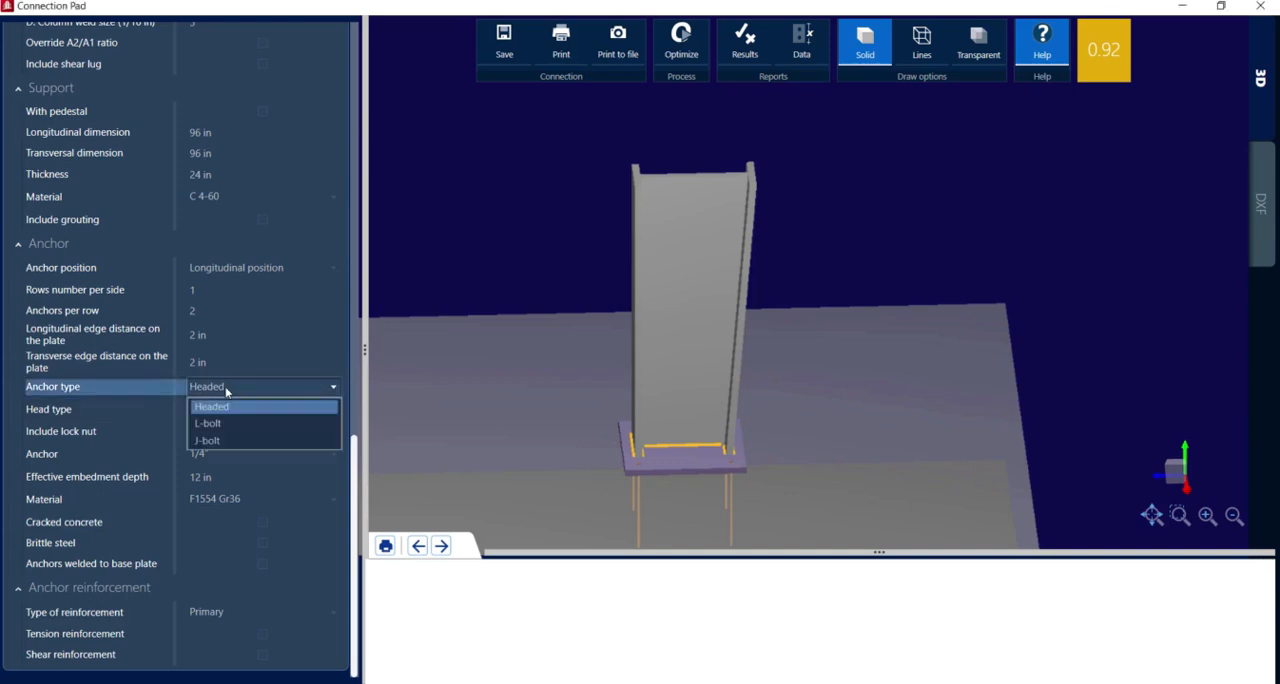
{"action": "left_click", "coordinate": [229, 440]}
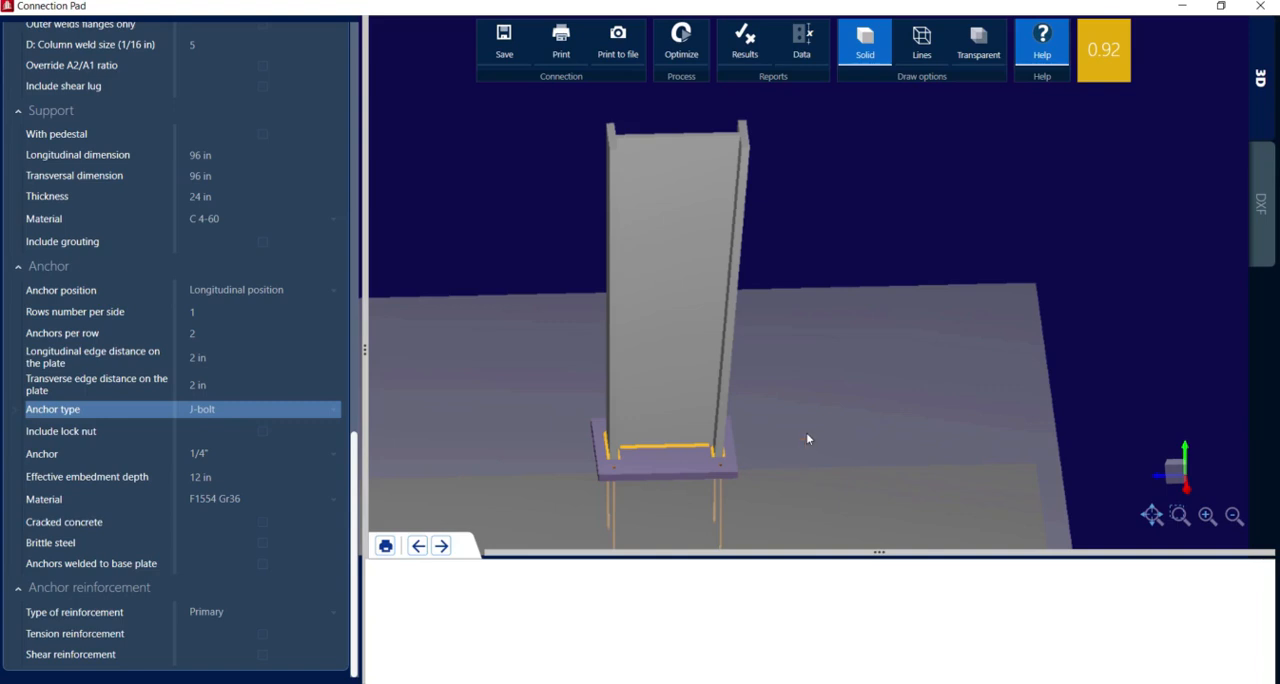
{"action": "left_click_drag", "start_coordinate": [808, 438], "coordinate": [715, 321]}
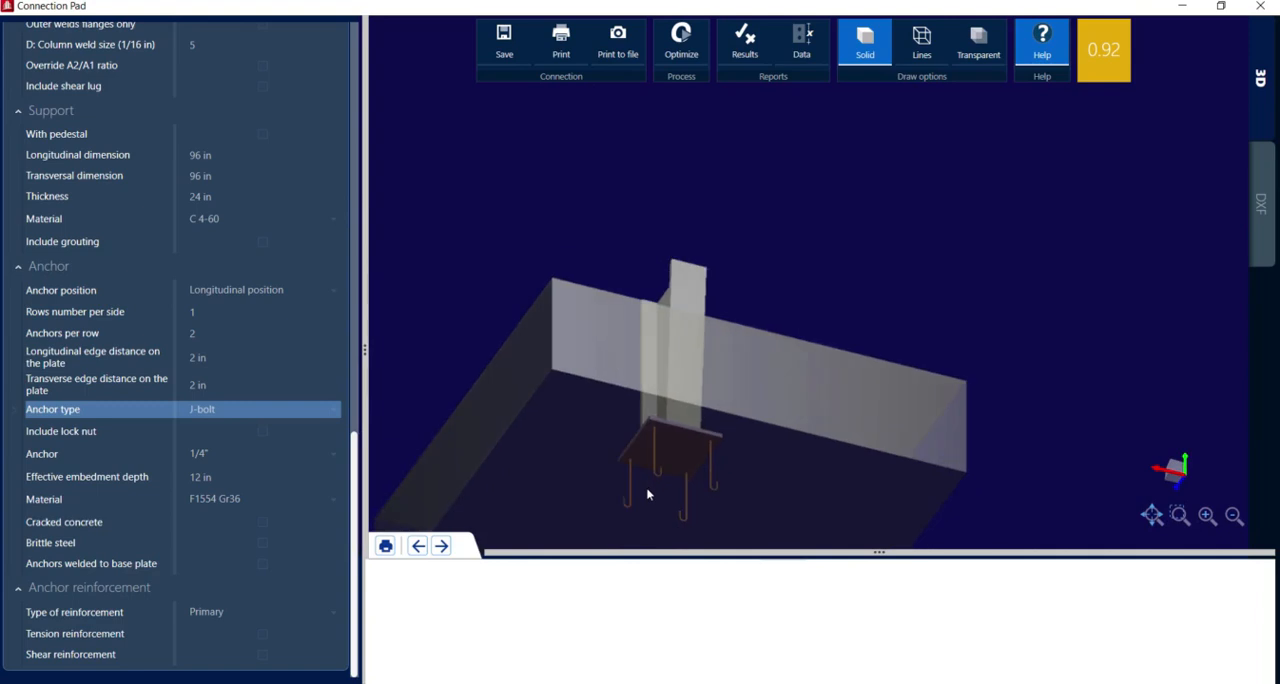
{"action": "scroll", "coordinate": [647, 494], "scroll_direction": "up", "scroll_amount": 4}
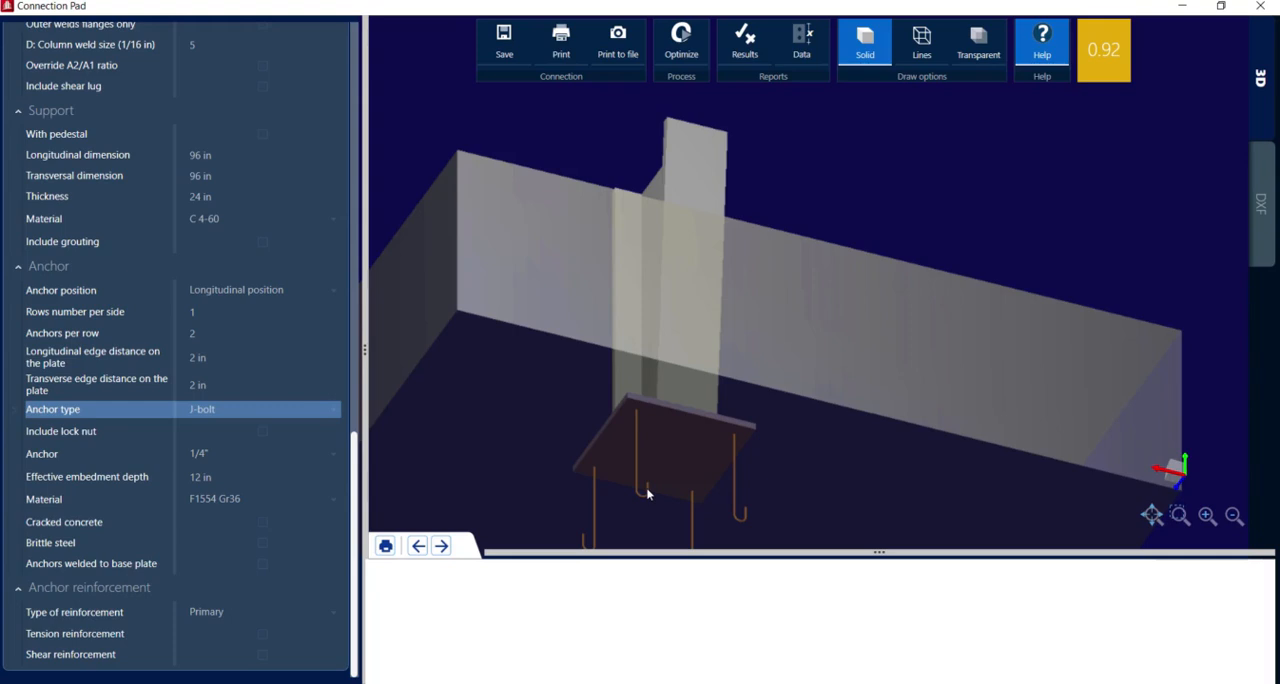
{"action": "scroll", "coordinate": [647, 494], "scroll_direction": "down", "scroll_amount": 4}
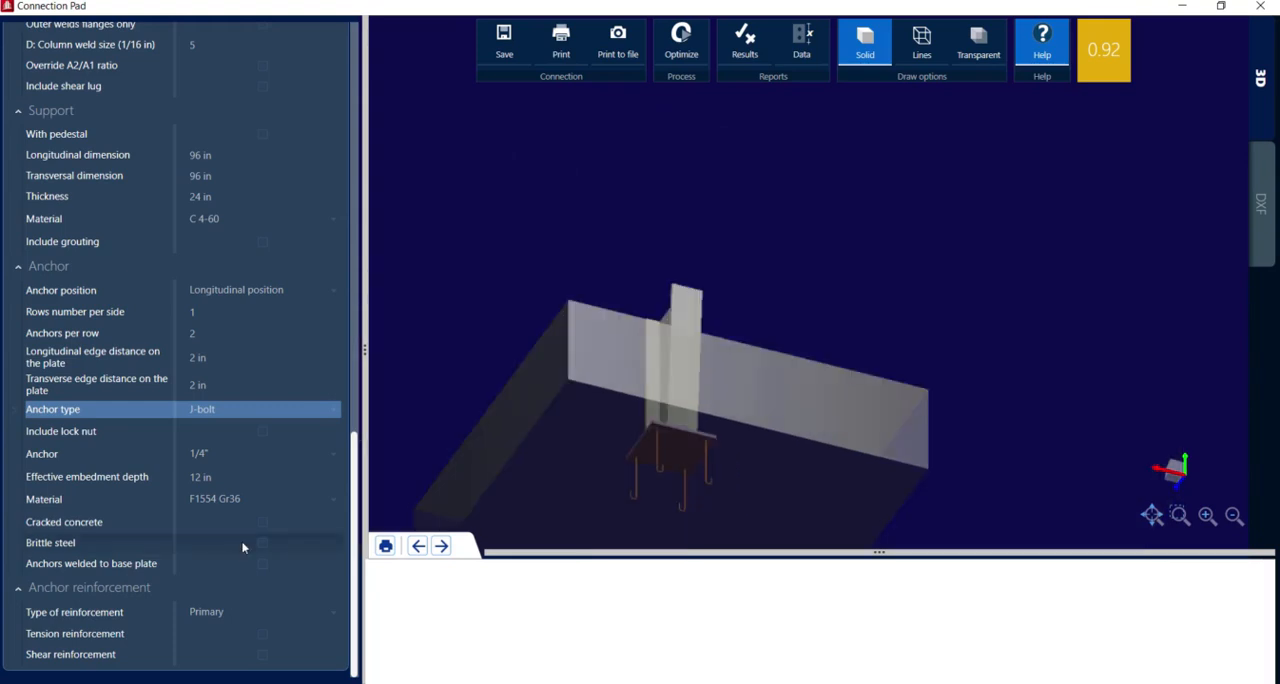
Check the anchor reinforcement type options and compare the India and United States concrete grades available for the support material
{"action": "left_click", "coordinate": [241, 612]}
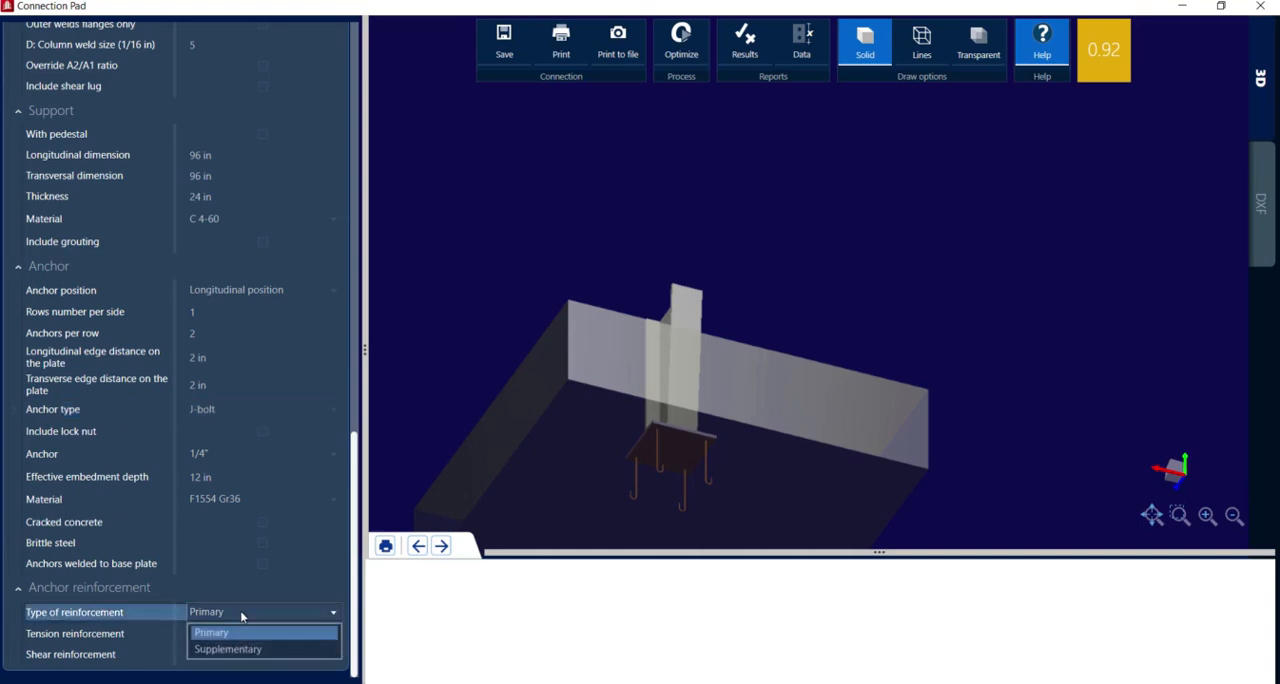
{"action": "left_click", "coordinate": [241, 614]}
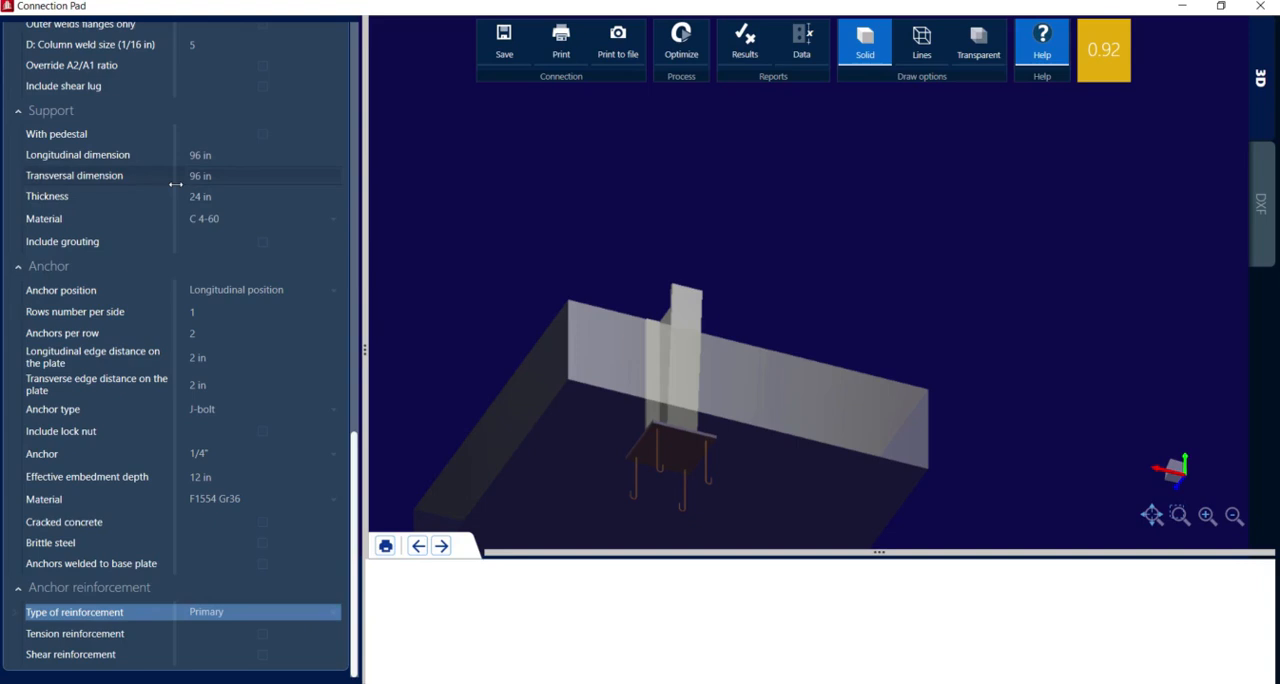
{"action": "left_click", "coordinate": [251, 220]}
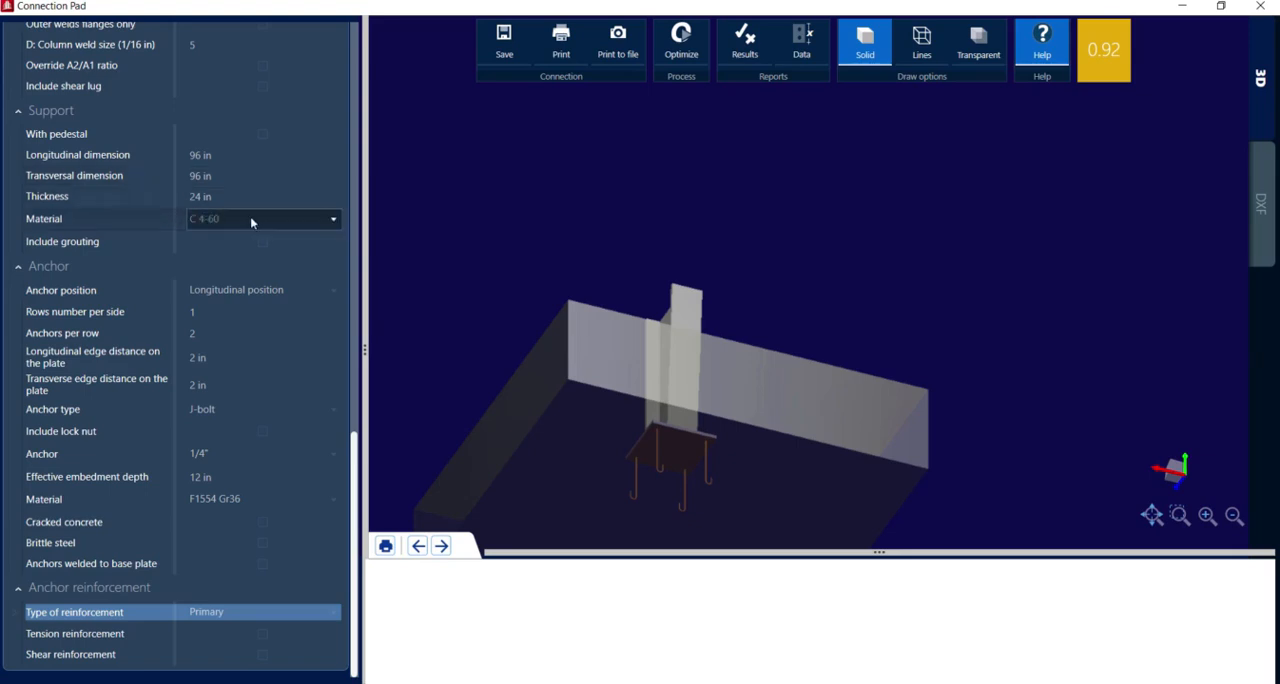
{"action": "left_click", "coordinate": [268, 221]}
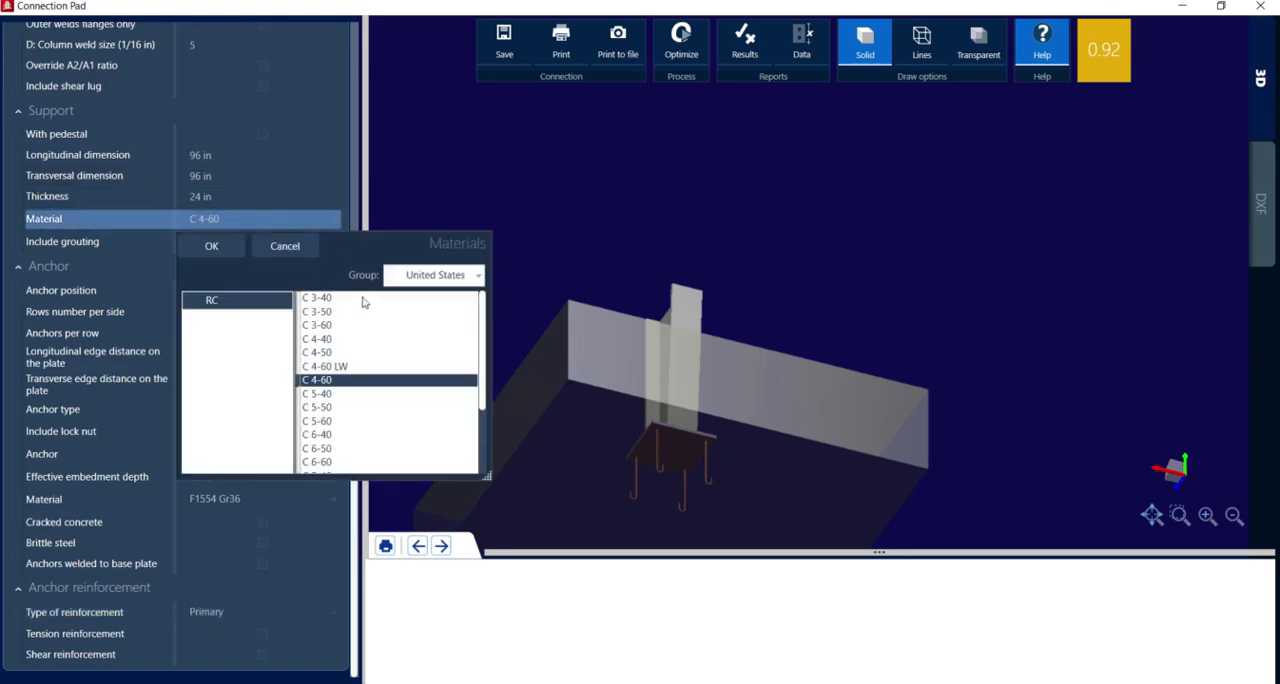
{"action": "left_click", "coordinate": [424, 287]}
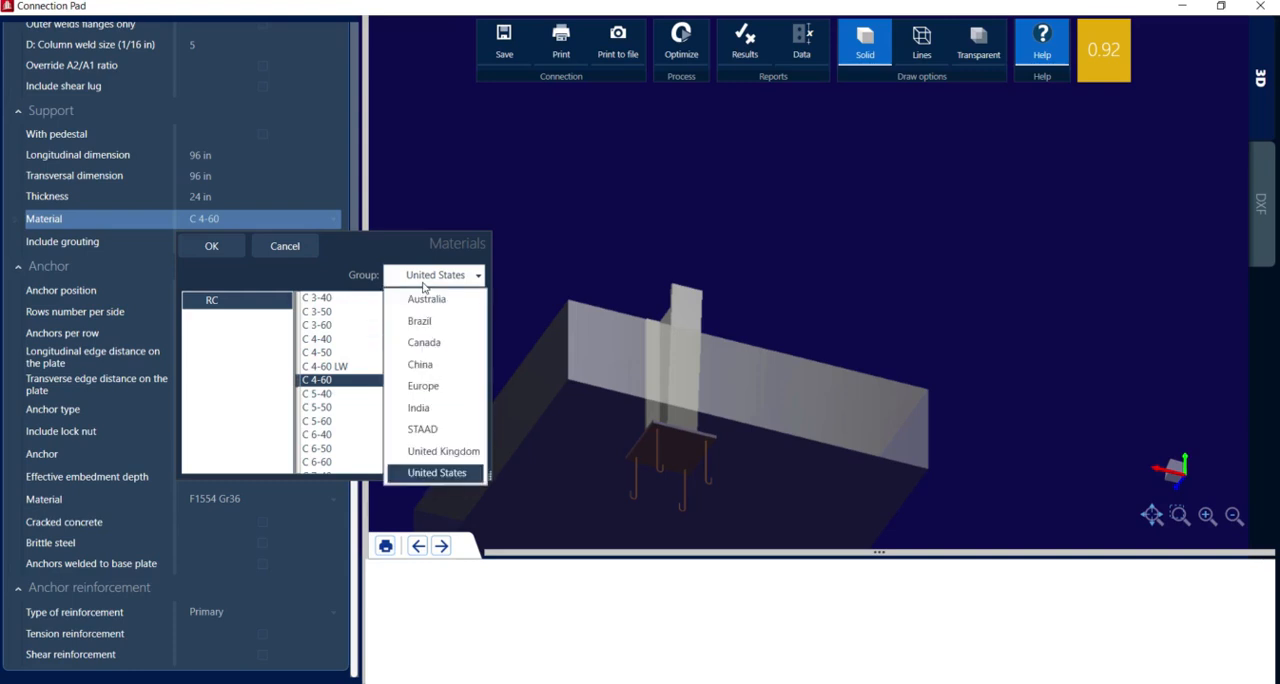
{"action": "left_click", "coordinate": [420, 408]}
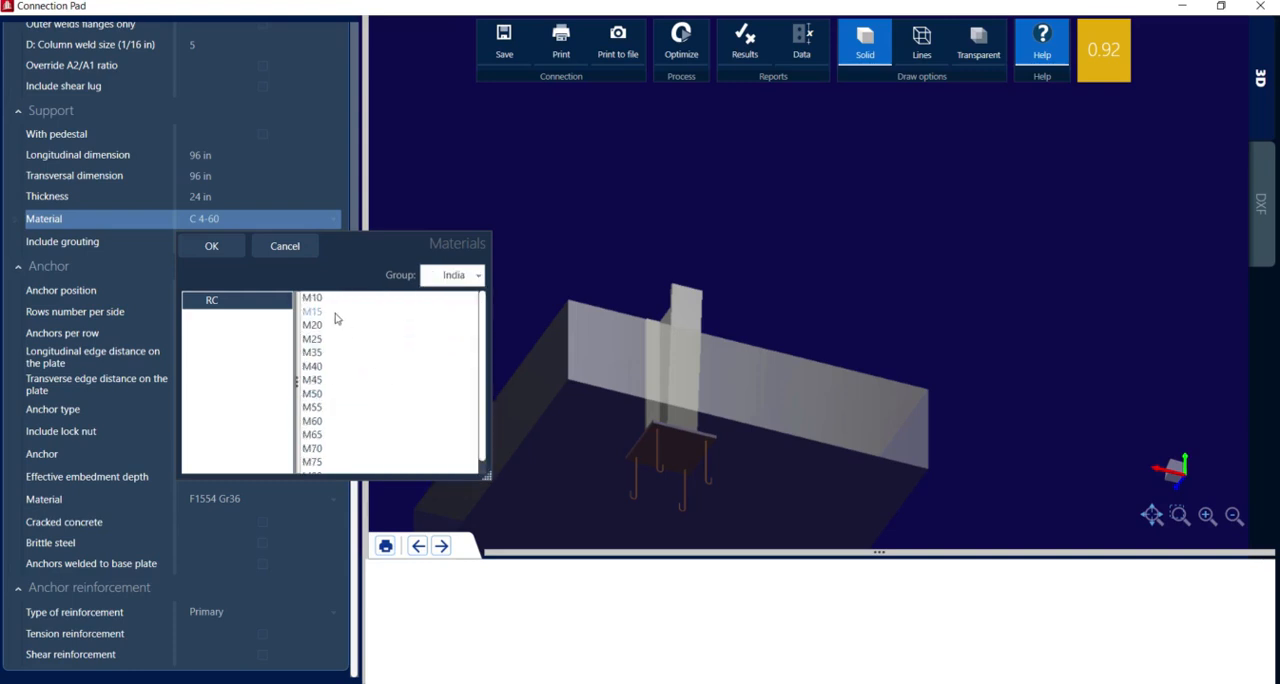
{"action": "left_click", "coordinate": [447, 278]}
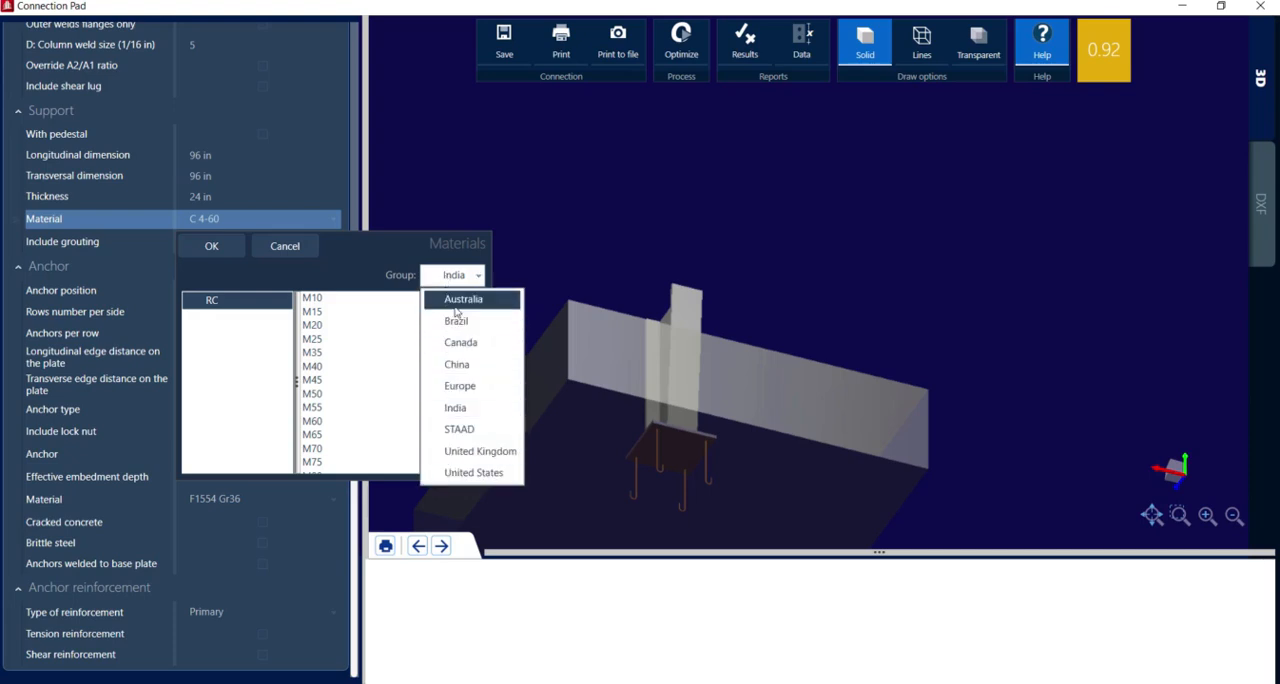
{"action": "left_click", "coordinate": [458, 472]}
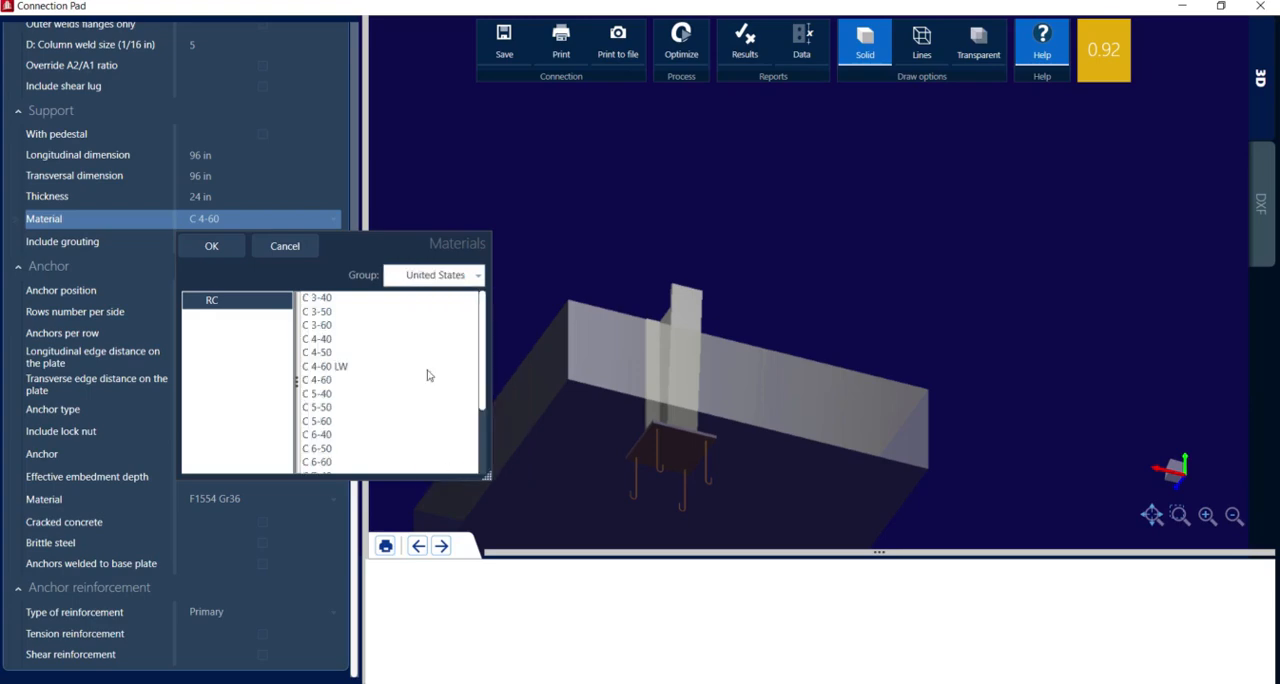
{"action": "left_click", "coordinate": [224, 249]}
Review the base plate connection's design codes, optimization criteria and column member properties
{"action": "scroll", "coordinate": [224, 249], "scroll_direction": "up", "scroll_amount": 5}
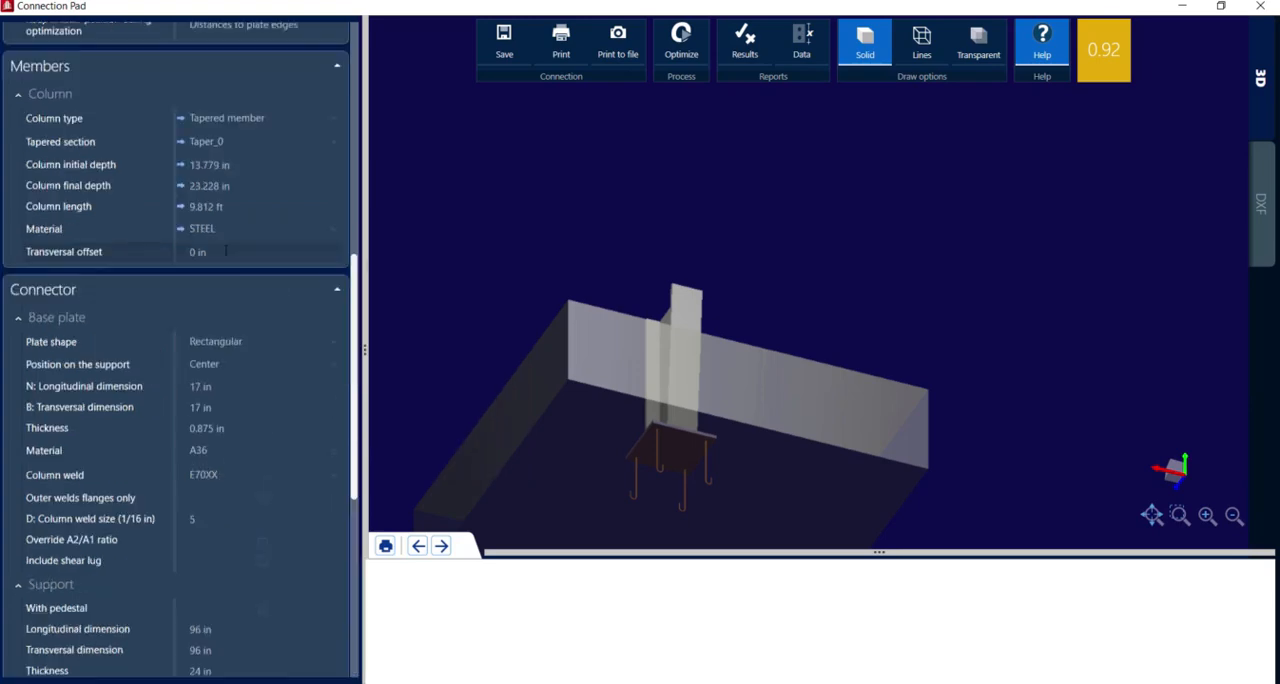
{"action": "scroll", "coordinate": [226, 250], "scroll_direction": "up", "scroll_amount": 9}
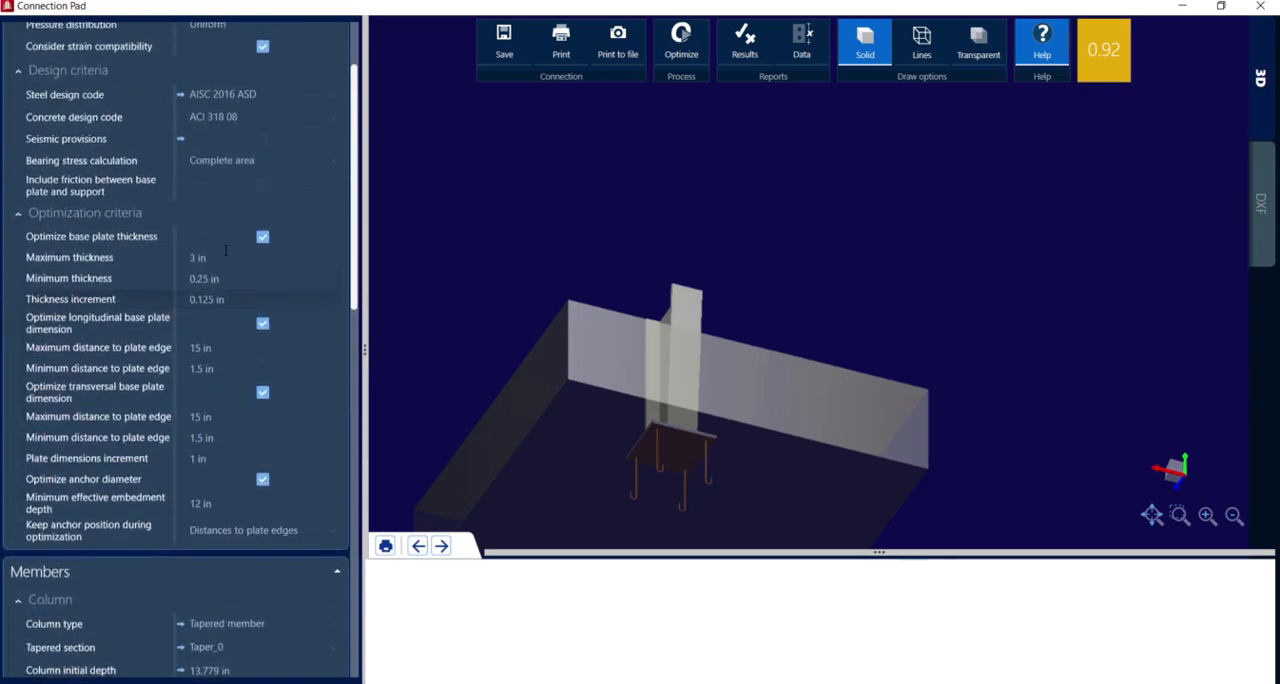
{"action": "scroll", "coordinate": [226, 250], "scroll_direction": "up", "scroll_amount": 1}
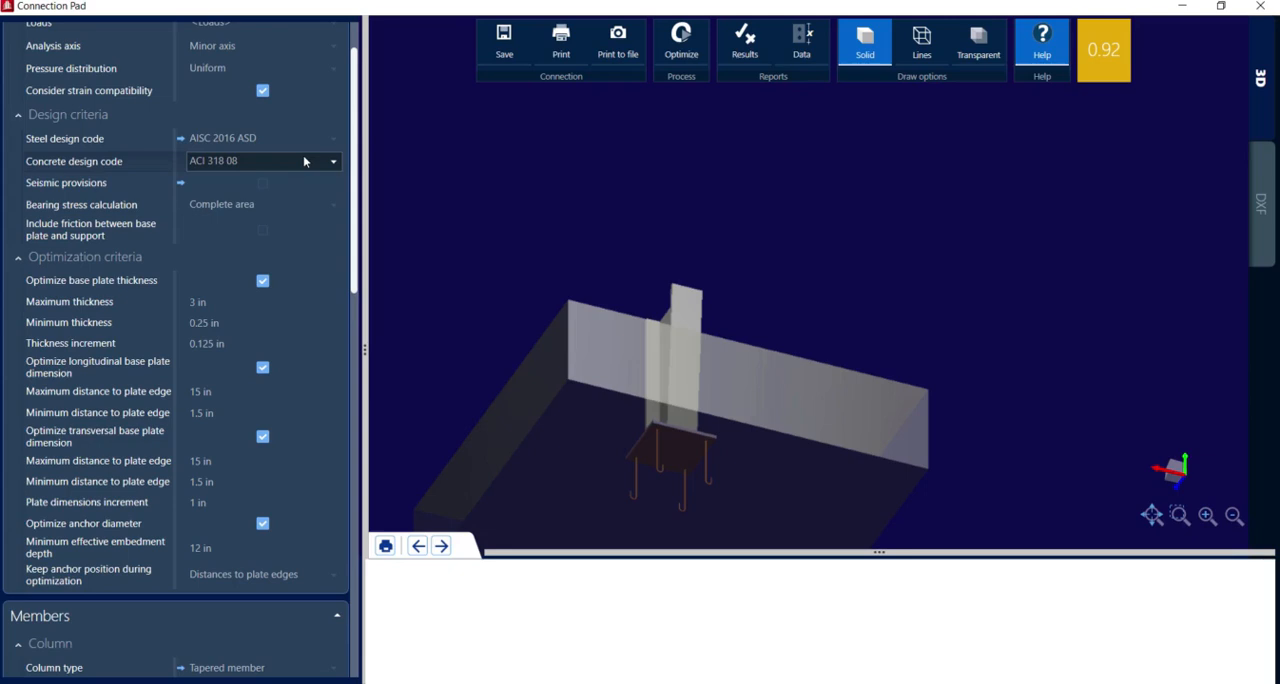
{"action": "scroll", "coordinate": [304, 160], "scroll_direction": "down", "scroll_amount": 2}
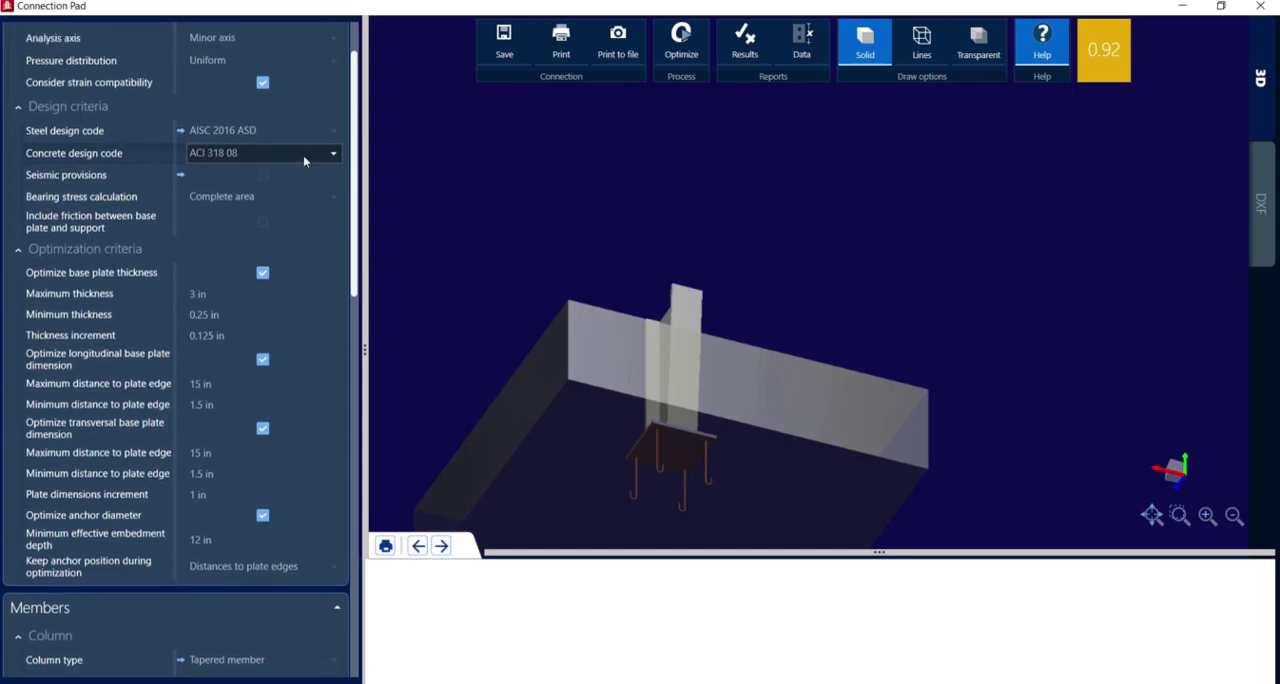
{"action": "scroll", "coordinate": [304, 160], "scroll_direction": "down", "scroll_amount": 5}
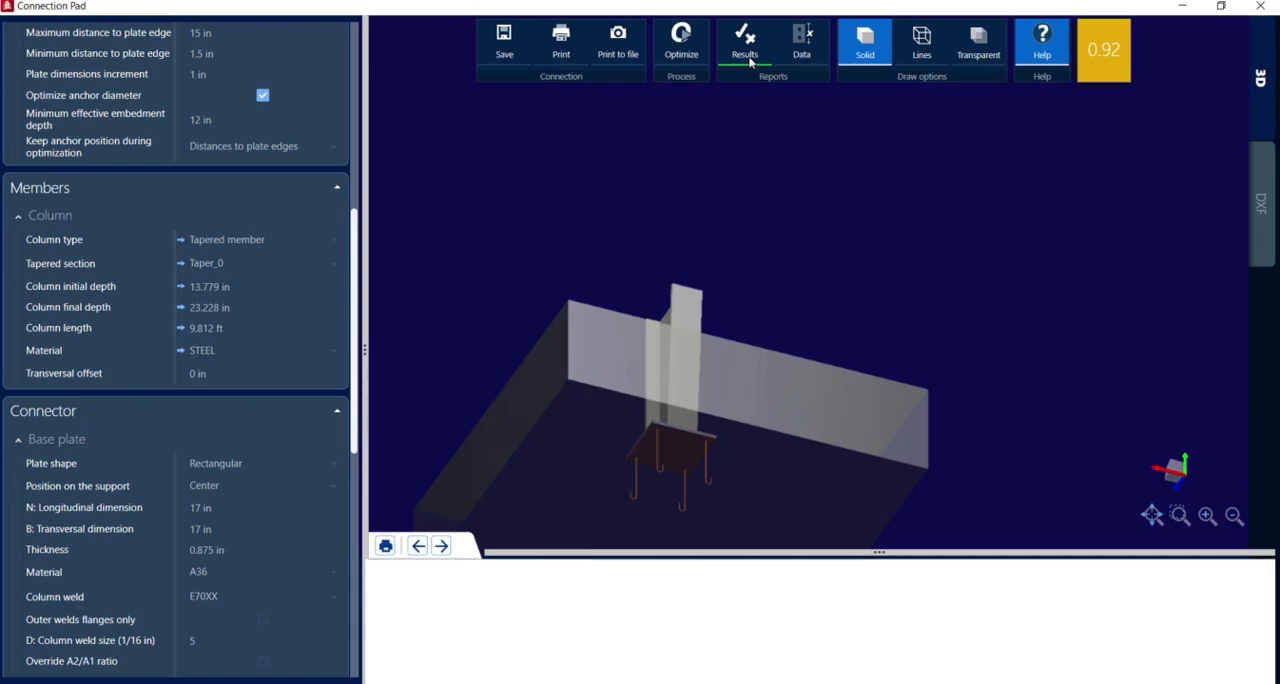
View the base plate connection's DXF drawing and examine the J-bolt anchor detail up close
{"action": "left_click", "coordinate": [1261, 208]}
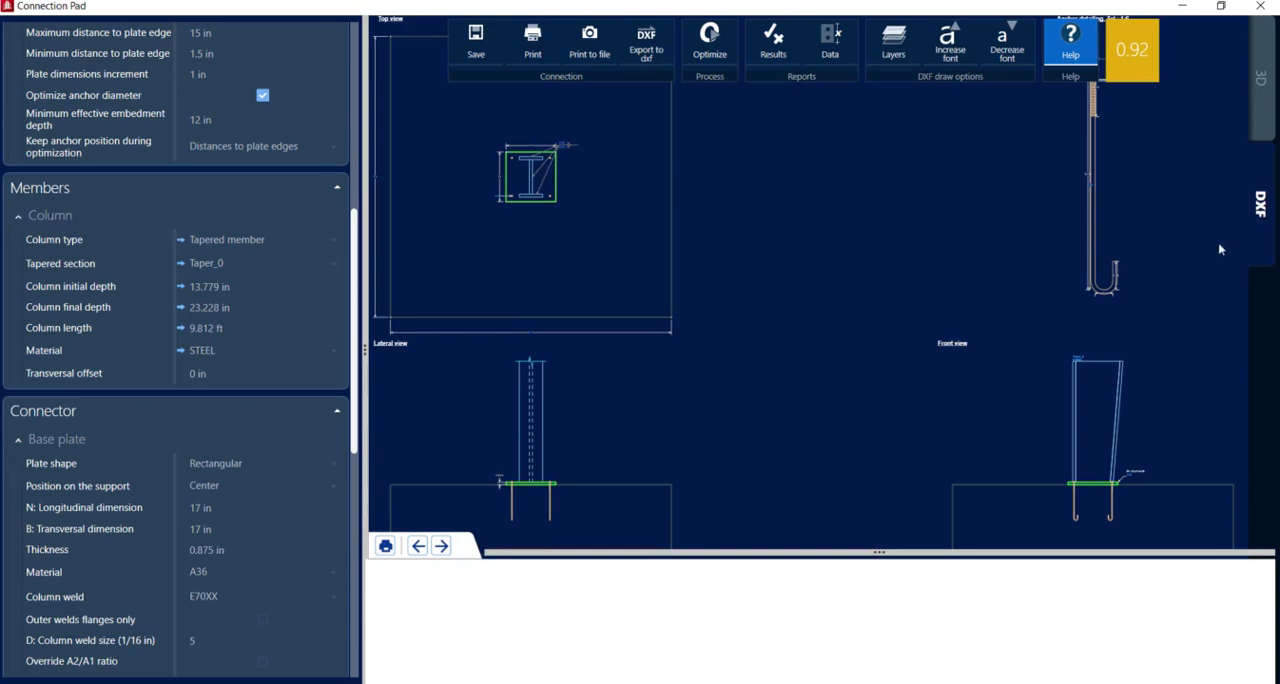
{"action": "scroll", "coordinate": [1168, 236], "scroll_direction": "up", "scroll_amount": 3}
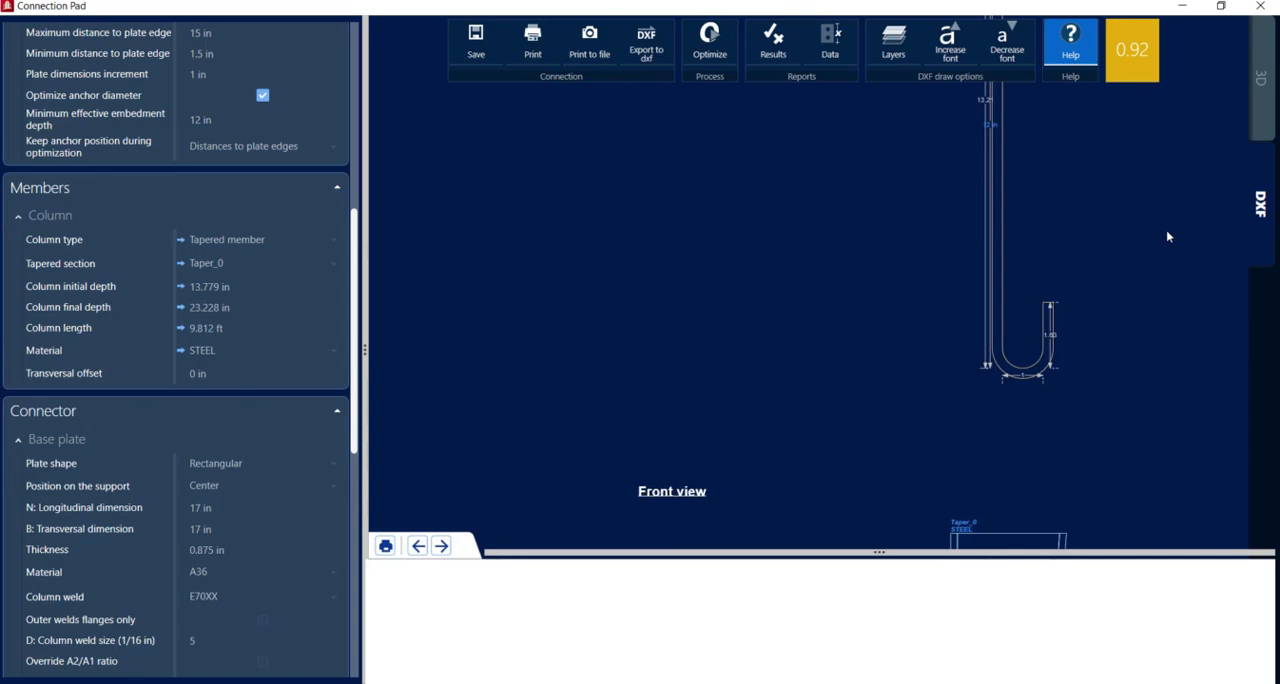
{"action": "scroll", "coordinate": [1168, 236], "scroll_direction": "down", "scroll_amount": 3}
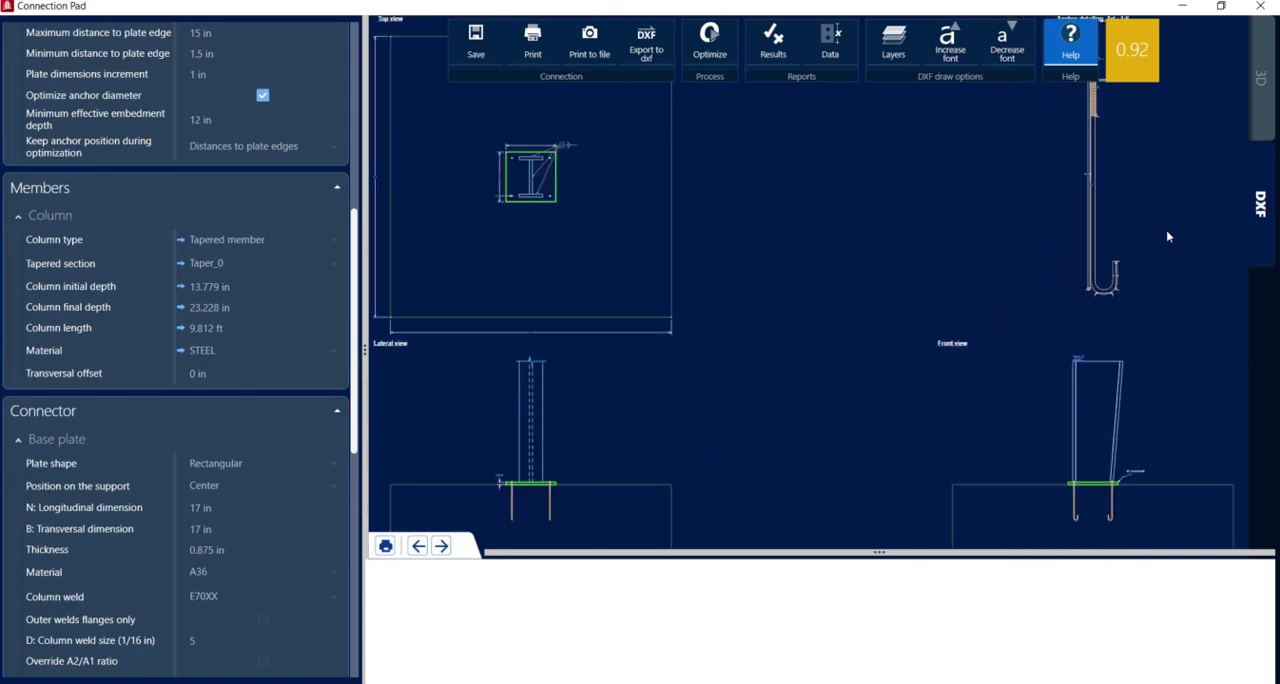